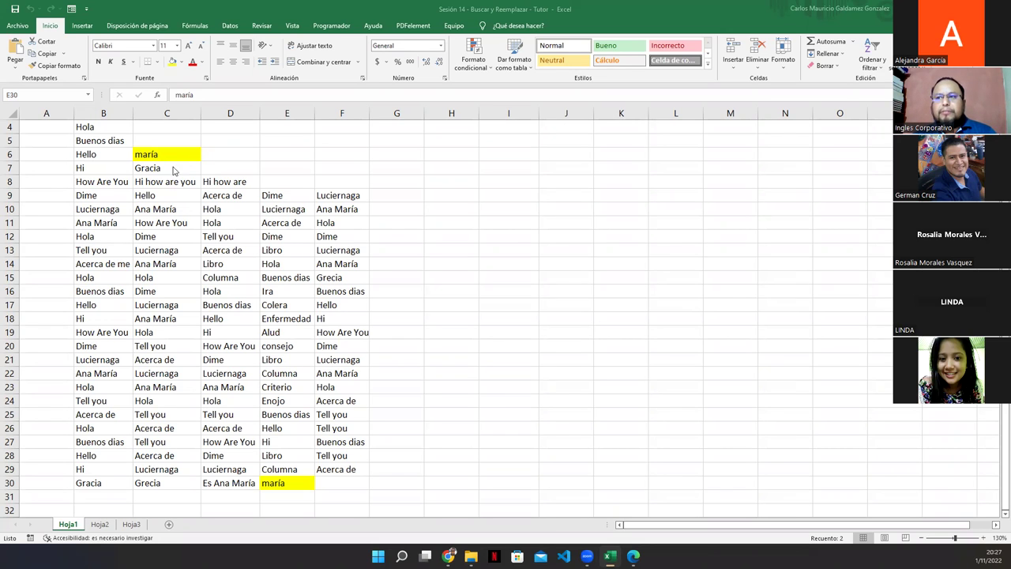
{"action": "left_click", "coordinate": [283, 482]}
{"action": "left_click", "coordinate": [167, 154]}
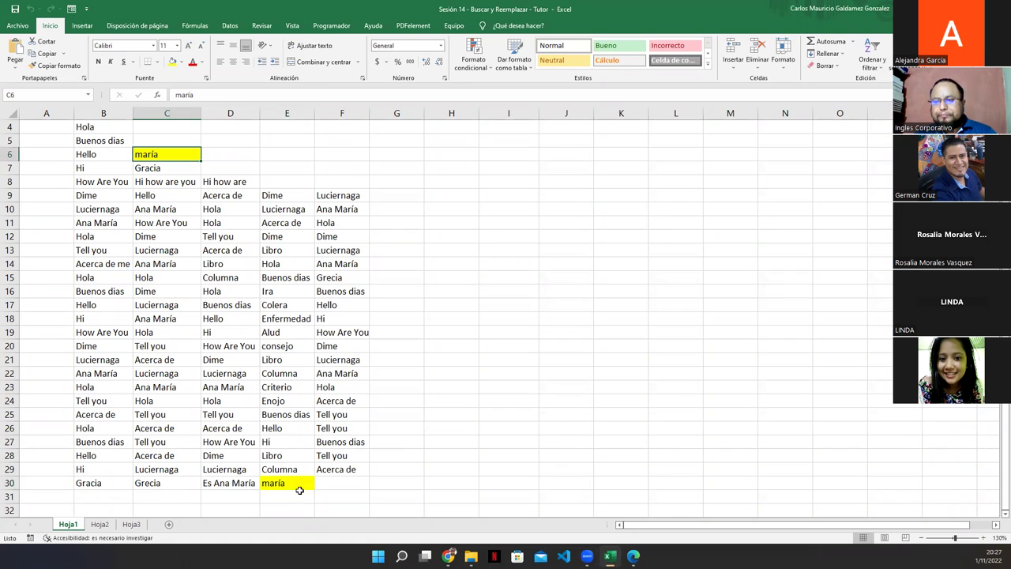
{"action": "left_click", "coordinate": [293, 483]}
{"action": "left_click", "coordinate": [175, 154]}
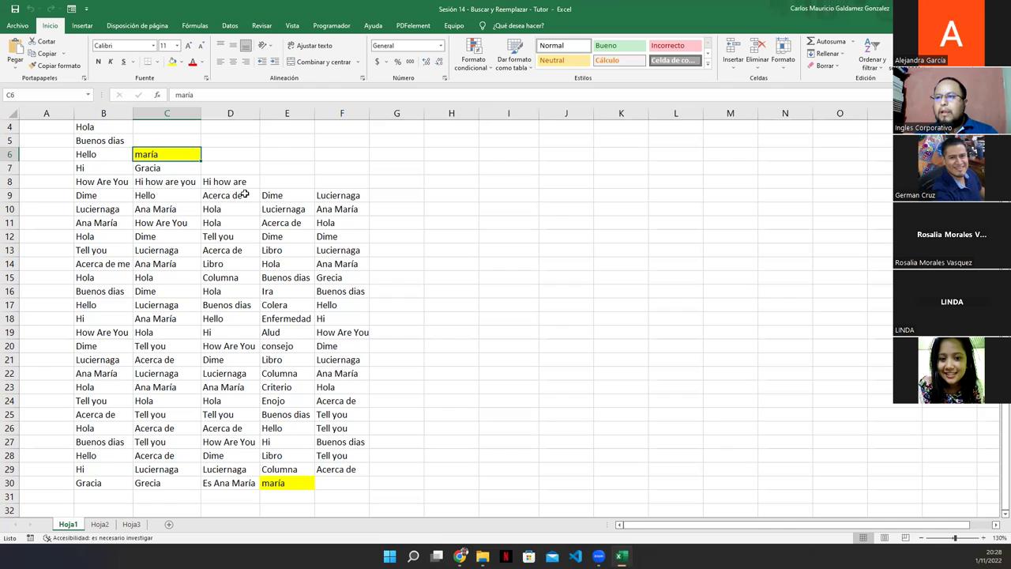
{"action": "left_click", "coordinate": [284, 481]}
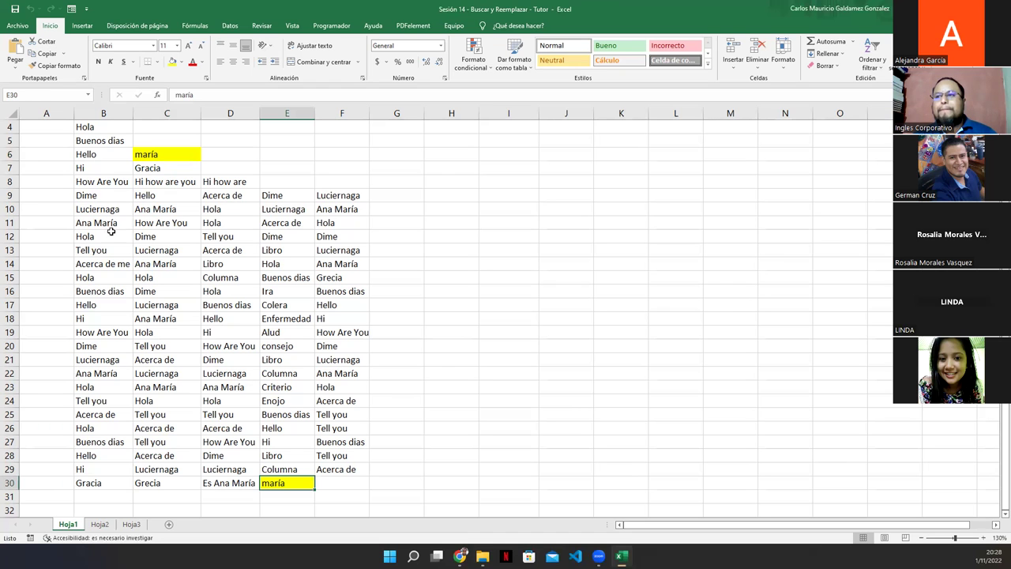
Remove the yellow fill from the two "maría" cells, C6 and E30.
{"action": "left_click", "coordinate": [162, 158]}
{"action": "left_click", "coordinate": [275, 483], "text": "ctrl"}
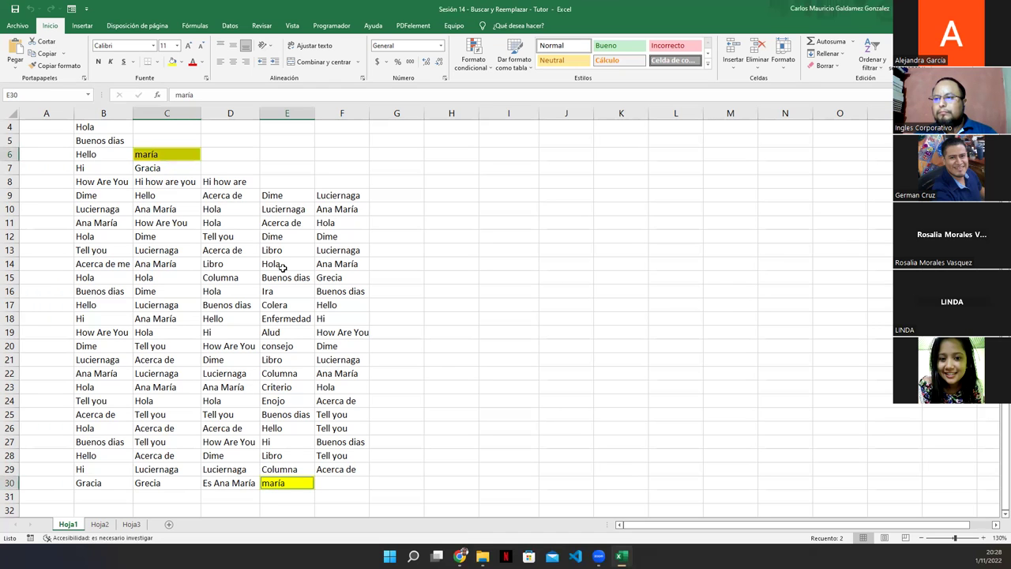
{"action": "left_click", "coordinate": [181, 62]}
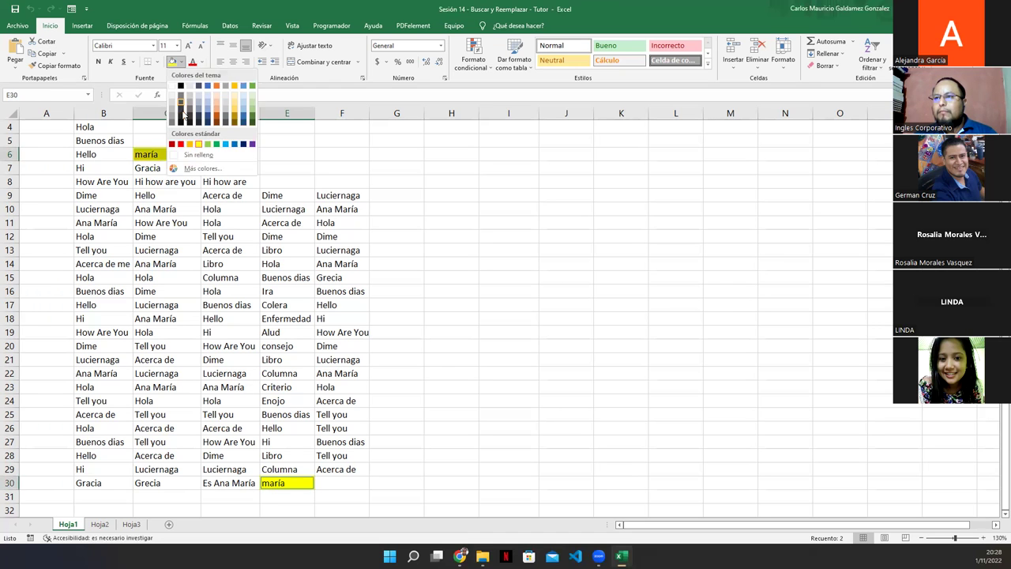
{"action": "left_click", "coordinate": [197, 155]}
{"action": "left_click", "coordinate": [226, 248]}
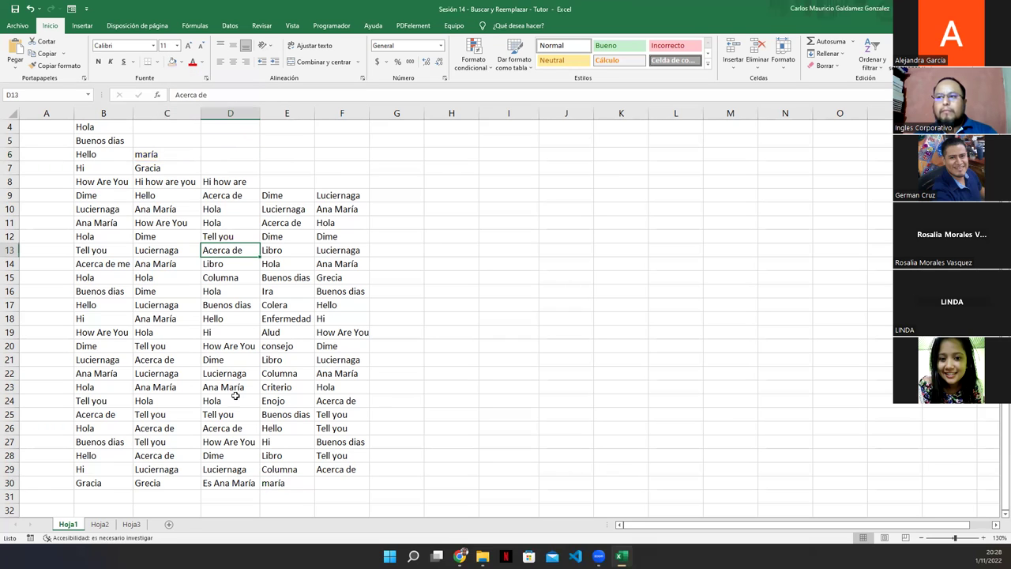
{"action": "left_click", "coordinate": [160, 158]}
{"action": "left_click", "coordinate": [287, 483], "text": "ctrl"}
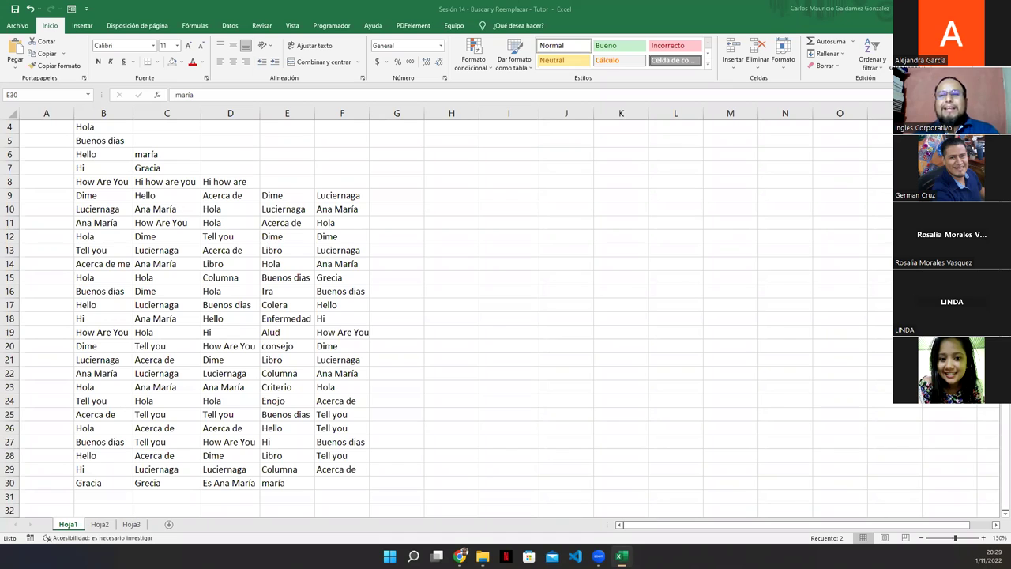
{"action": "left_click", "coordinate": [393, 345]}
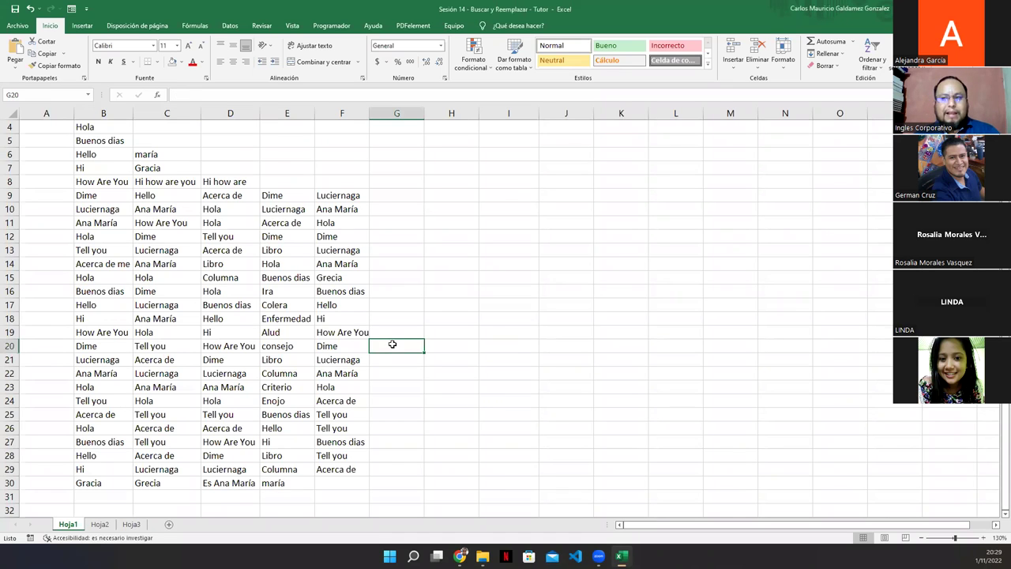
{"action": "left_click", "coordinate": [173, 156]}
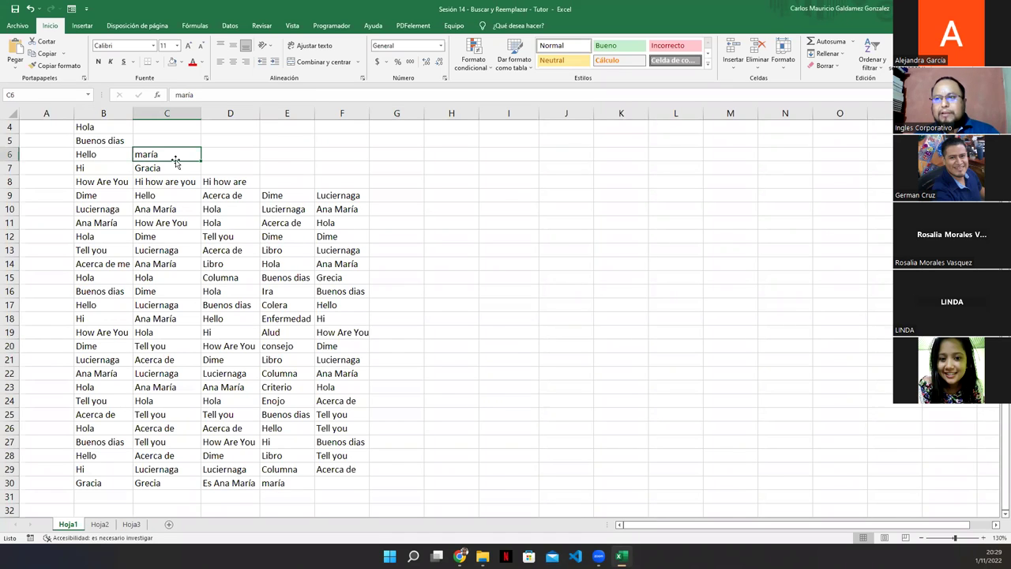
{"action": "left_click", "coordinate": [279, 482]}
{"action": "left_click", "coordinate": [149, 153]}
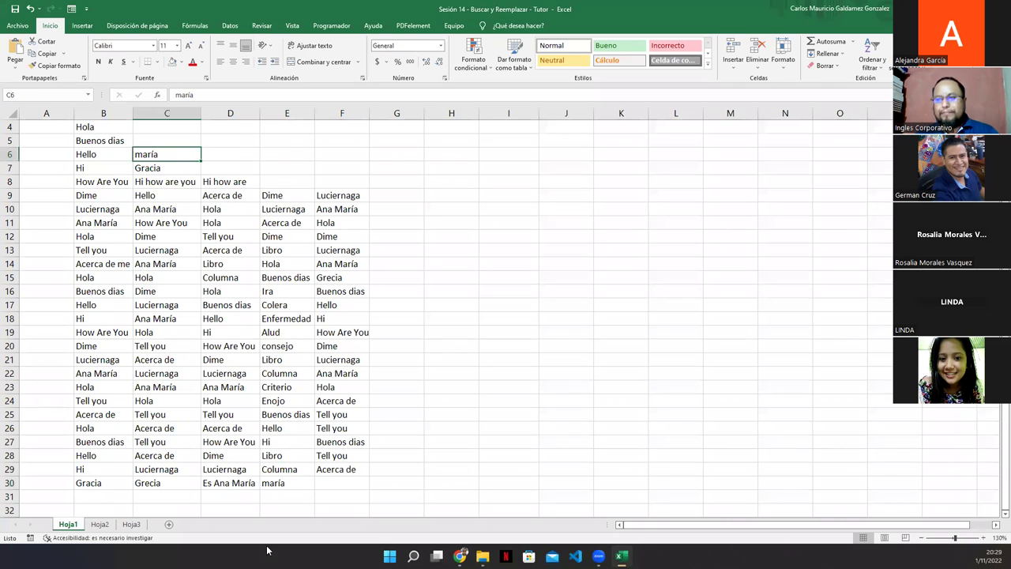
{"action": "left_click", "coordinate": [275, 483]}
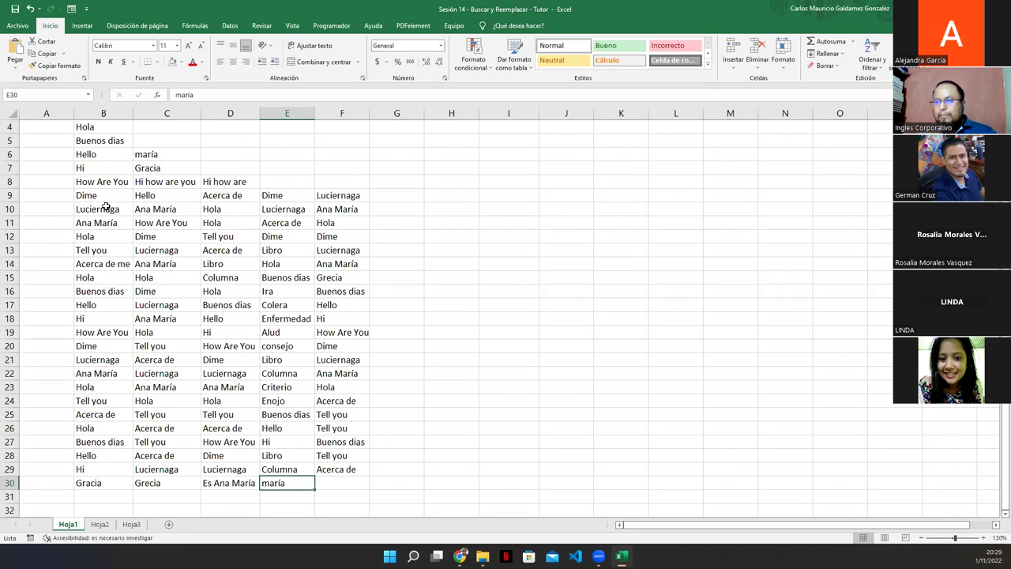
Change the logical test of the SI formula in D30 to C10="María".
{"action": "left_click", "coordinate": [234, 482]}
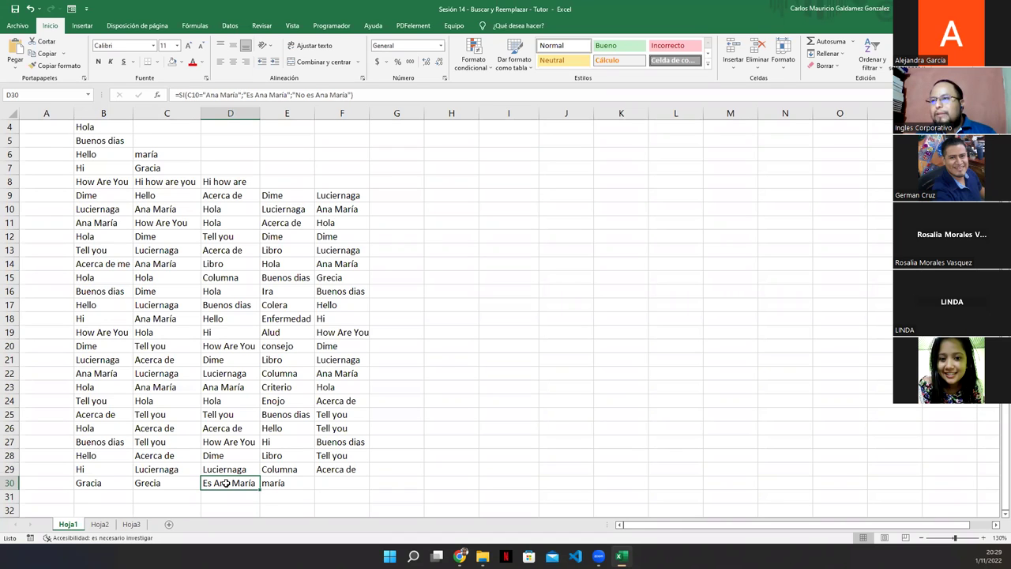
{"action": "left_click", "coordinate": [221, 95]}
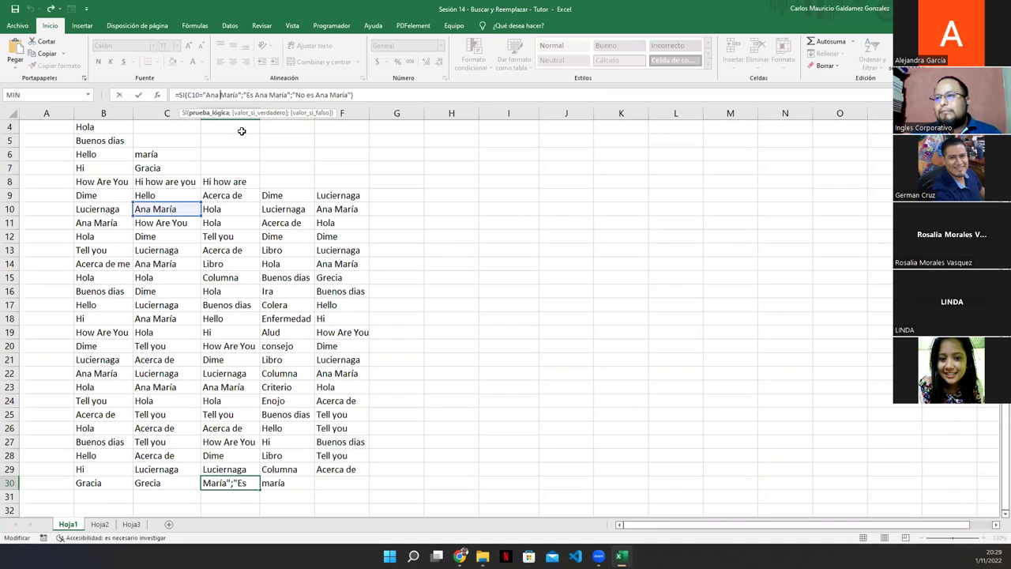
{"action": "key", "text": "BackSpace"}
{"action": "key", "text": "BackSpace"}
{"action": "key", "text": "BackSpace"}
{"action": "key", "text": "BackSpace"}
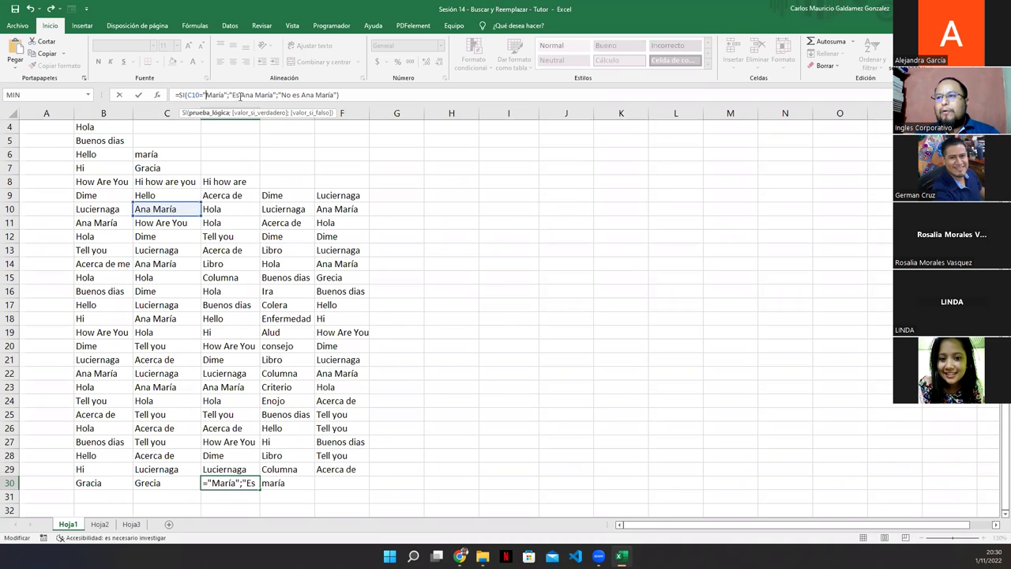
Shorten the value-if-true text in D30's SI formula to "Es María".
{"action": "left_click", "coordinate": [253, 95]}
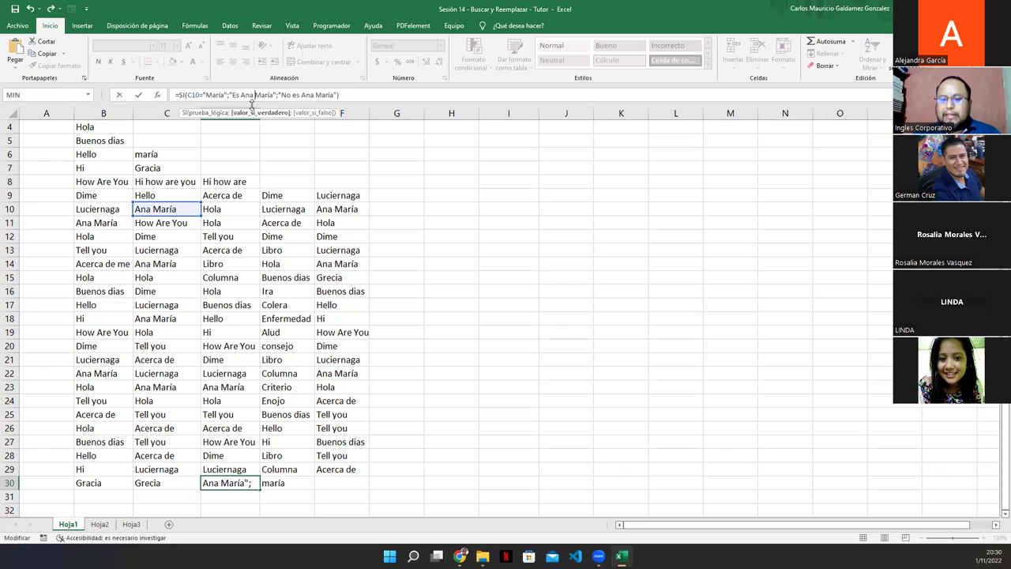
{"action": "key", "text": "BackSpace"}
{"action": "key", "text": "BackSpace"}
{"action": "key", "text": "BackSpace"}
{"action": "key", "text": "BackSpace"}
{"action": "key", "text": "BackSpace"}
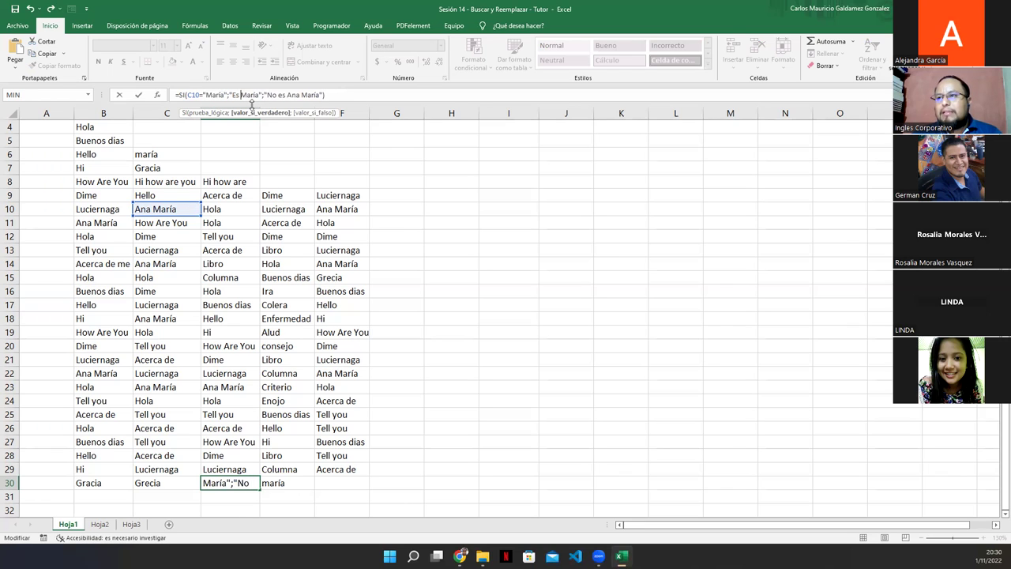
Shorten the value-if-false text in D30's SI formula to "No es María" and commit the formula.
{"action": "left_click", "coordinate": [301, 96]}
{"action": "key", "text": "BackSpace"}
{"action": "key", "text": "BackSpace"}
{"action": "key", "text": "BackSpace"}
{"action": "key", "text": "BackSpace"}
{"action": "key", "text": "BackSpace"}
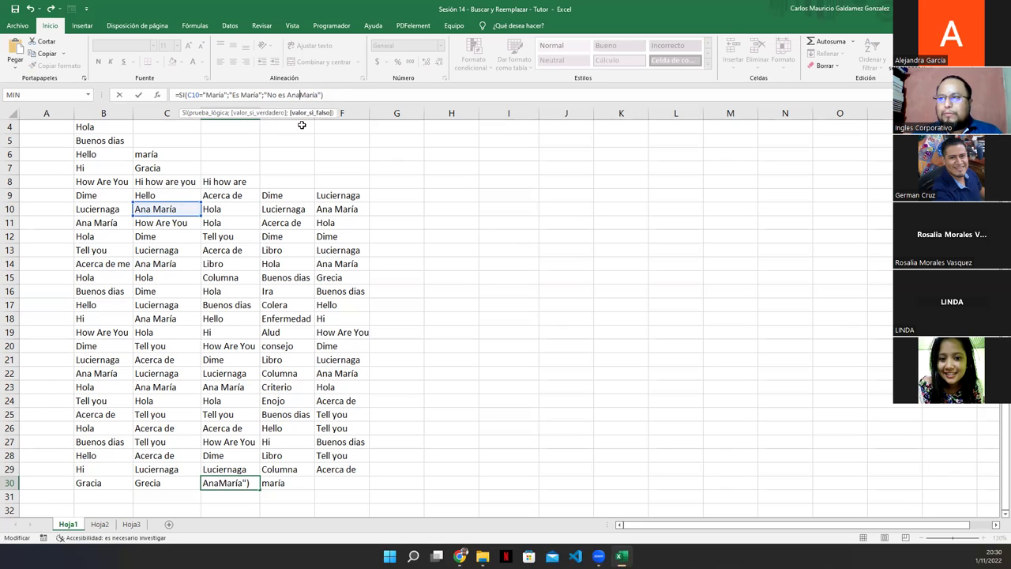
{"action": "left_click", "coordinate": [325, 92]}
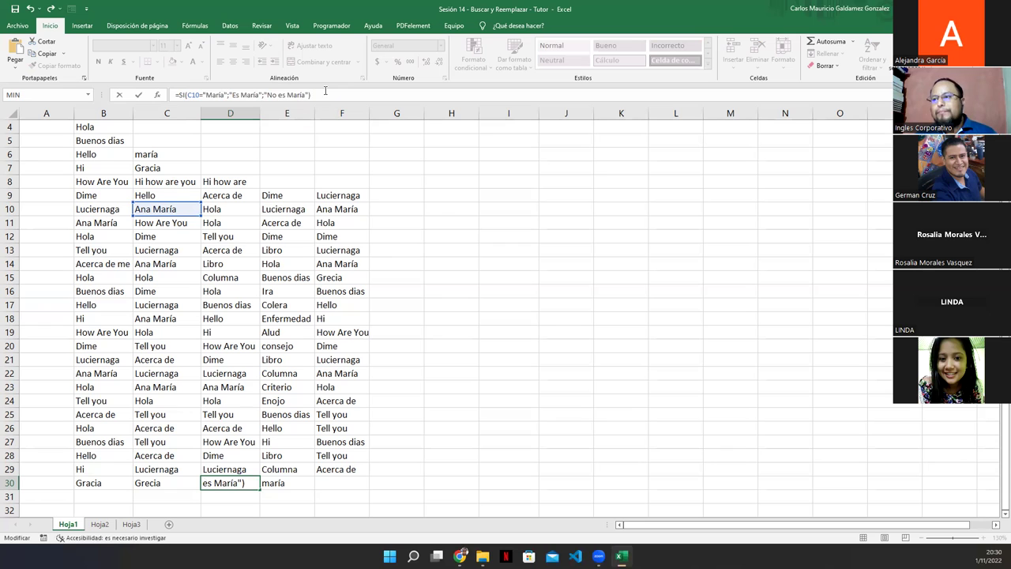
{"action": "key", "text": "Return"}
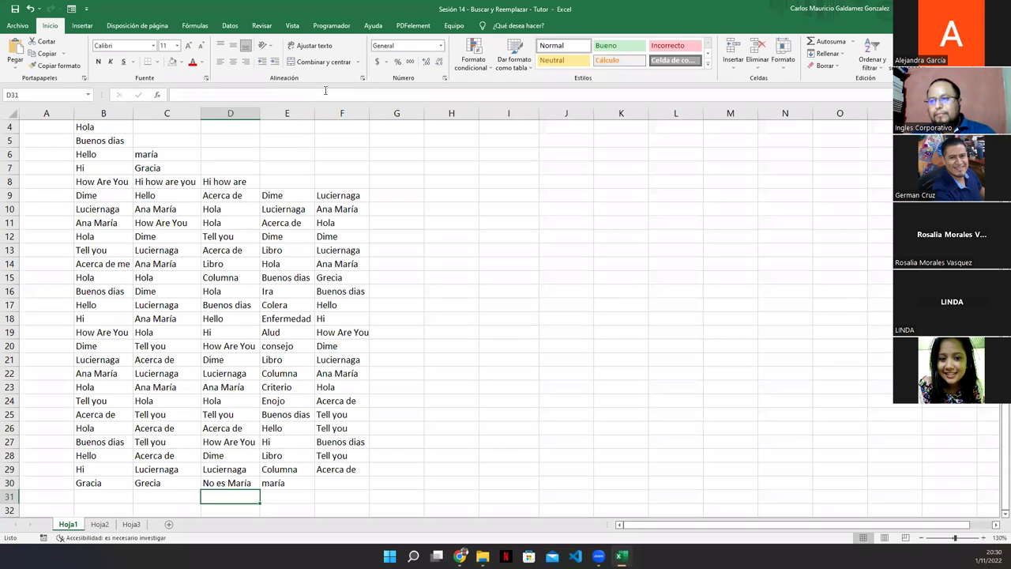
Inspect the edited SI formula in D30 and the cell it refers to.
{"action": "left_click", "coordinate": [223, 482]}
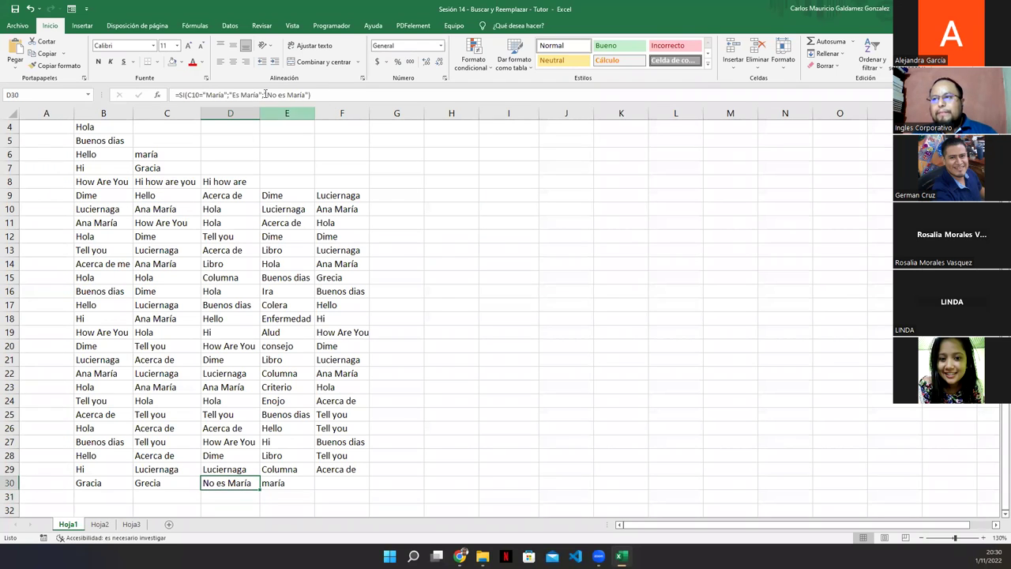
{"action": "left_click", "coordinate": [220, 95]}
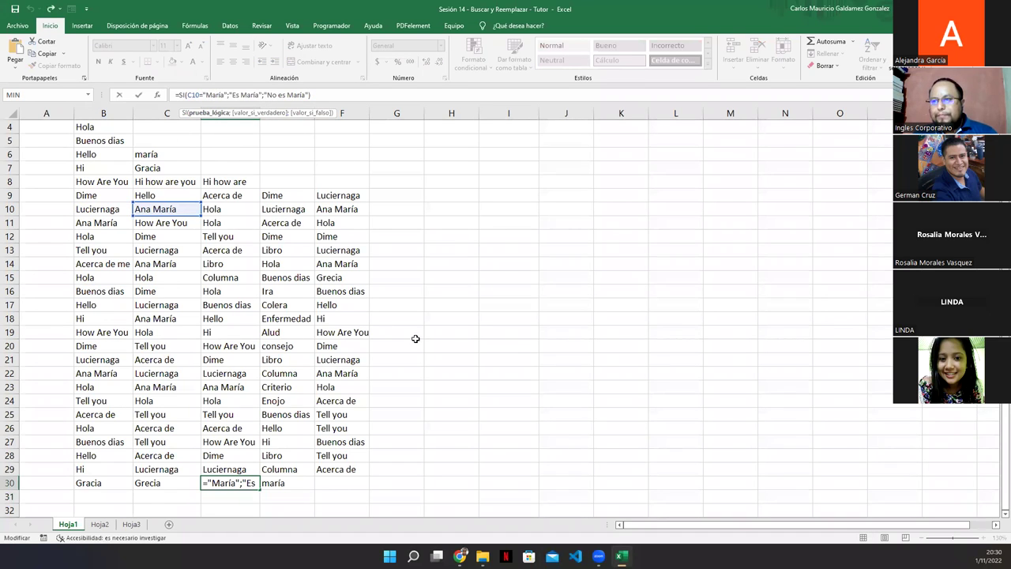
{"action": "left_click", "coordinate": [451, 302]}
Replace every occurrence of "Ana María" with "María" in the sheet and close Find and Replace.
{"action": "key", "text": "ctrl+b"}
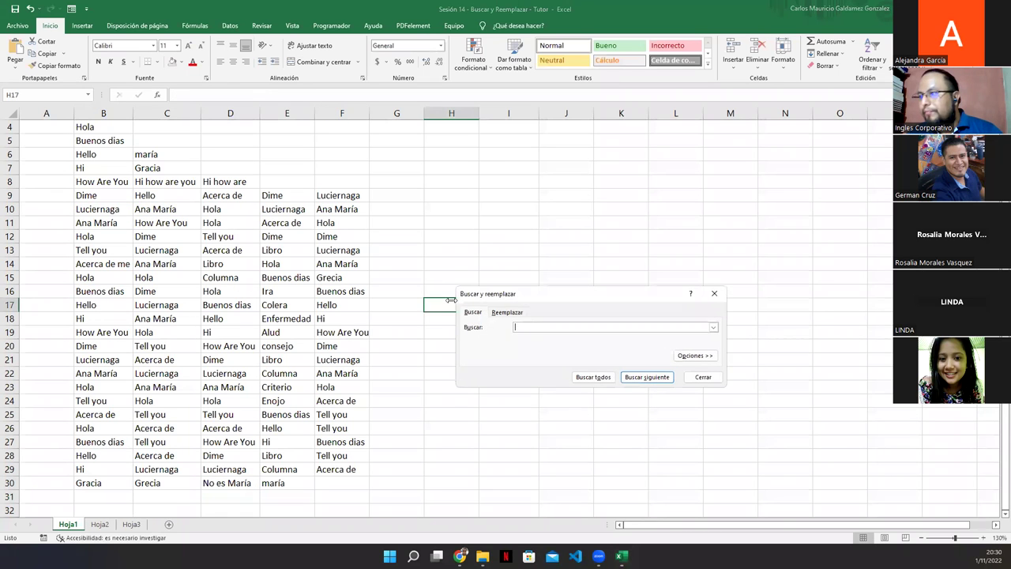
{"action": "left_click", "coordinate": [515, 312]}
{"action": "type", "text": "Ana M"}
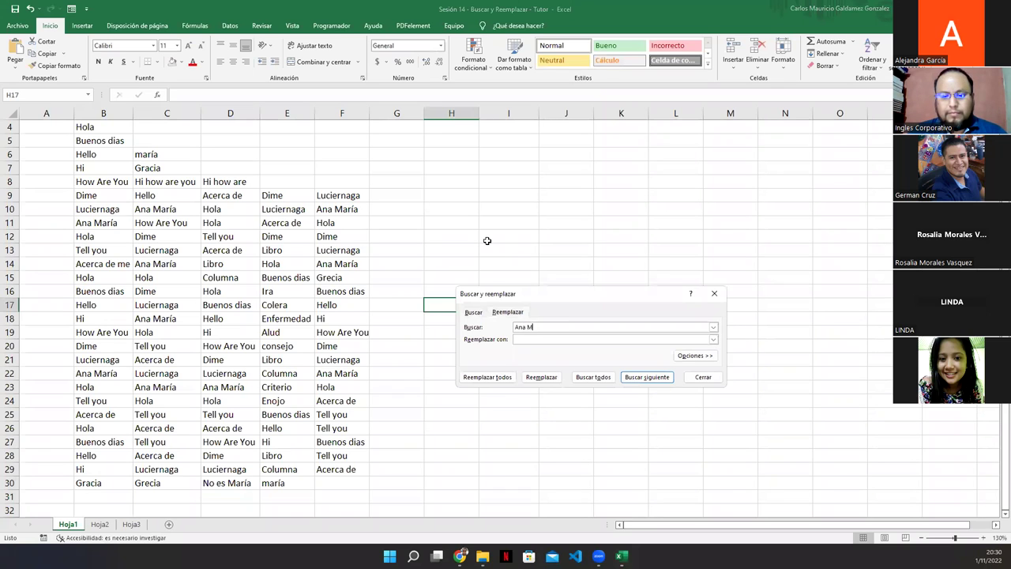
{"action": "type", "text": "arí"}
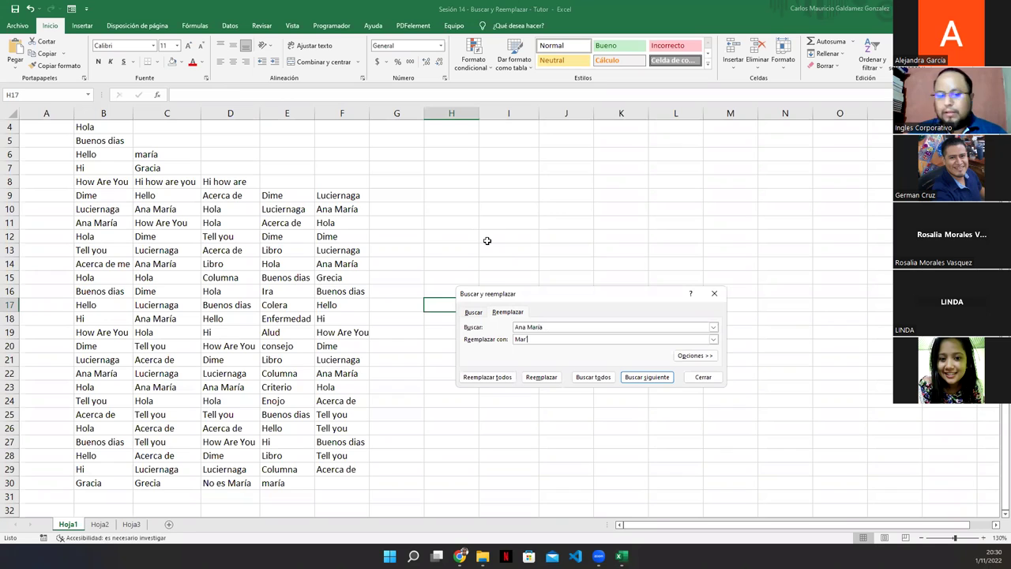
{"action": "type", "text": "aMaría"}
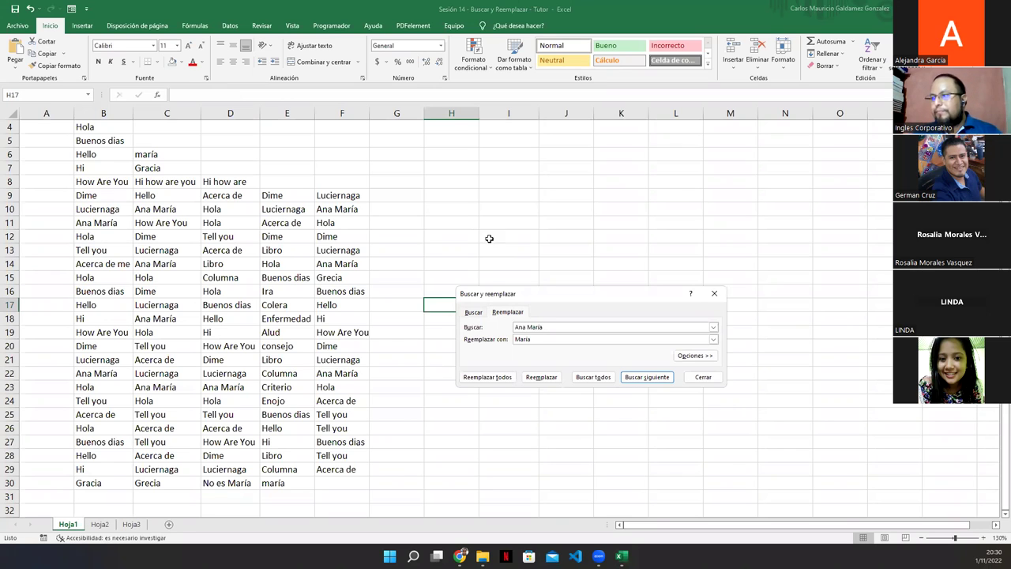
{"action": "left_click", "coordinate": [486, 379]}
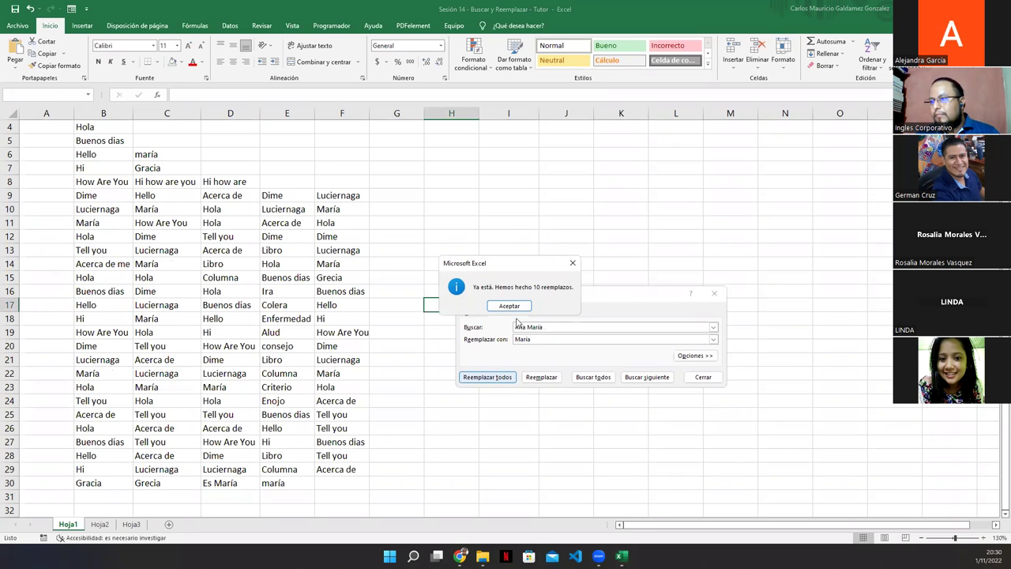
{"action": "left_click", "coordinate": [518, 314]}
{"action": "left_click", "coordinate": [702, 376]}
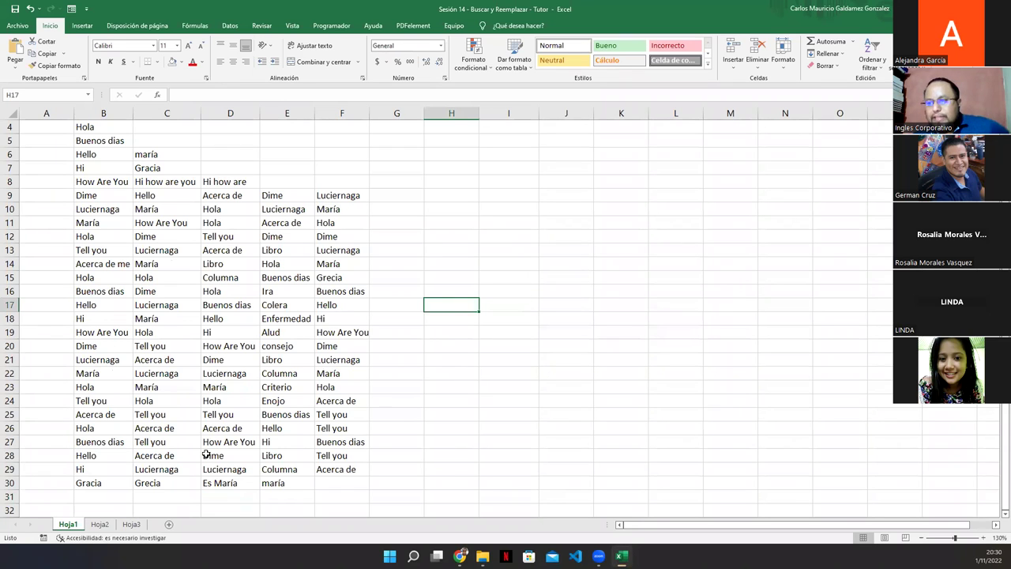
Check the SI formula in D30 and save the workbook.
{"action": "left_click", "coordinate": [238, 483]}
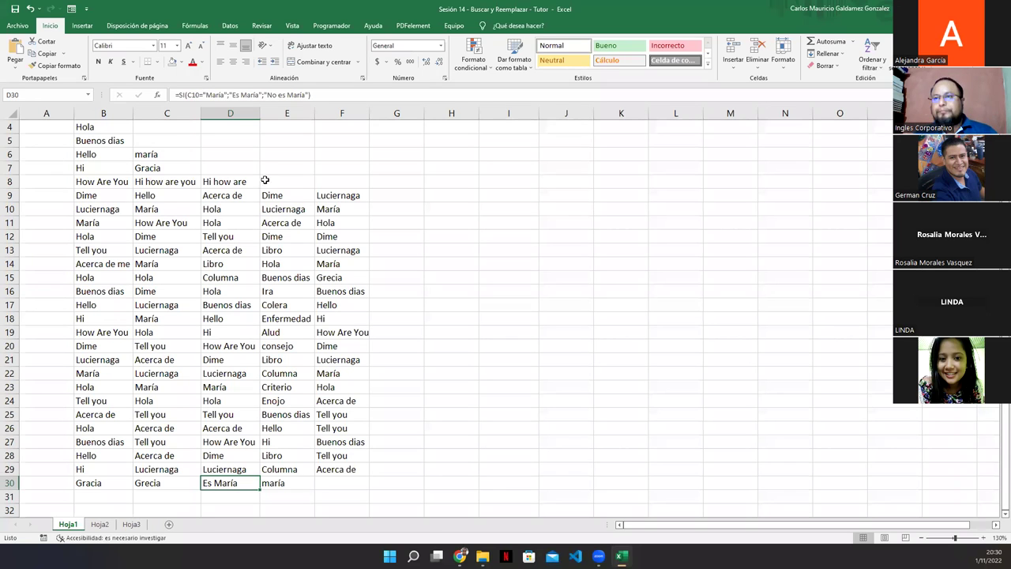
{"action": "left_click", "coordinate": [13, 10]}
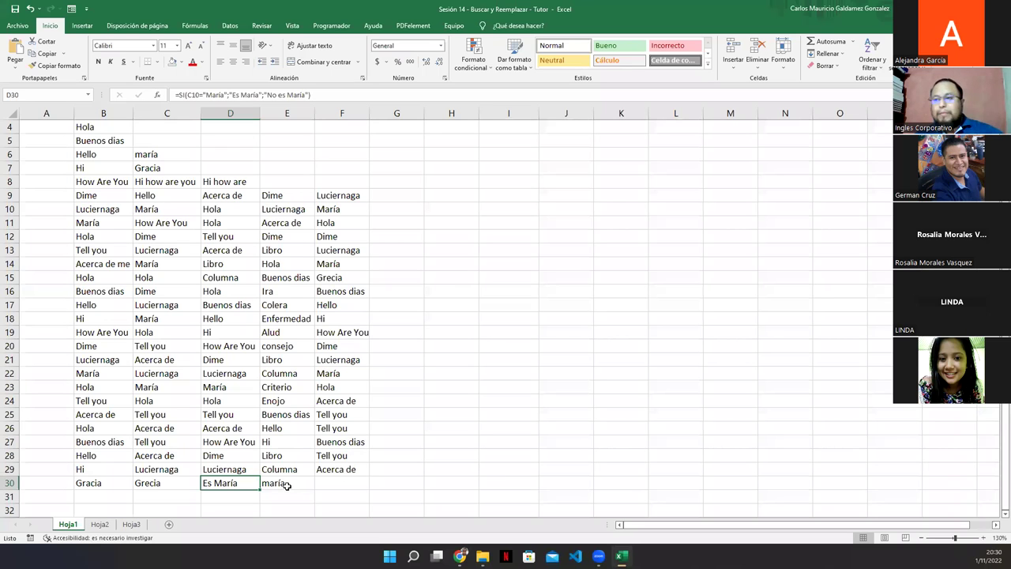
Clear the previous search and replacement terms in the Find and Replace dialog and close it.
{"action": "left_click", "coordinate": [205, 293]}
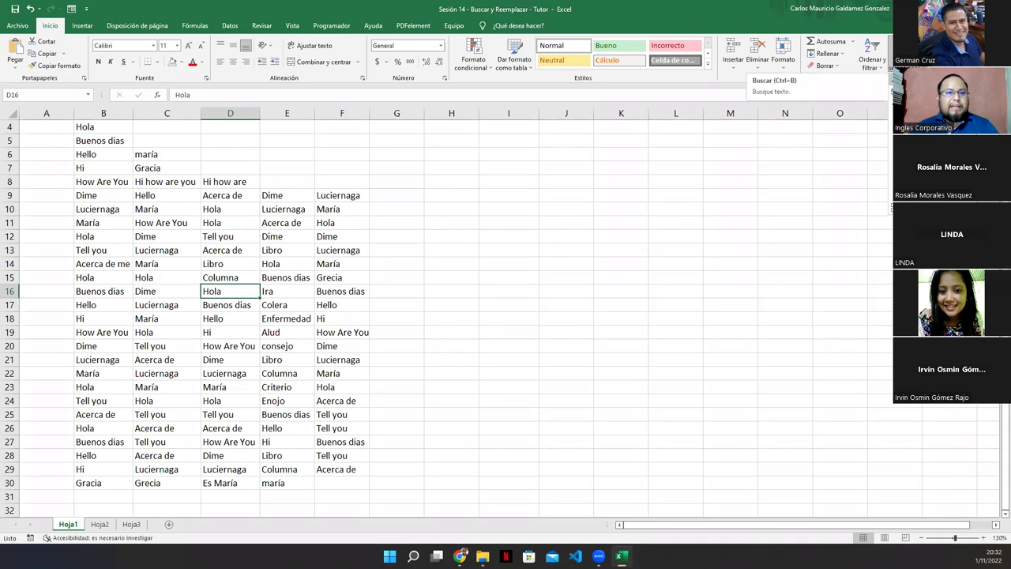
{"action": "left_click", "coordinate": [905, 79]}
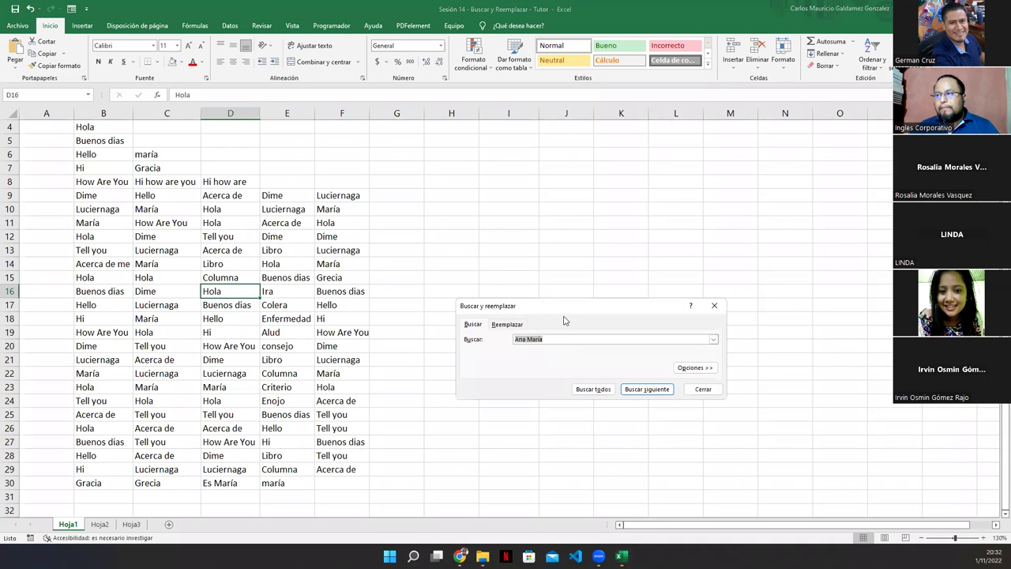
{"action": "key", "text": "BackSpace"}
{"action": "left_click_drag", "start_coordinate": [563, 310], "coordinate": [541, 180]}
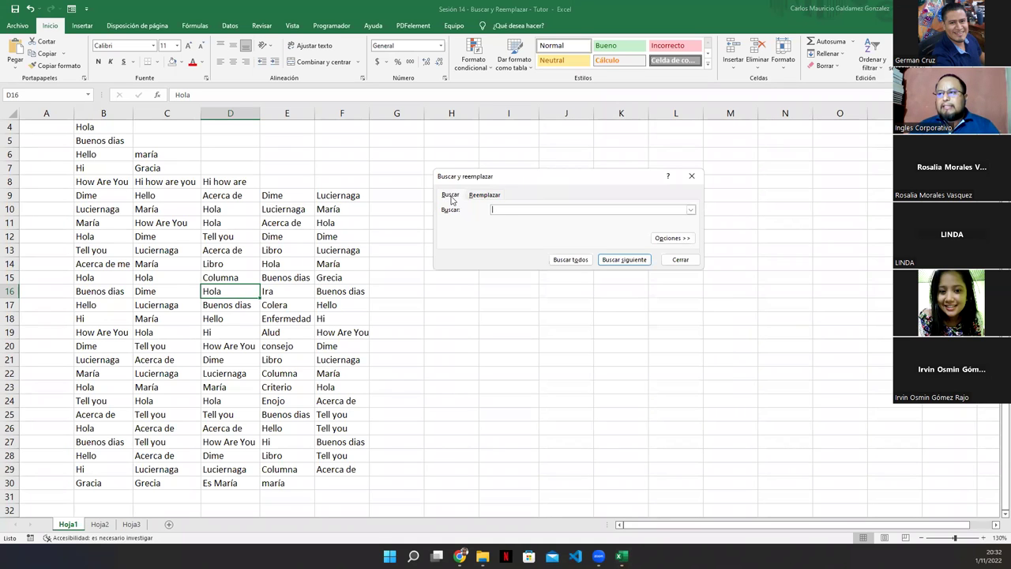
{"action": "left_click", "coordinate": [486, 195]}
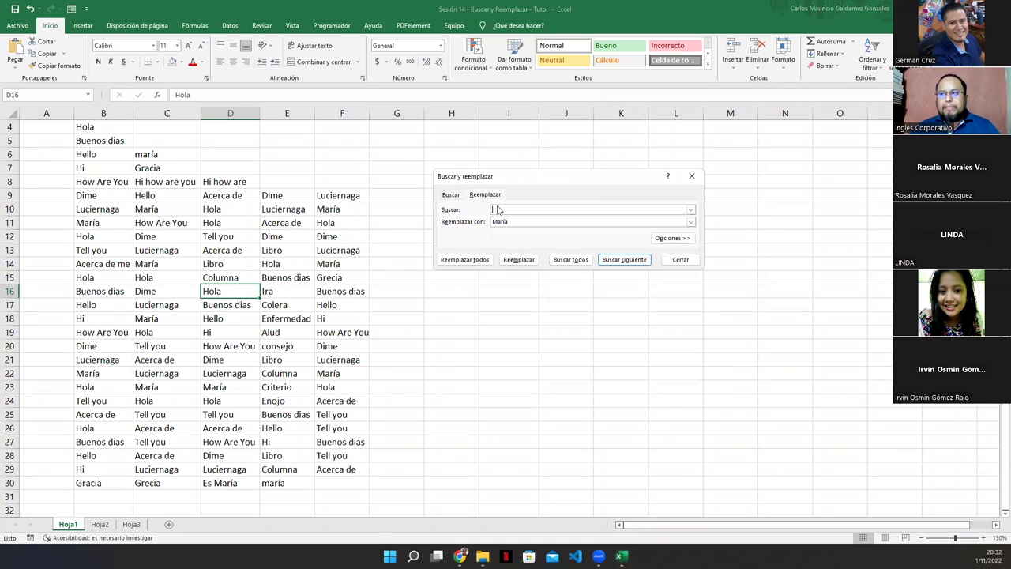
{"action": "key", "text": "BackSpace"}
{"action": "key", "text": "BackSpace"}
{"action": "key", "text": "BackSpace"}
{"action": "key", "text": "BackSpace"}
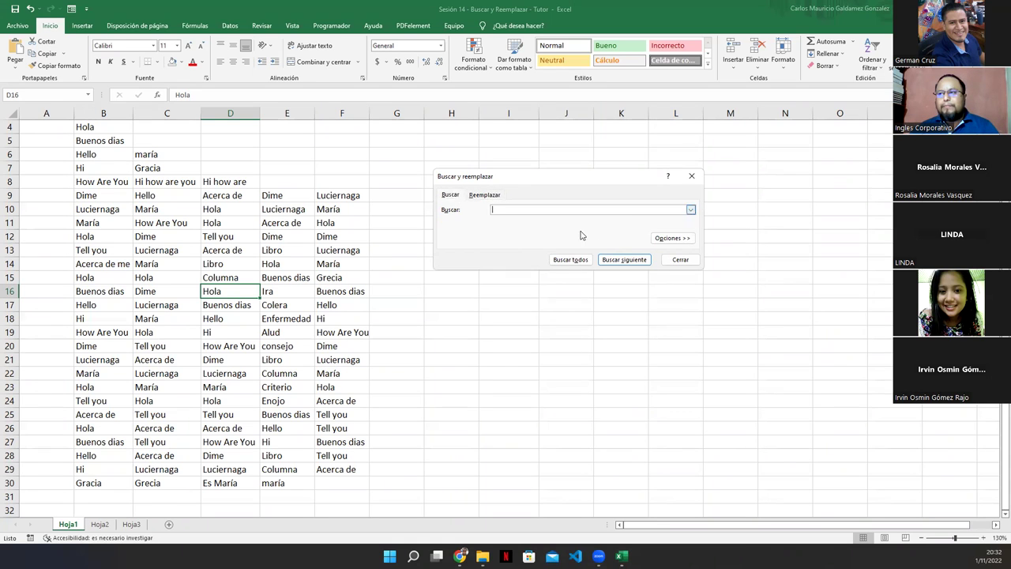
{"action": "left_click", "coordinate": [694, 177]}
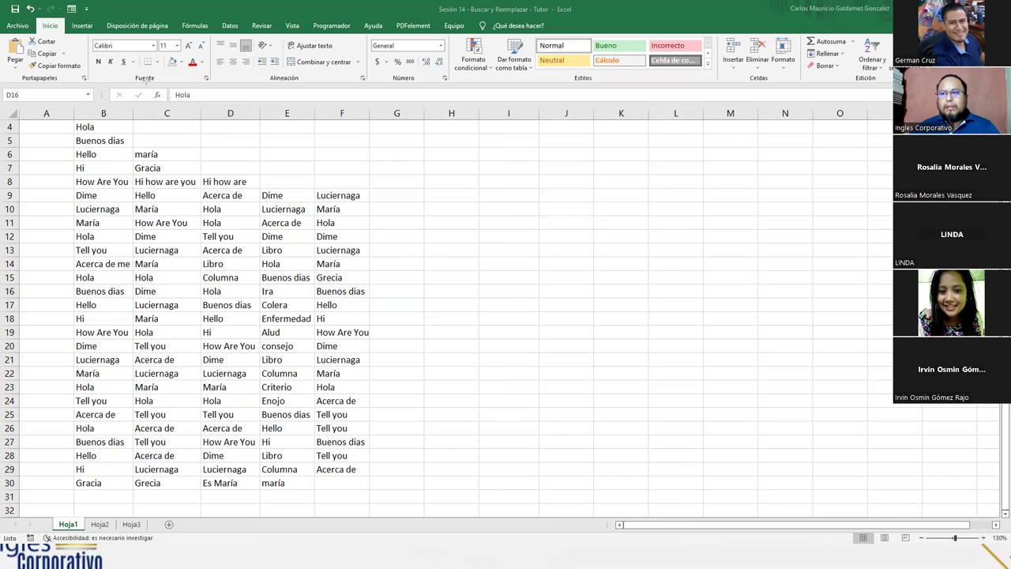
{"action": "mouse_move", "coordinate": [60, 35]}
{"action": "left_mouse_down"}
{"action": "mouse_move", "coordinate": [130, 118]}
{"action": "mouse_move", "coordinate": [51, 35]}
{"action": "left_mouse_up"}
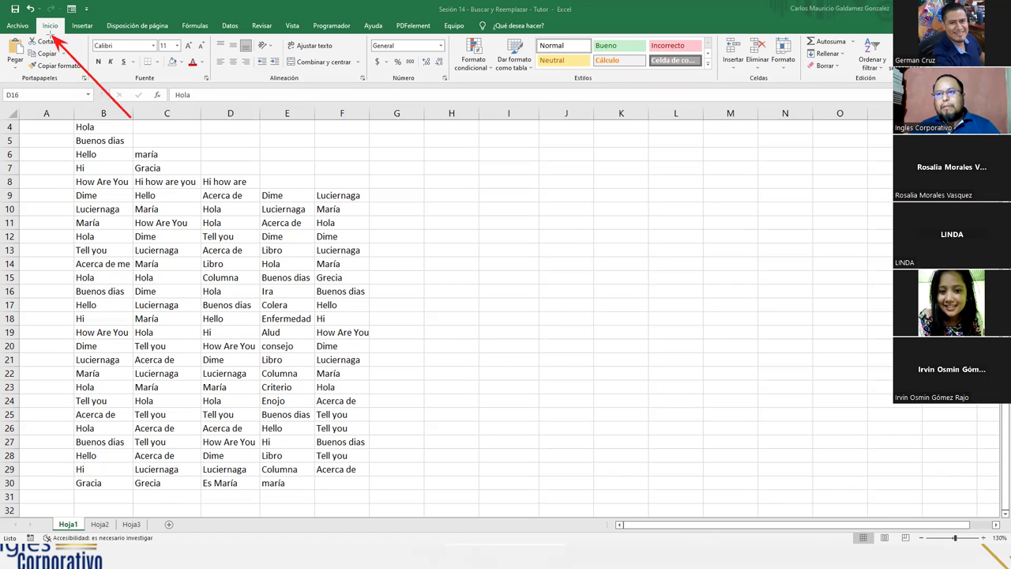
{"action": "mouse_move", "coordinate": [340, 92]}
{"action": "left_mouse_down"}
{"action": "mouse_move", "coordinate": [632, 92]}
{"action": "mouse_move", "coordinate": [845, 77]}
{"action": "left_mouse_up"}
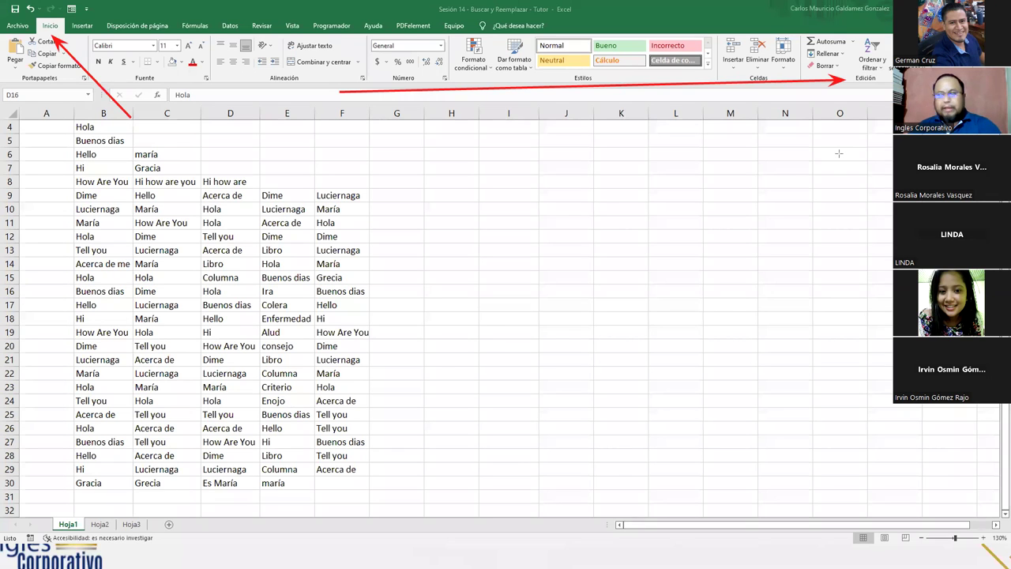
{"action": "key", "text": "ctrl+z"}
{"action": "key", "text": "ctrl+z"}
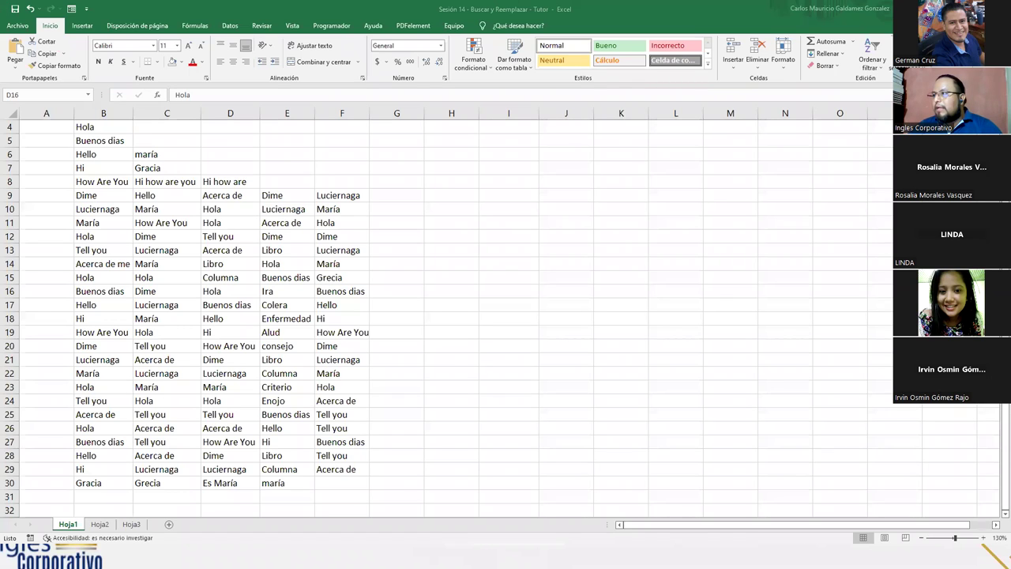
{"action": "left_click_drag", "start_coordinate": [885, 35], "coordinate": [896, 82]}
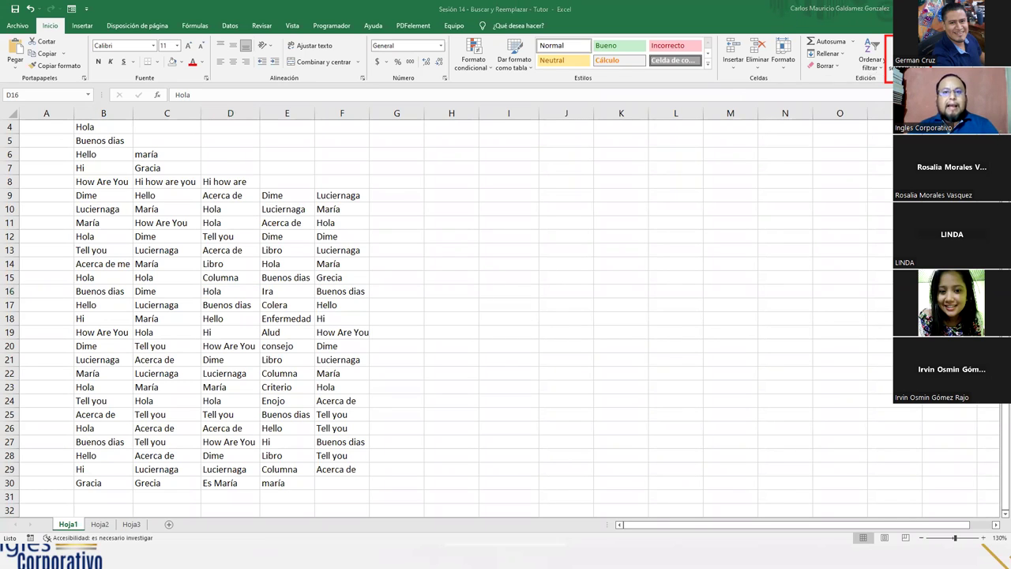
{"action": "key", "text": "F2"}
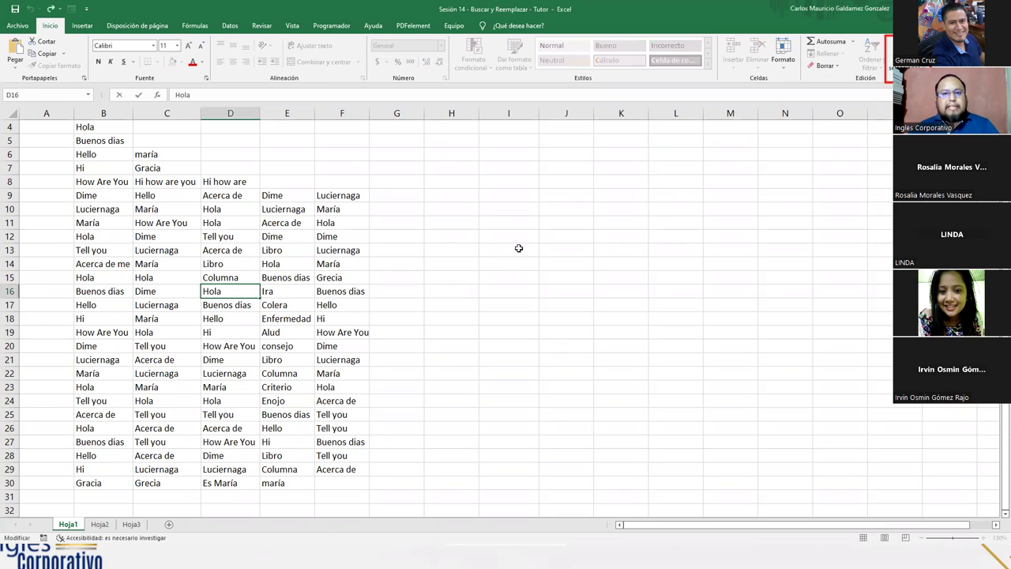
{"action": "left_click", "coordinate": [518, 248]}
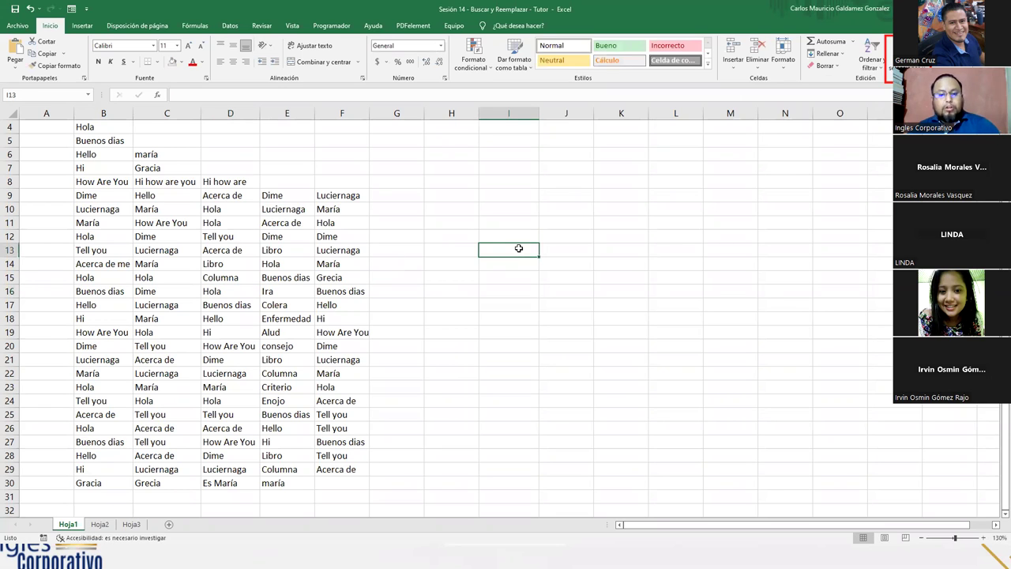
Bring up the Find and Replace dialog in its search mode and in its replace mode in turn, closing it each time.
{"action": "key", "text": "ctrl+b"}
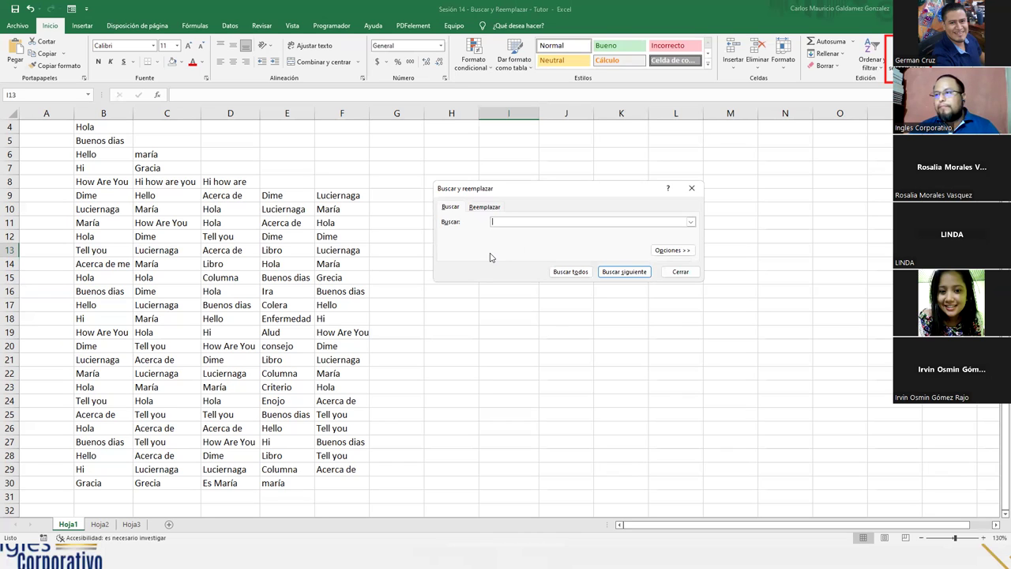
{"action": "left_click", "coordinate": [680, 272]}
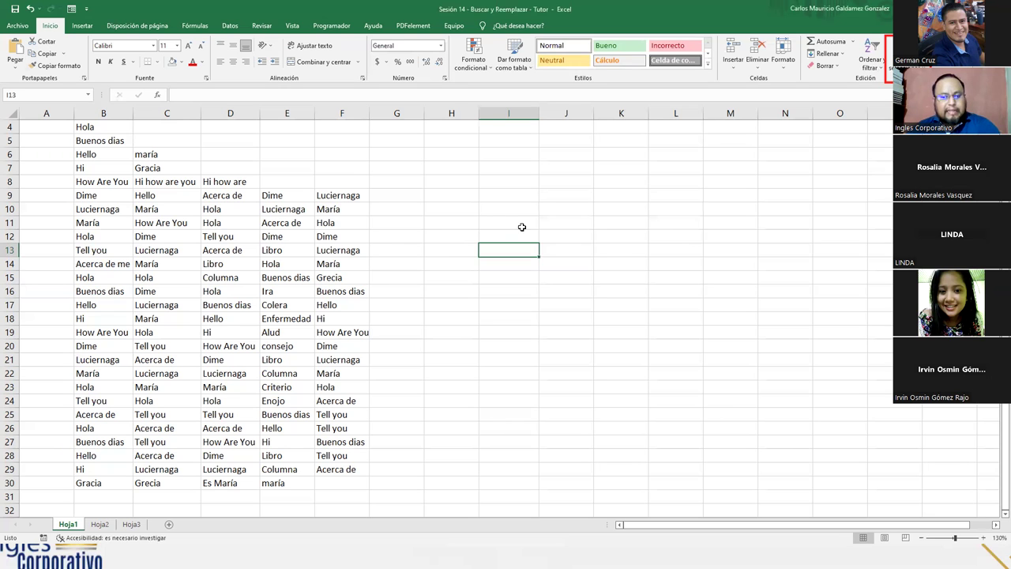
{"action": "key", "text": "ctrl+l"}
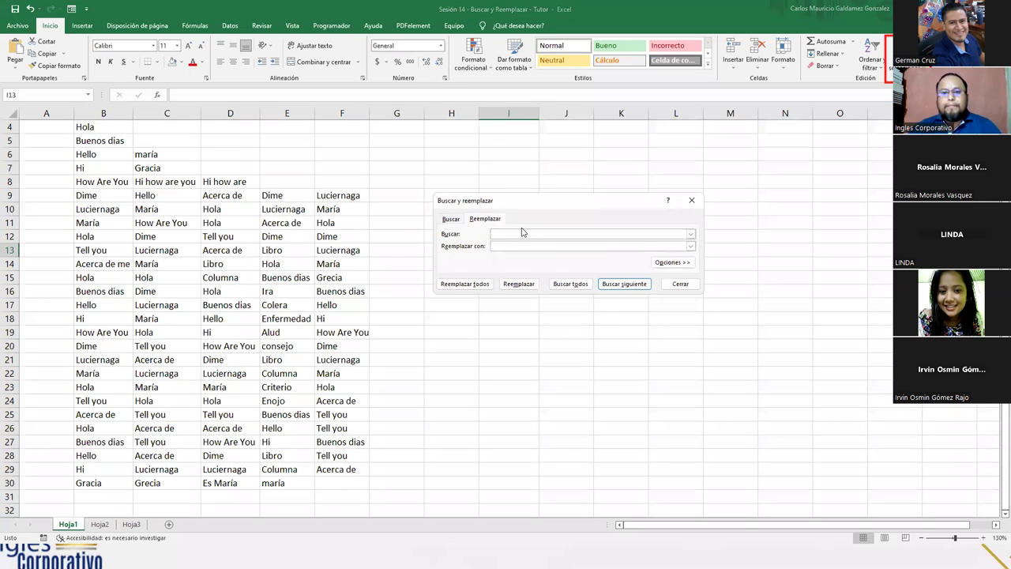
{"action": "left_click", "coordinate": [692, 201]}
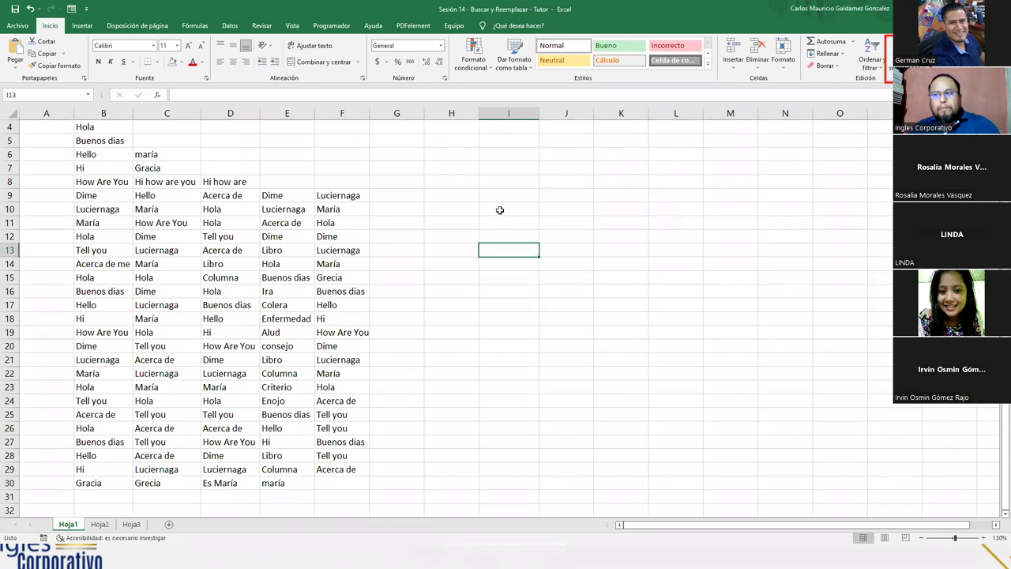
{"action": "key", "text": "ctrl+b"}
{"action": "left_click", "coordinate": [695, 214]}
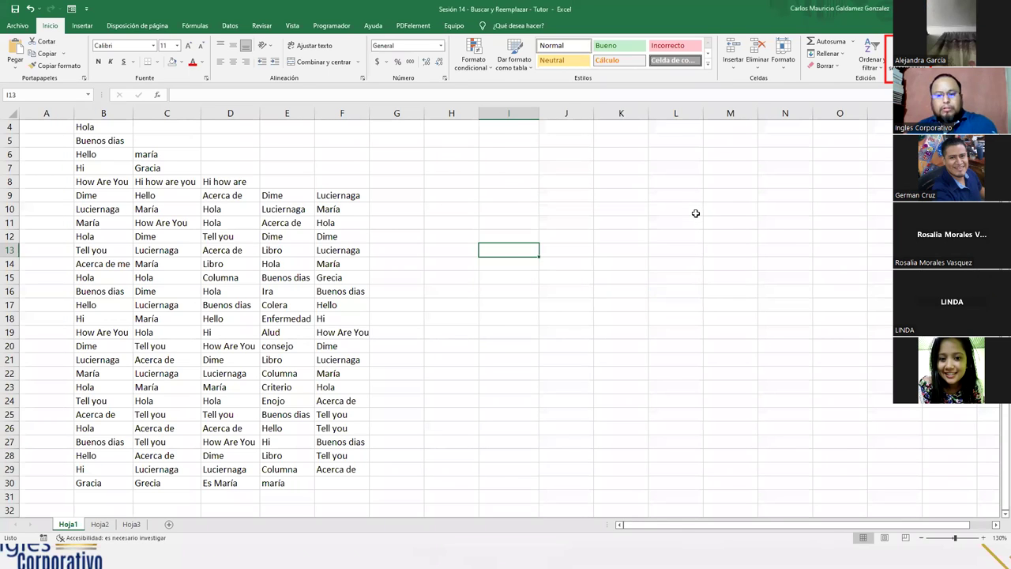
{"action": "key", "text": "ctrl+l"}
{"action": "left_click", "coordinate": [448, 248]}
{"action": "left_click", "coordinate": [474, 246]}
{"action": "left_click", "coordinate": [450, 244]}
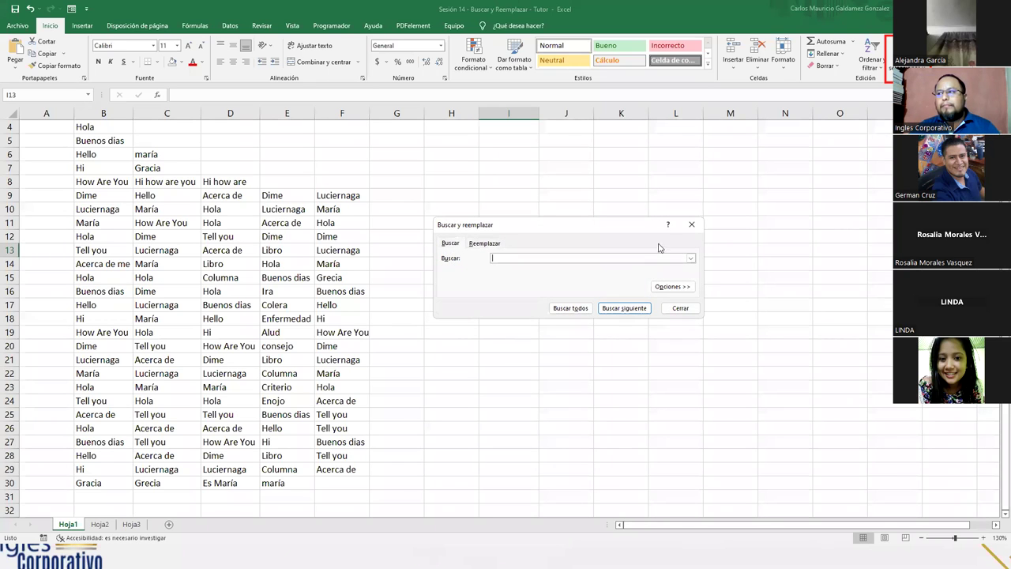
{"action": "left_click", "coordinate": [692, 225]}
{"action": "left_click", "coordinate": [441, 209]}
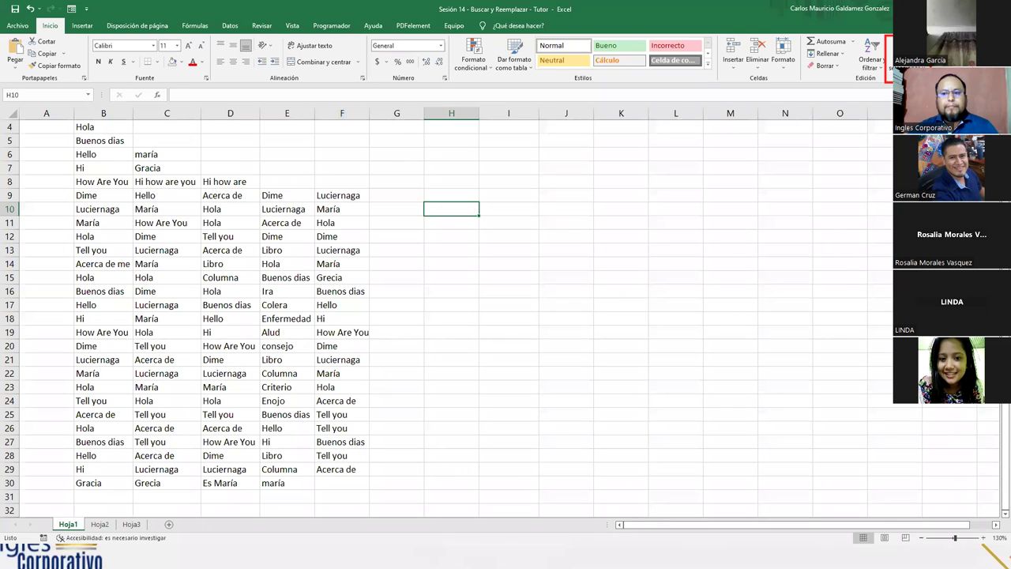
Starting from cell H12, open the Find dialog, move it clear of the data and enter "Hola" as the search term.
{"action": "left_click", "coordinate": [458, 234]}
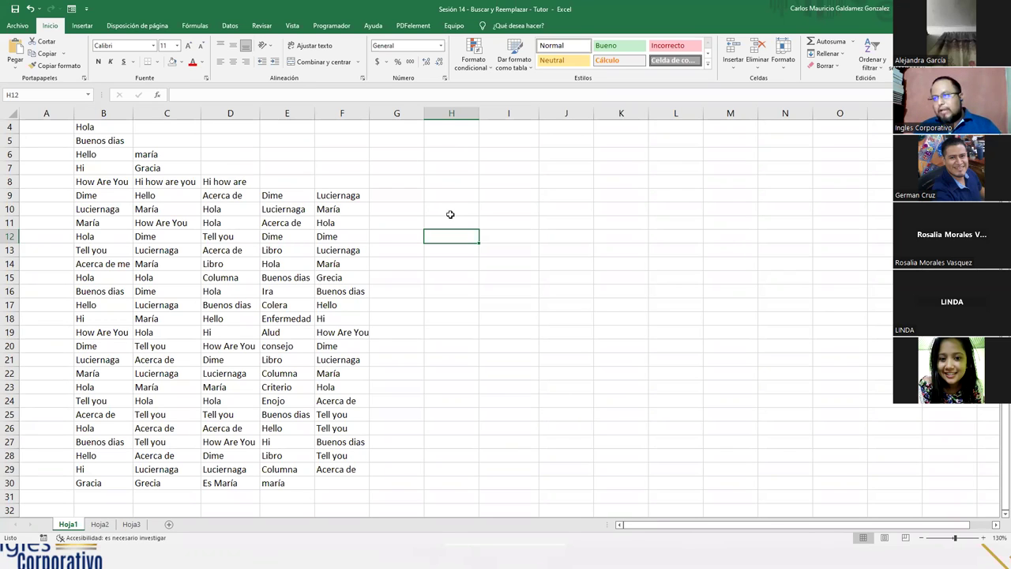
{"action": "key", "text": "ctrl+b"}
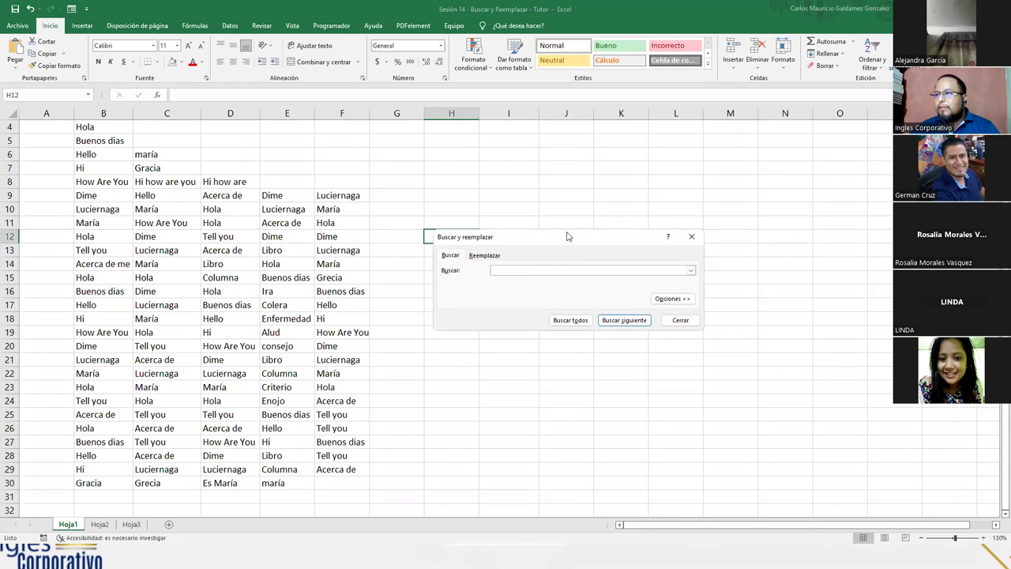
{"action": "left_click_drag", "start_coordinate": [567, 236], "coordinate": [615, 175]}
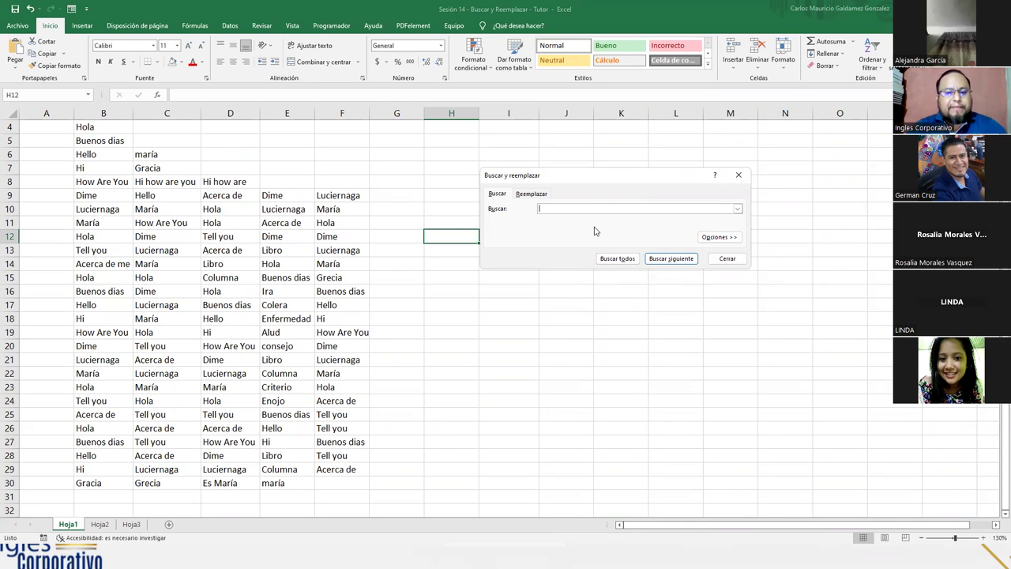
{"action": "type", "text": "Hola"}
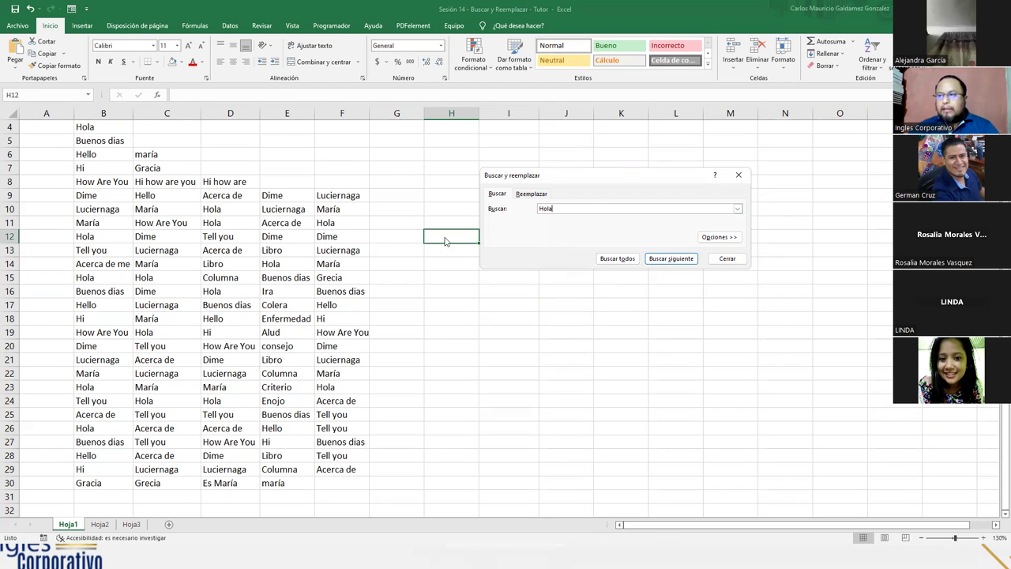
{"action": "left_click", "coordinate": [402, 232]}
{"action": "left_click", "coordinate": [442, 239]}
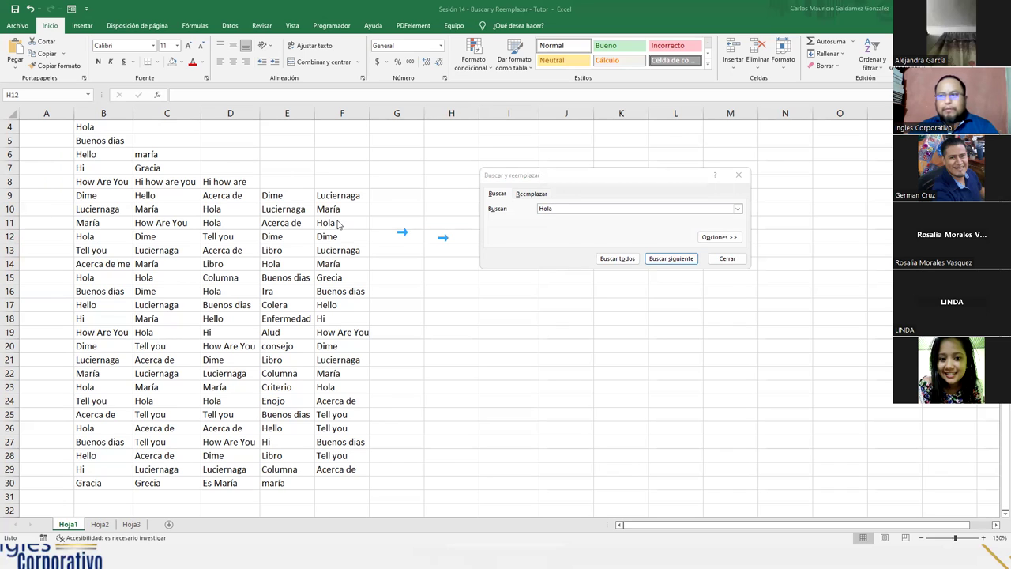
{"action": "left_click", "coordinate": [468, 241]}
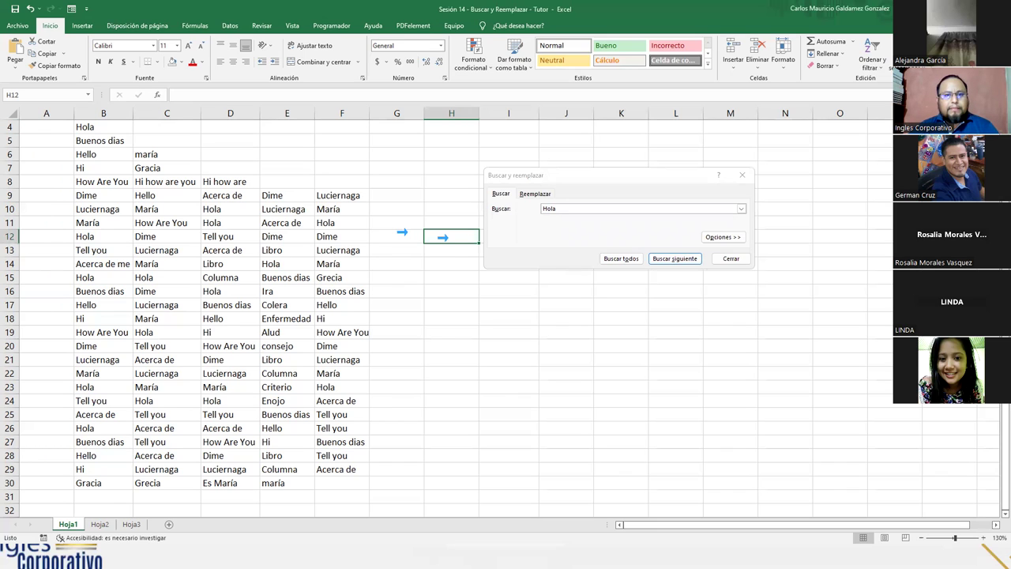
{"action": "left_click_drag", "start_coordinate": [449, 164], "coordinate": [447, 224]}
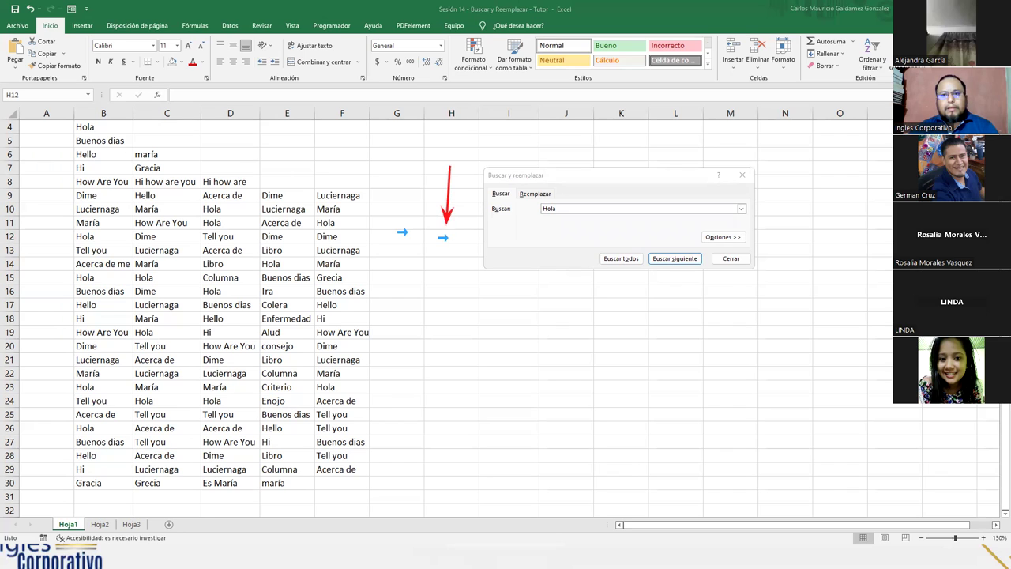
{"action": "left_click", "coordinate": [451, 227]}
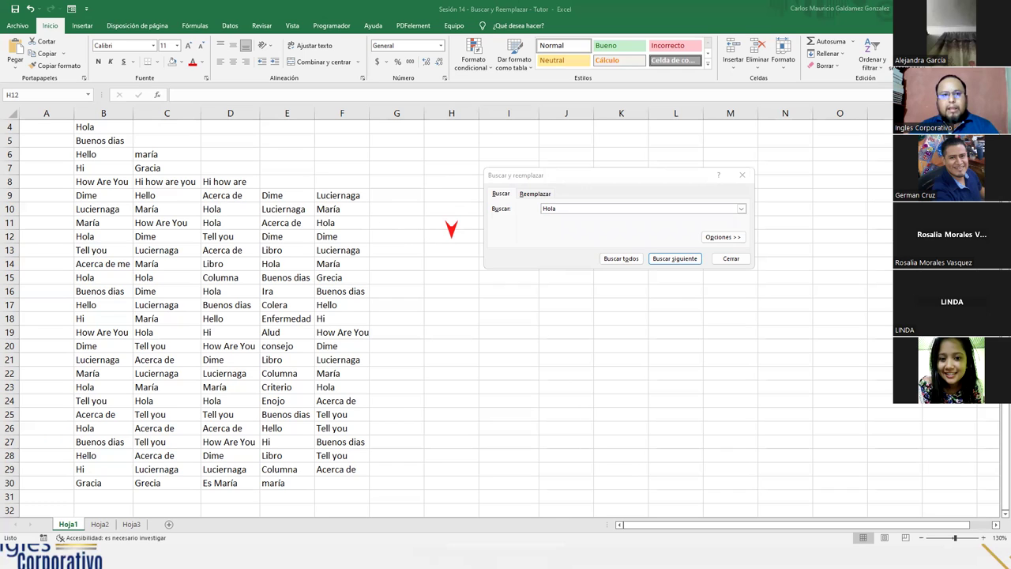
{"action": "left_click", "coordinate": [447, 237]}
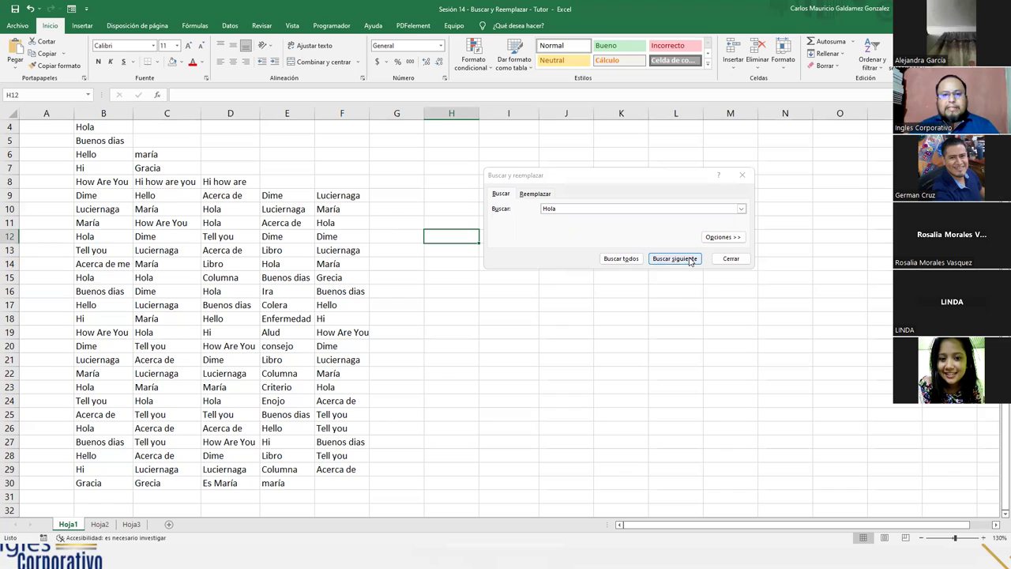
Step through the occurrences of "Hola" in Hoja1 one at a time, restarting from an empty cell below the data, until back at B4.
{"action": "left_click", "coordinate": [664, 261]}
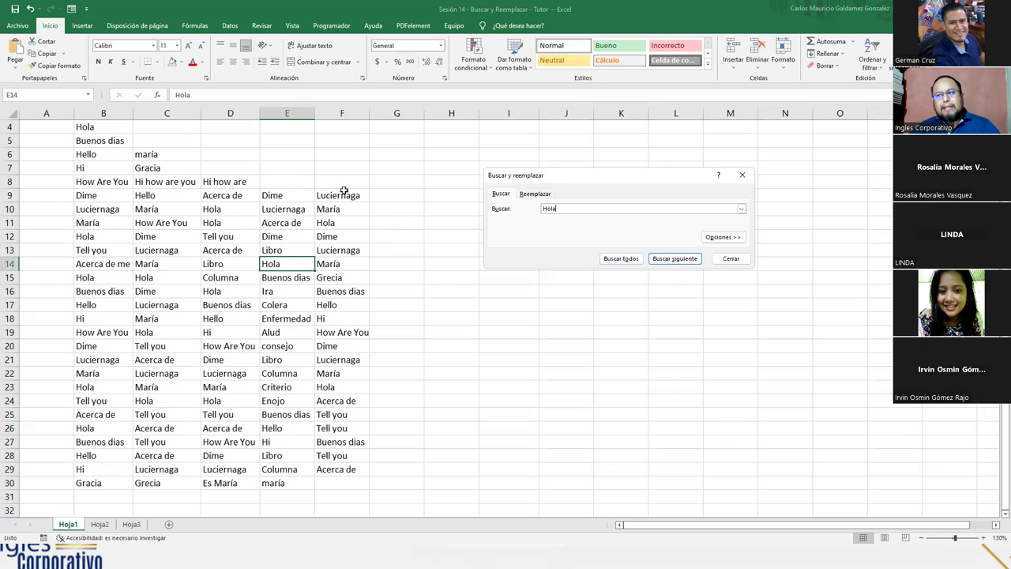
{"action": "left_click", "coordinate": [386, 495]}
{"action": "left_click", "coordinate": [662, 259]}
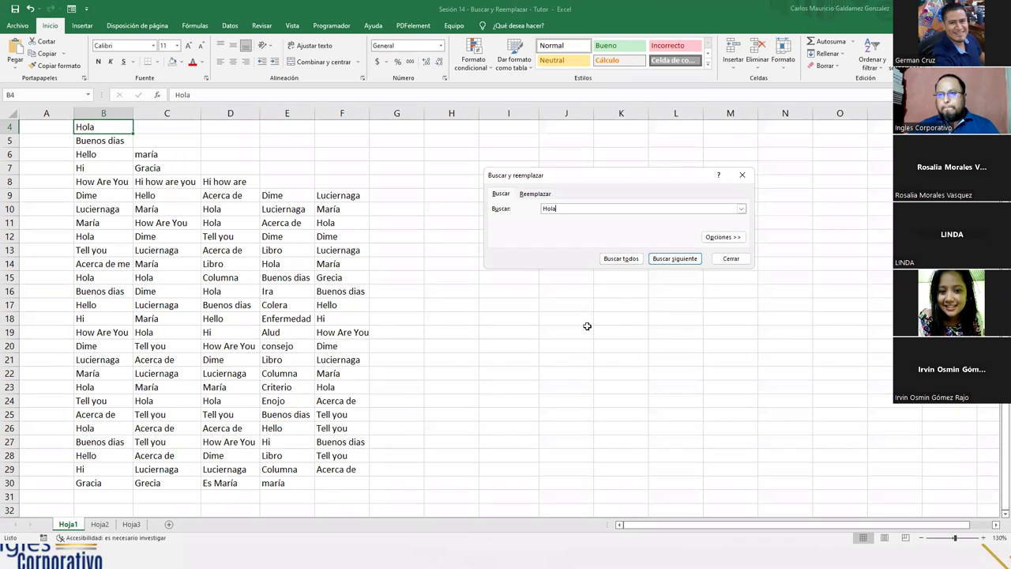
{"action": "left_click", "coordinate": [675, 259]}
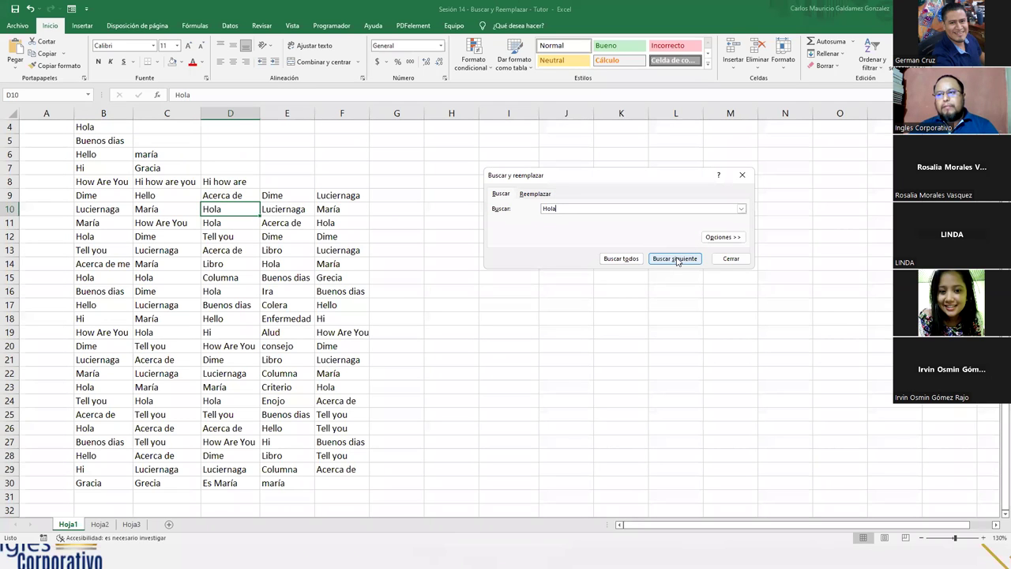
{"action": "left_click", "coordinate": [675, 259]}
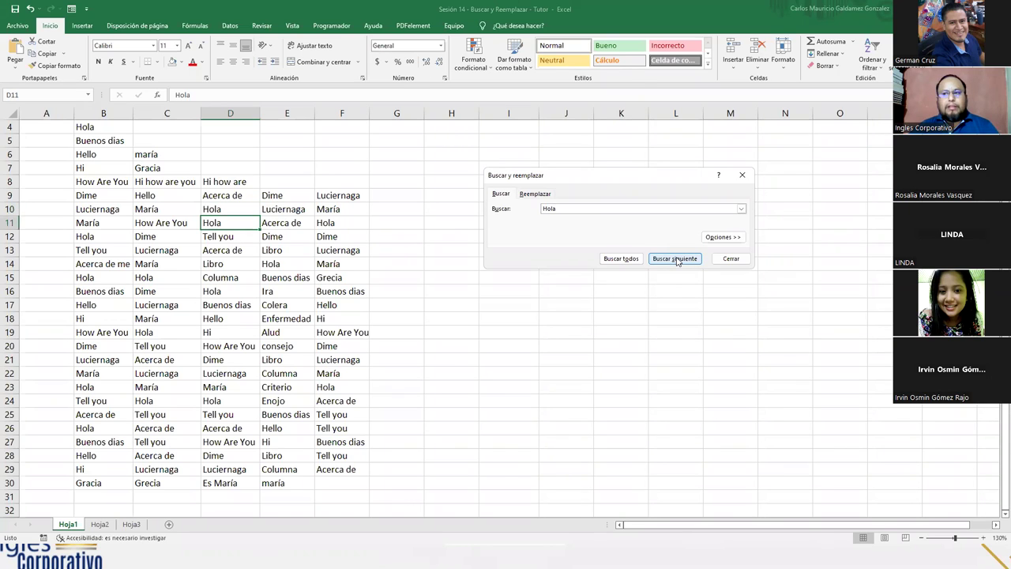
{"action": "left_click", "coordinate": [675, 259]}
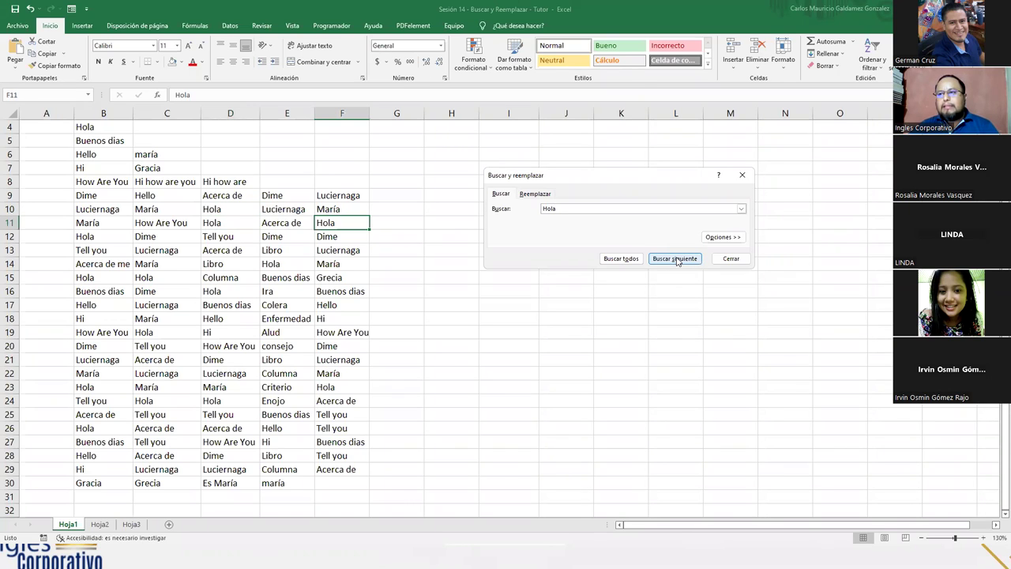
{"action": "left_click", "coordinate": [675, 259]}
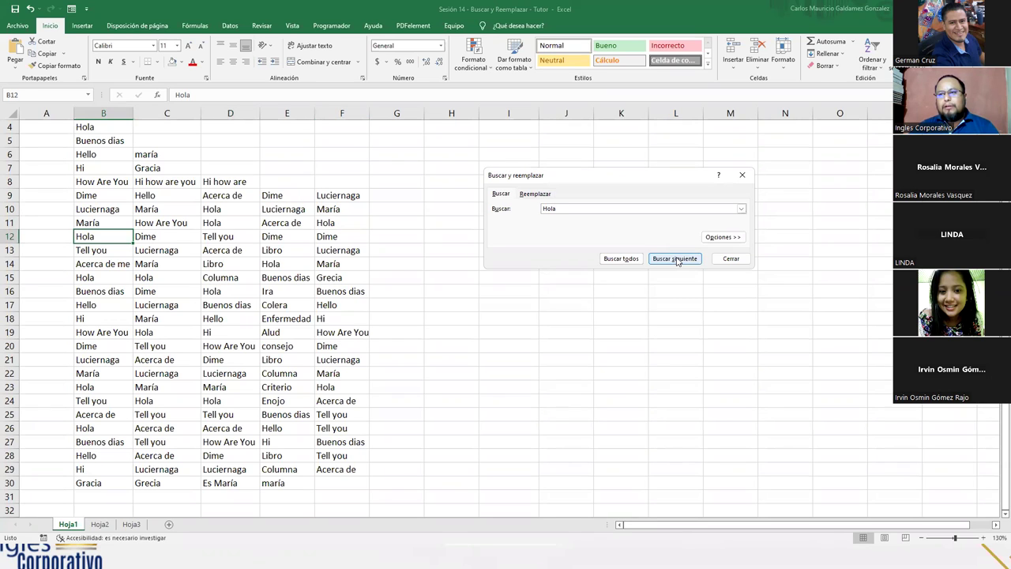
{"action": "left_click", "coordinate": [675, 259]}
{"action": "left_click", "coordinate": [675, 259]}
{"action": "left_click", "coordinate": [676, 259]}
{"action": "left_click", "coordinate": [675, 259]}
{"action": "left_click", "coordinate": [675, 259]}
{"action": "left_click", "coordinate": [675, 259]}
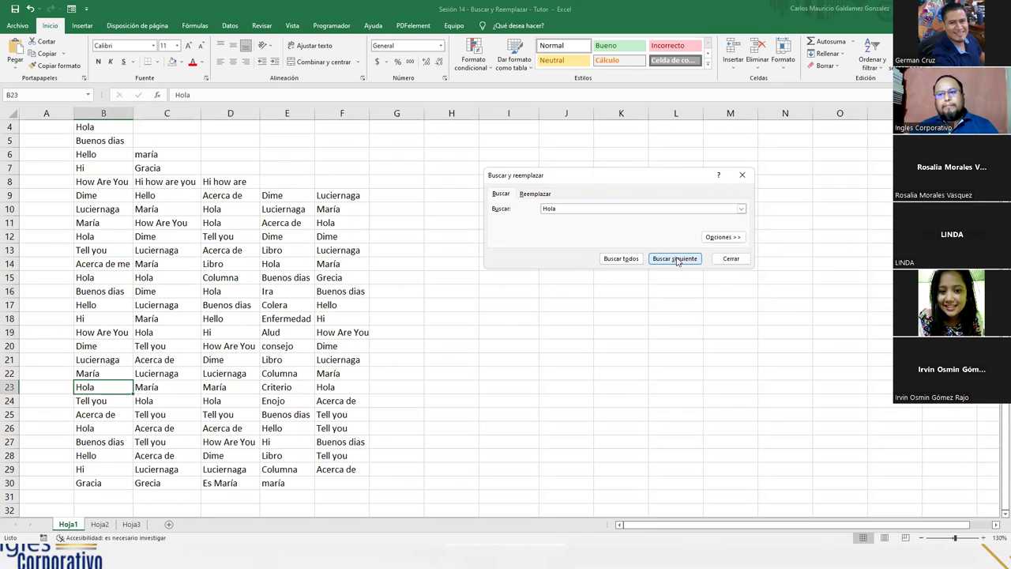
{"action": "left_click", "coordinate": [675, 259]}
{"action": "left_click", "coordinate": [676, 259]}
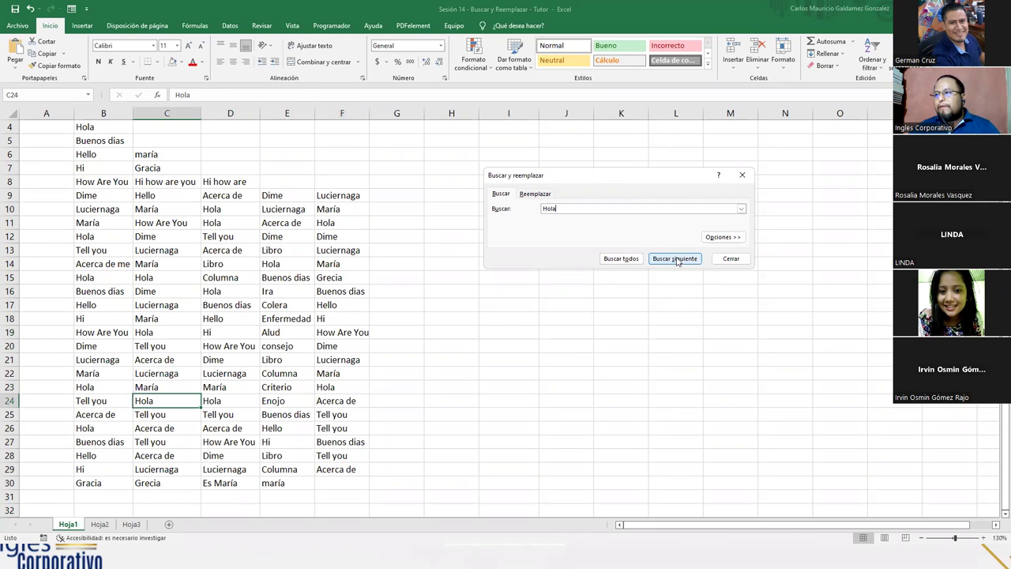
{"action": "left_click", "coordinate": [675, 259]}
{"action": "left_click", "coordinate": [676, 259]}
{"action": "left_click", "coordinate": [675, 259]}
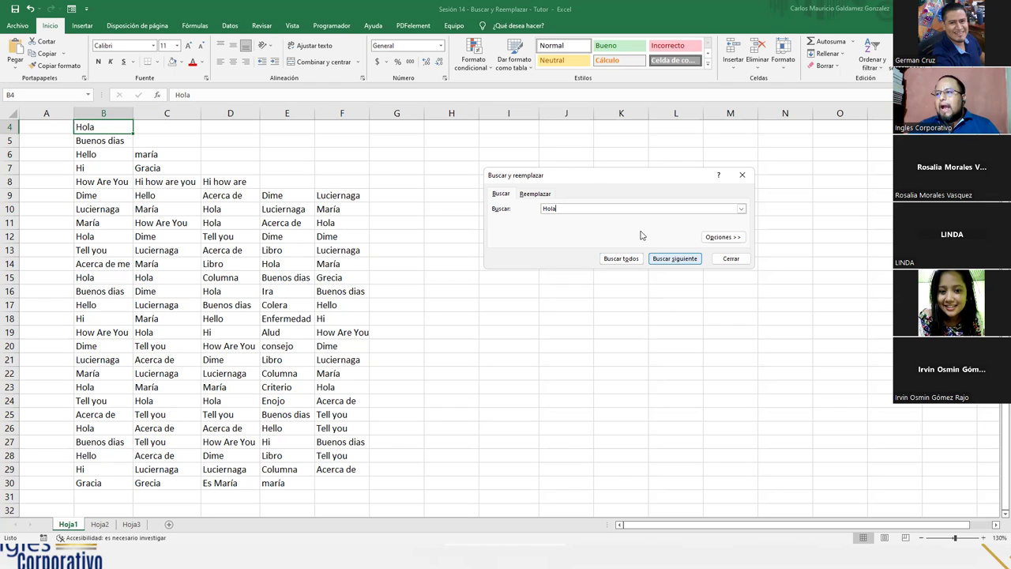
List all cells containing "Hola", enlarge the results list to show every match and go to the match in B26.
{"action": "left_click_drag", "start_coordinate": [589, 184], "coordinate": [556, 143]}
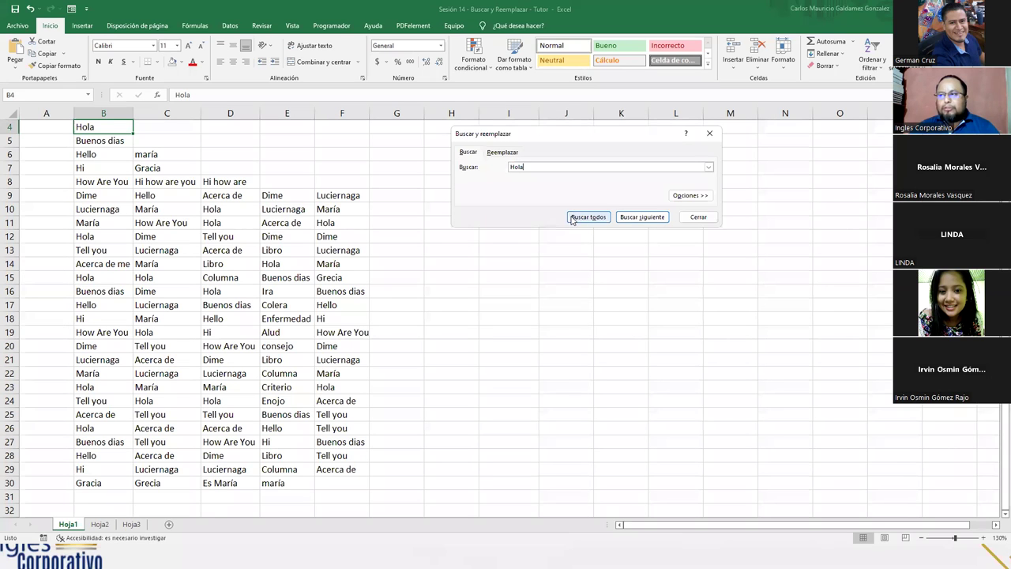
{"action": "left_click", "coordinate": [587, 216]}
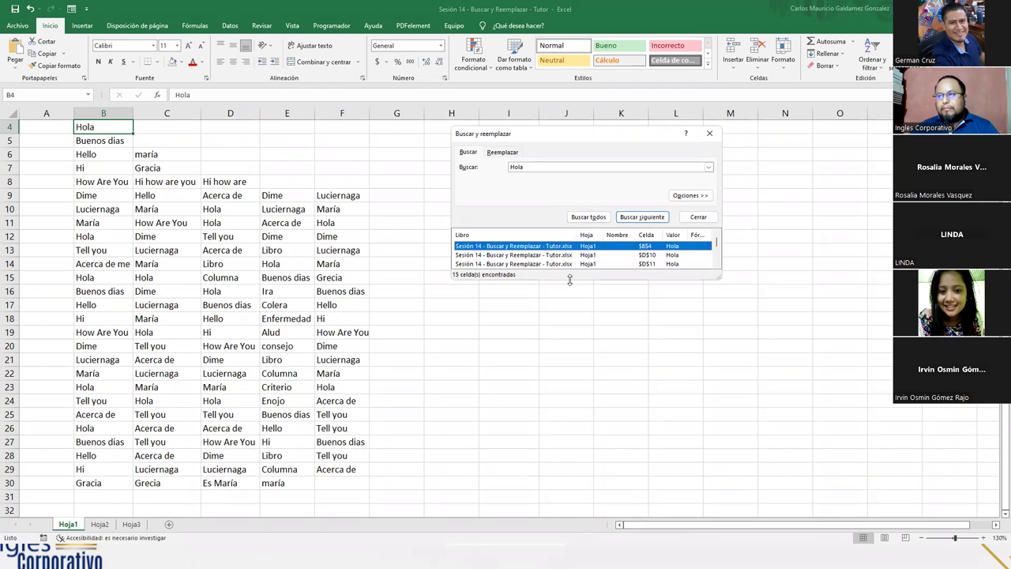
{"action": "left_click_drag", "start_coordinate": [570, 278], "coordinate": [527, 410]}
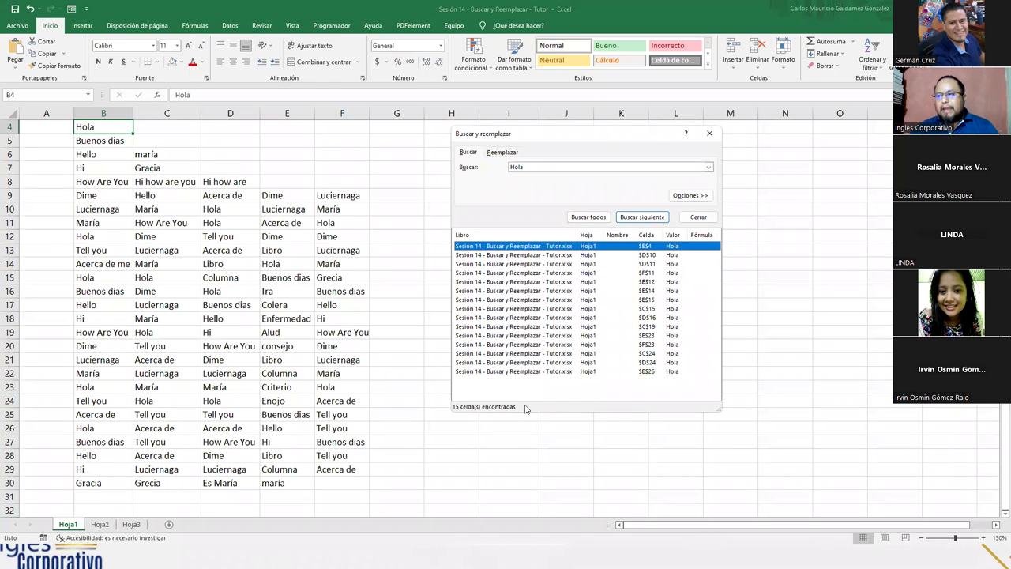
{"action": "left_click", "coordinate": [483, 375]}
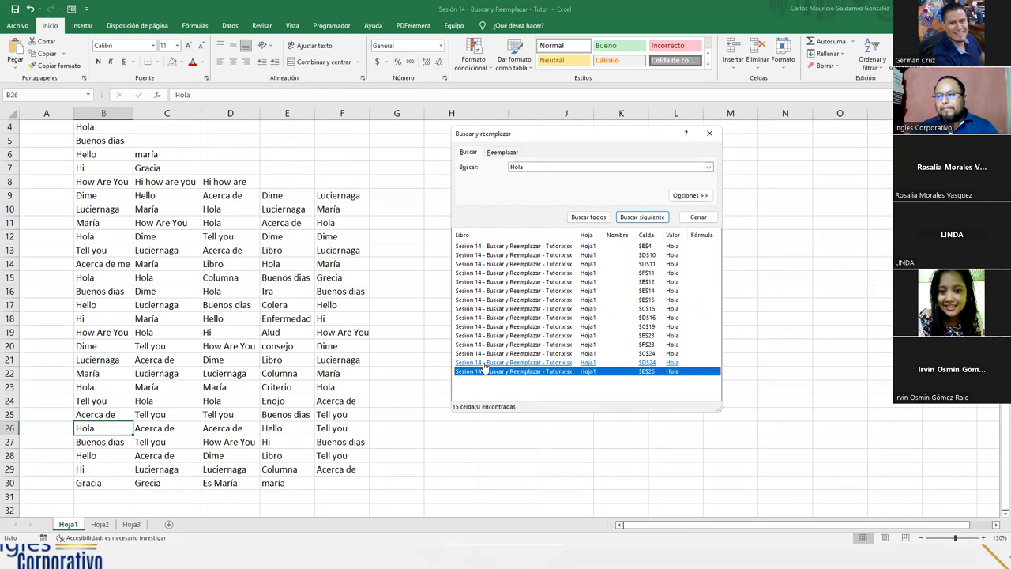
Go through the listed "Hola" matches in reverse order, from D24 back up to B4, viewing each cell in the sheet.
{"action": "left_click", "coordinate": [484, 362]}
{"action": "left_click", "coordinate": [485, 353]}
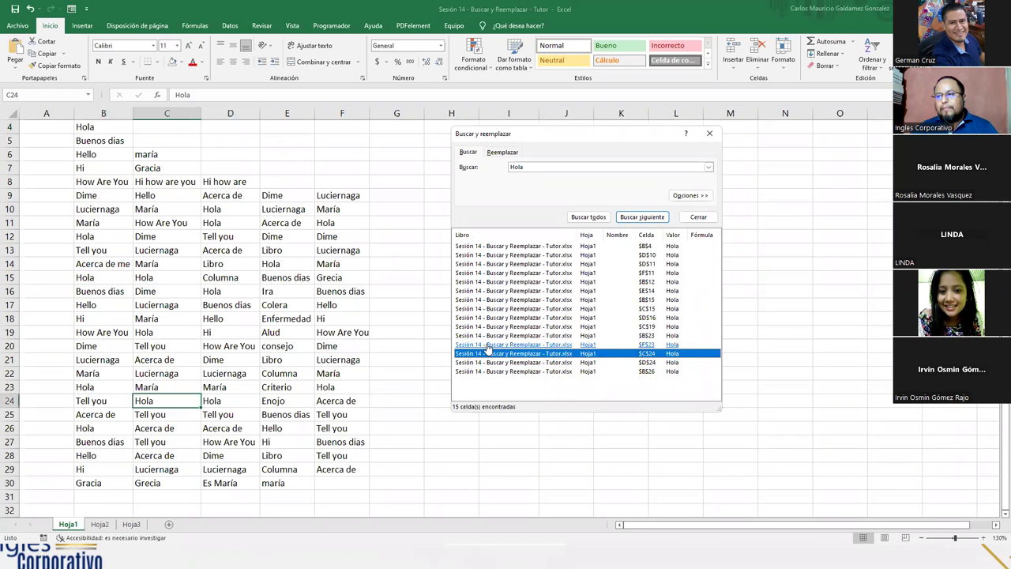
{"action": "left_click", "coordinate": [490, 344]}
{"action": "left_click", "coordinate": [498, 335]}
{"action": "left_click", "coordinate": [499, 326]}
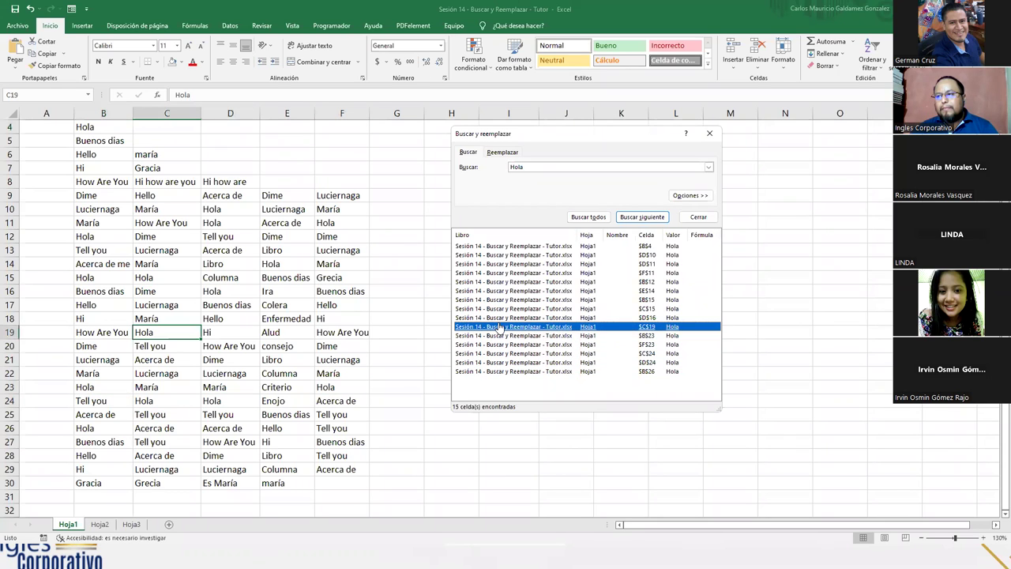
{"action": "left_click", "coordinate": [499, 317]}
{"action": "left_click", "coordinate": [499, 308]}
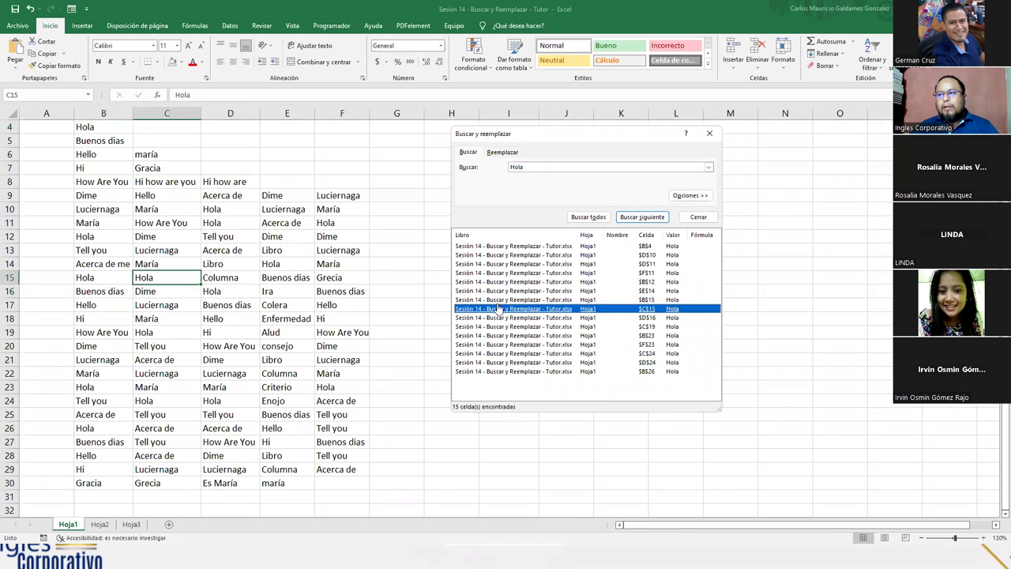
{"action": "left_click", "coordinate": [499, 299]}
{"action": "left_click", "coordinate": [497, 291]}
{"action": "left_click", "coordinate": [497, 281]}
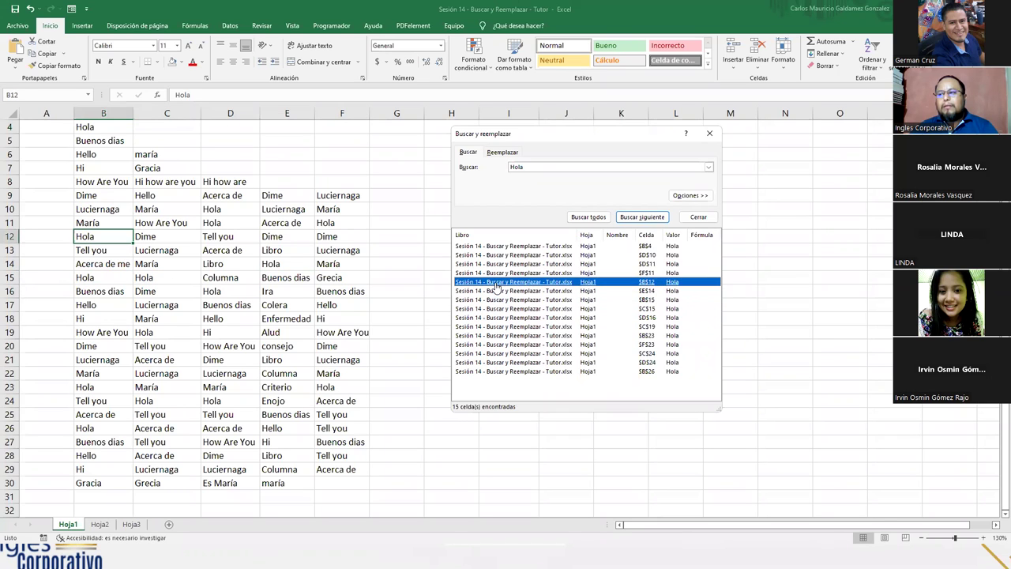
{"action": "left_click", "coordinate": [496, 273]}
{"action": "left_click", "coordinate": [496, 264]}
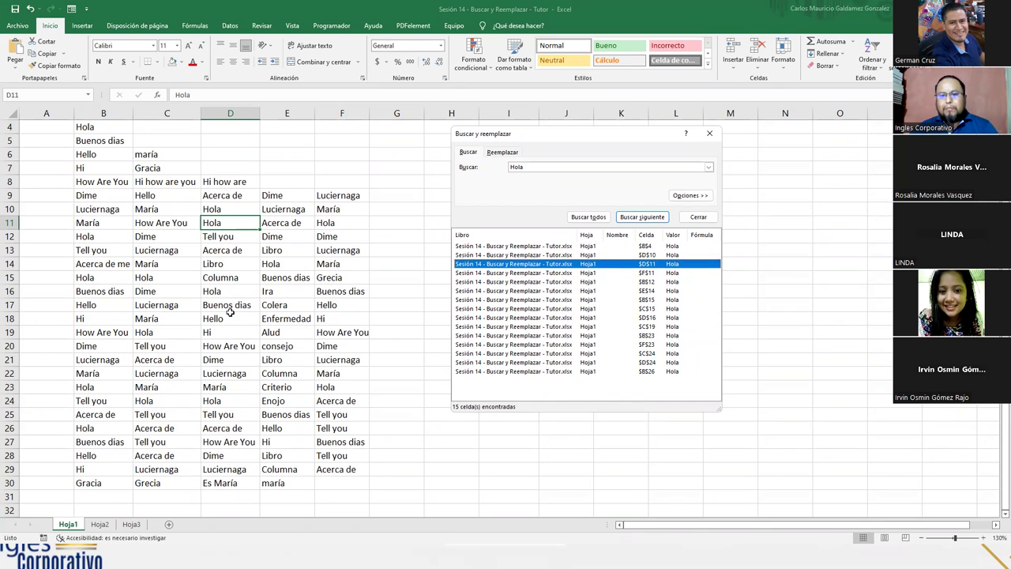
{"action": "left_click", "coordinate": [497, 254]}
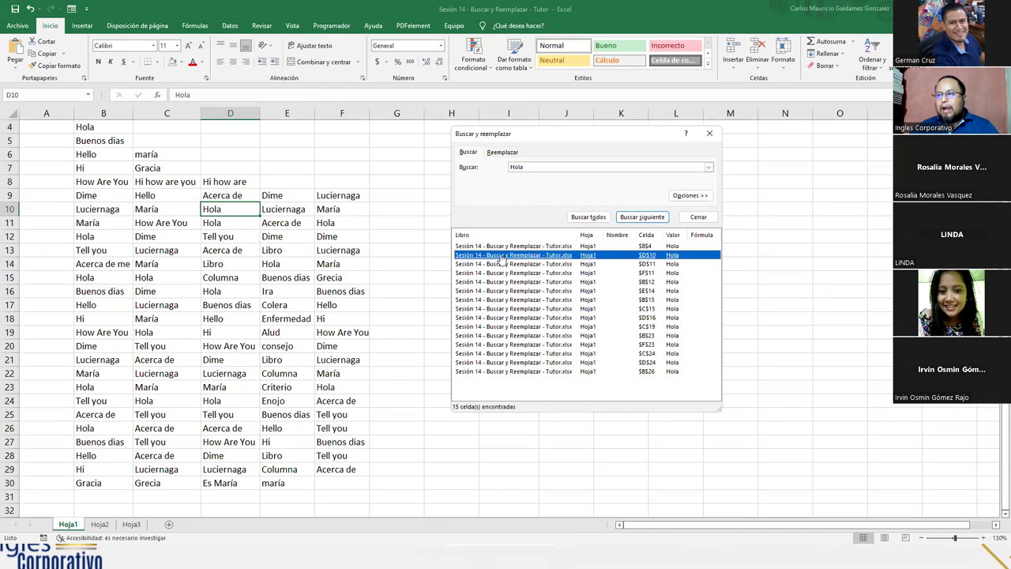
{"action": "left_click", "coordinate": [498, 246]}
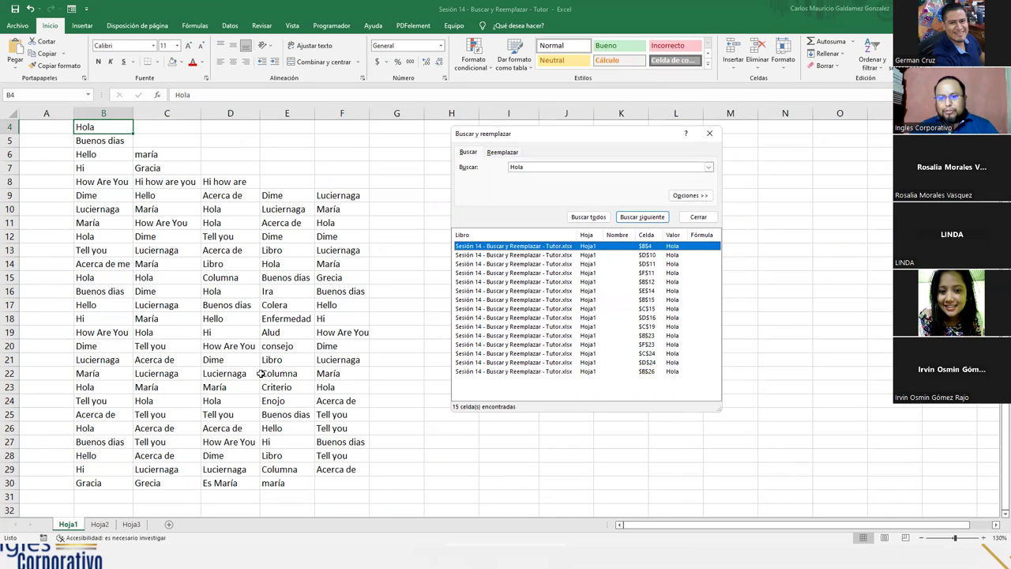
Jump between various listed "Hola" matches, including B4, D10, D11 and F11, ending at the last one in B26.
{"action": "left_click", "coordinate": [586, 255]}
{"action": "left_click", "coordinate": [588, 273]}
{"action": "left_click", "coordinate": [588, 264]}
{"action": "left_click", "coordinate": [588, 290]}
{"action": "left_click", "coordinate": [591, 328]}
{"action": "left_click", "coordinate": [648, 247]}
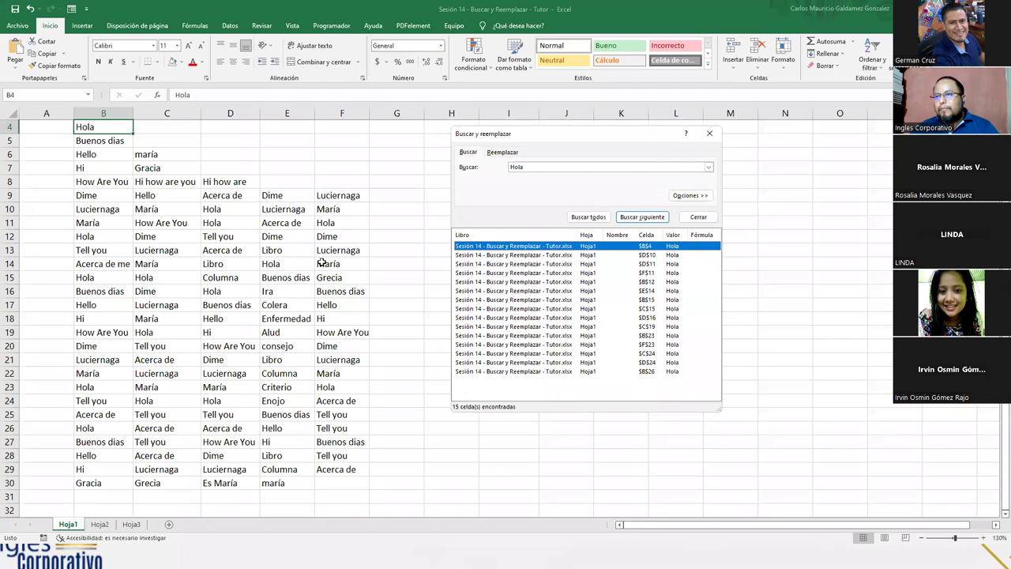
{"action": "scroll", "coordinate": [282, 251], "scroll_direction": "up", "scroll_amount": 1}
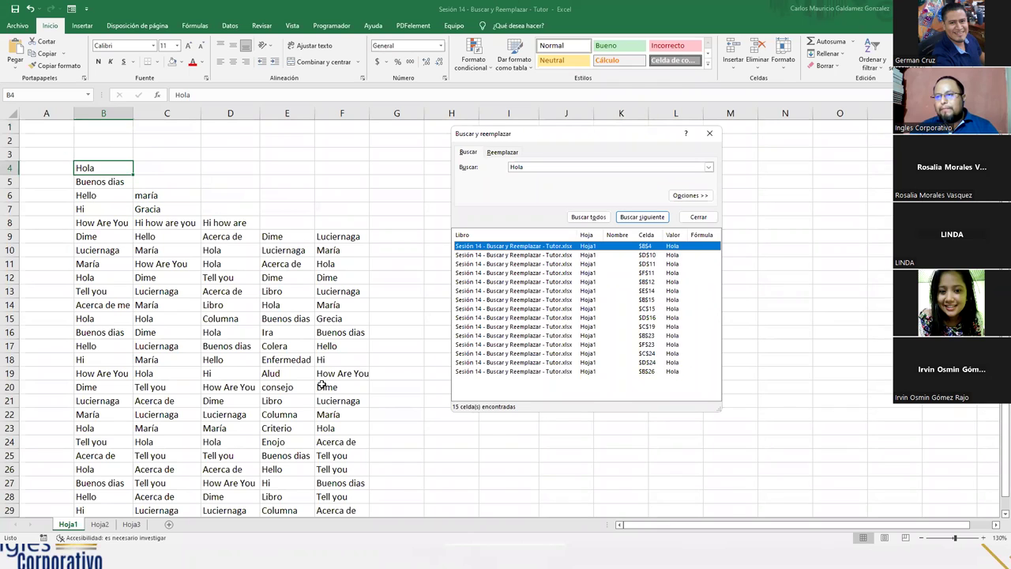
{"action": "left_click", "coordinate": [656, 256]}
{"action": "left_click", "coordinate": [654, 264]}
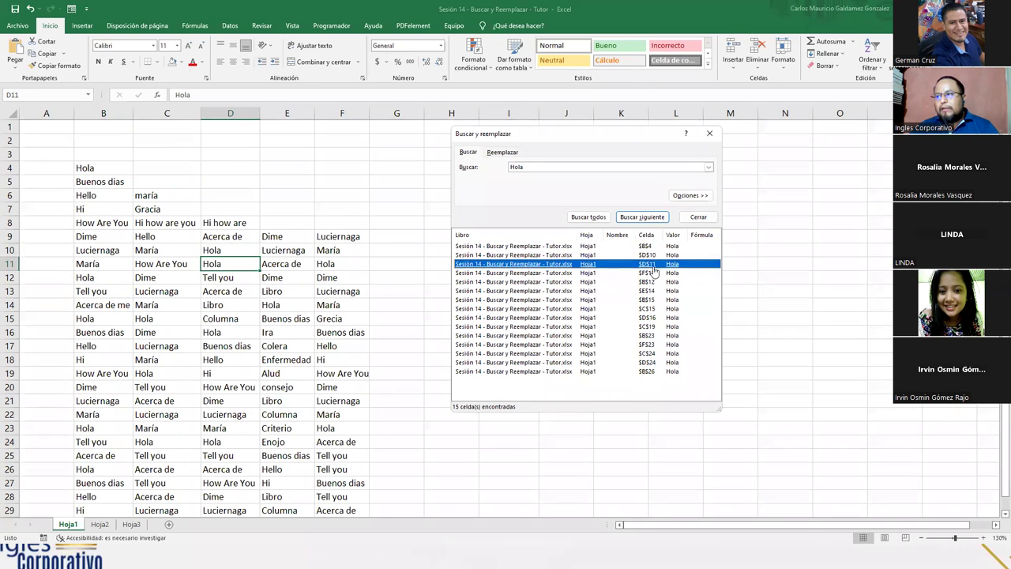
{"action": "left_click", "coordinate": [653, 276]}
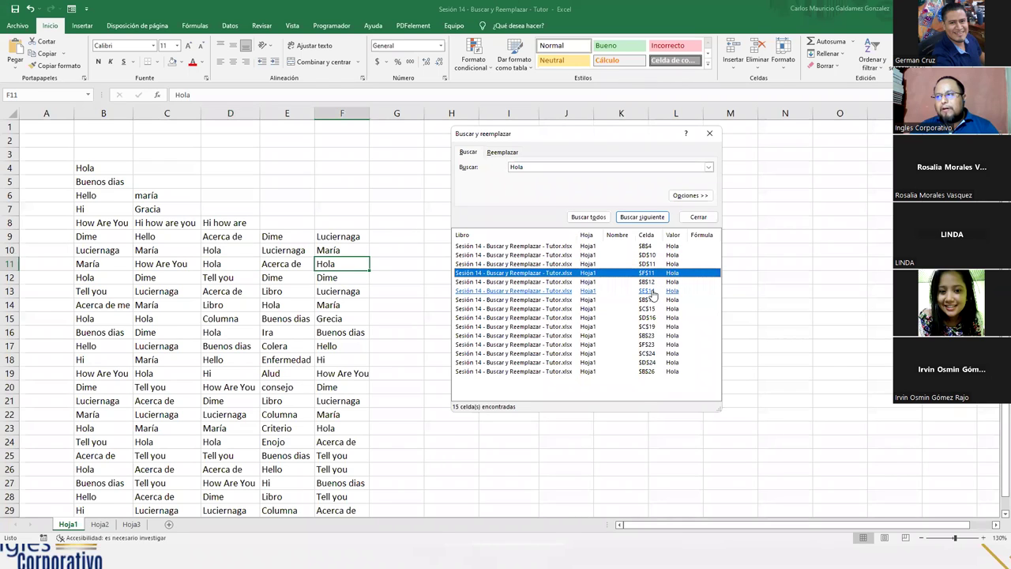
{"action": "left_click", "coordinate": [600, 371]}
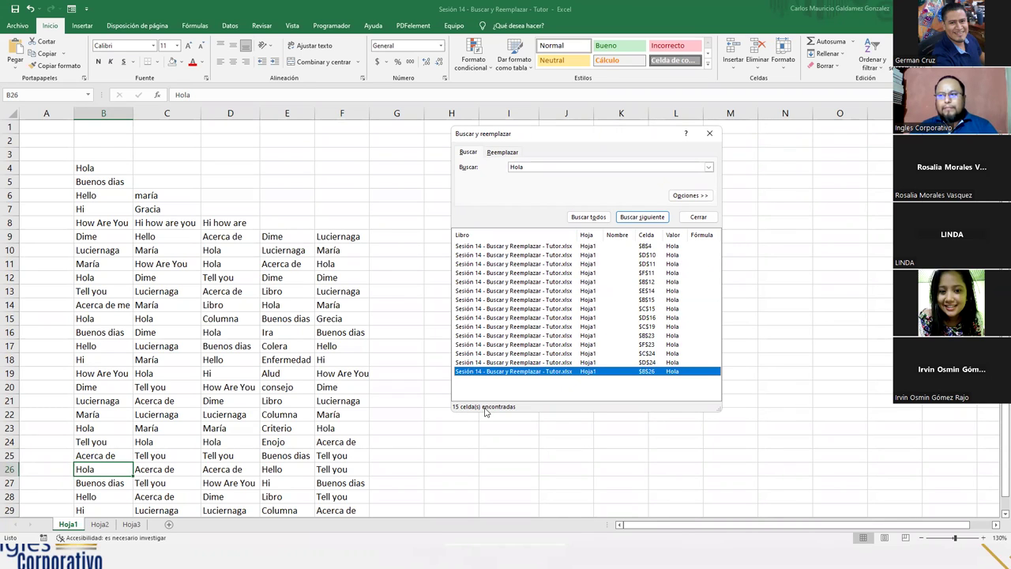
Move the dialog lower over the sheet and step to the next "Hola" occurrences in B4, D10 and D11.
{"action": "left_click_drag", "start_coordinate": [550, 143], "coordinate": [551, 197]}
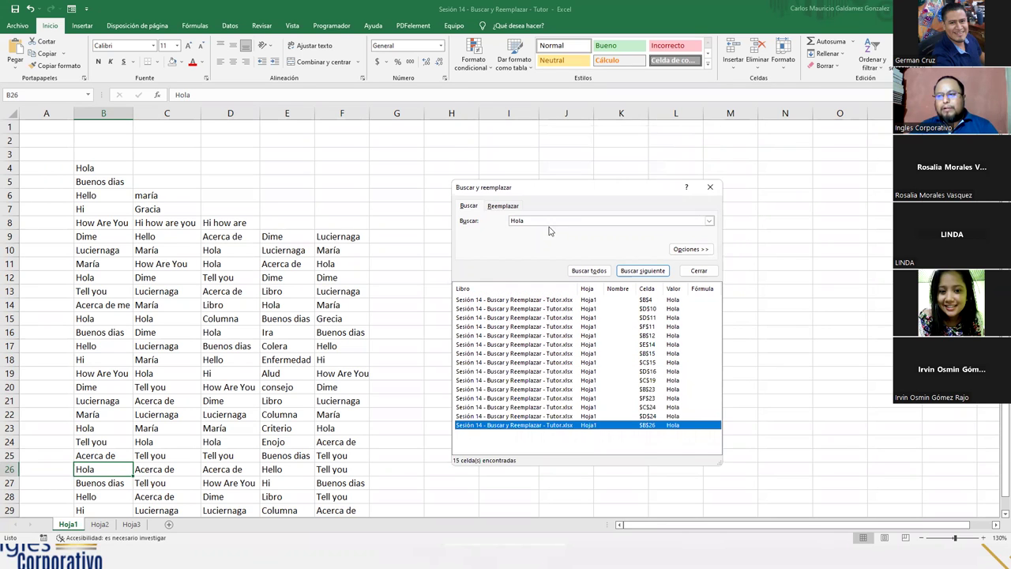
{"action": "scroll", "coordinate": [425, 308], "scroll_direction": "down", "scroll_amount": 1}
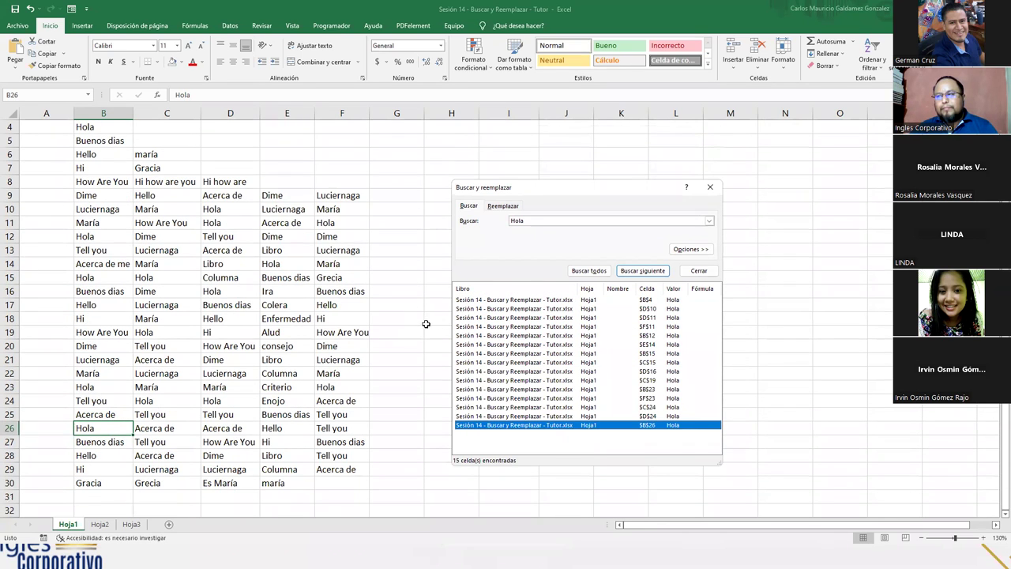
{"action": "scroll", "coordinate": [761, 280], "scroll_direction": "up", "scroll_amount": 1}
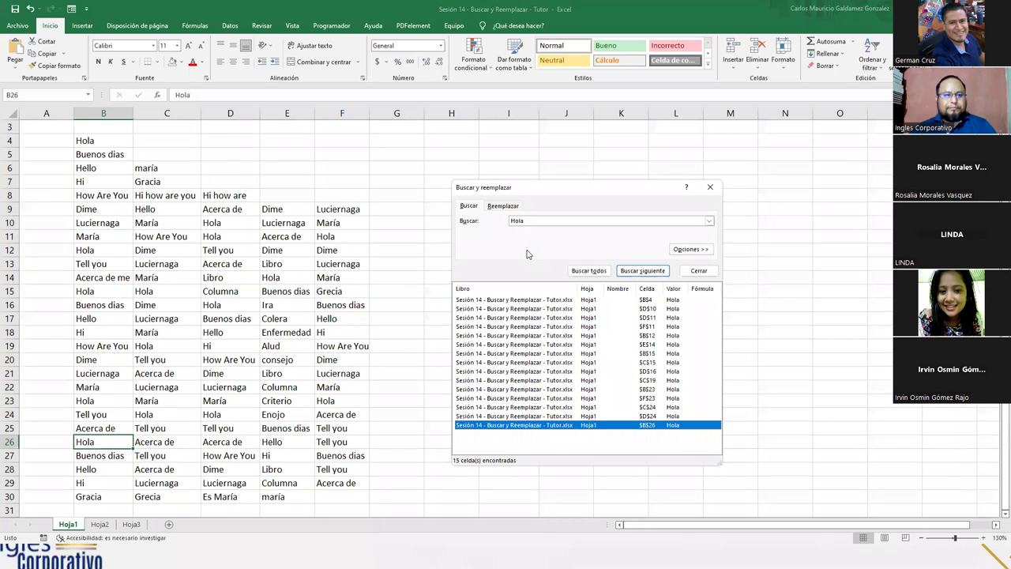
{"action": "left_click", "coordinate": [640, 272]}
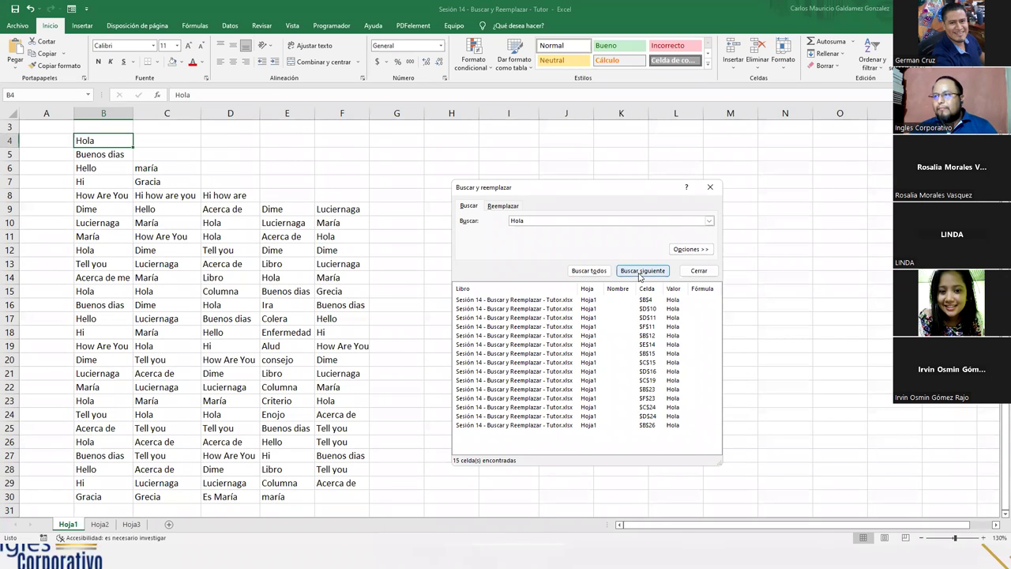
{"action": "left_click", "coordinate": [640, 272]}
{"action": "left_click", "coordinate": [640, 272]}
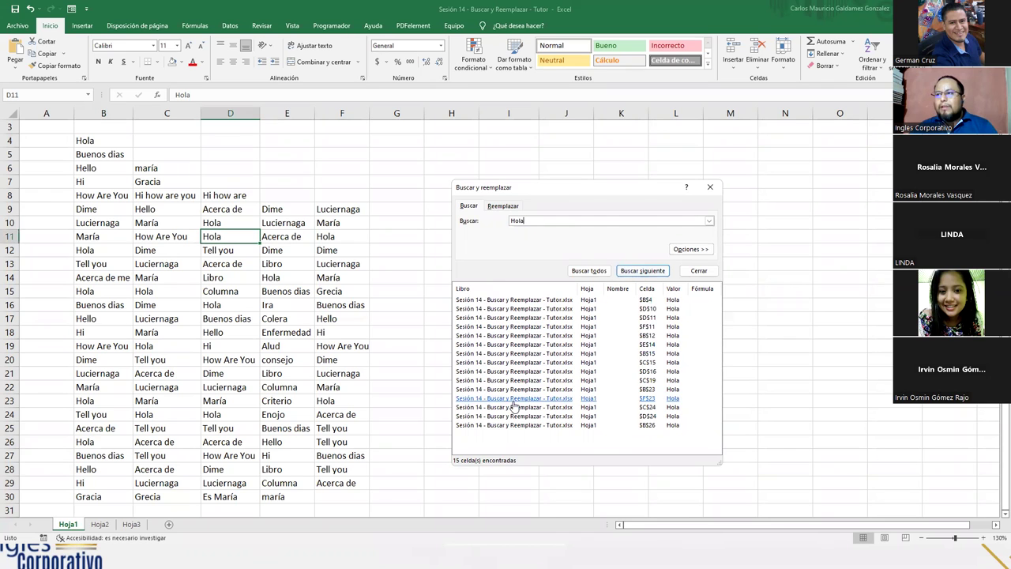
Change the search term to "Dime" and go to its next occurrence in the sheet.
{"action": "left_click", "coordinate": [497, 224]}
{"action": "type", "text": "Dime"}
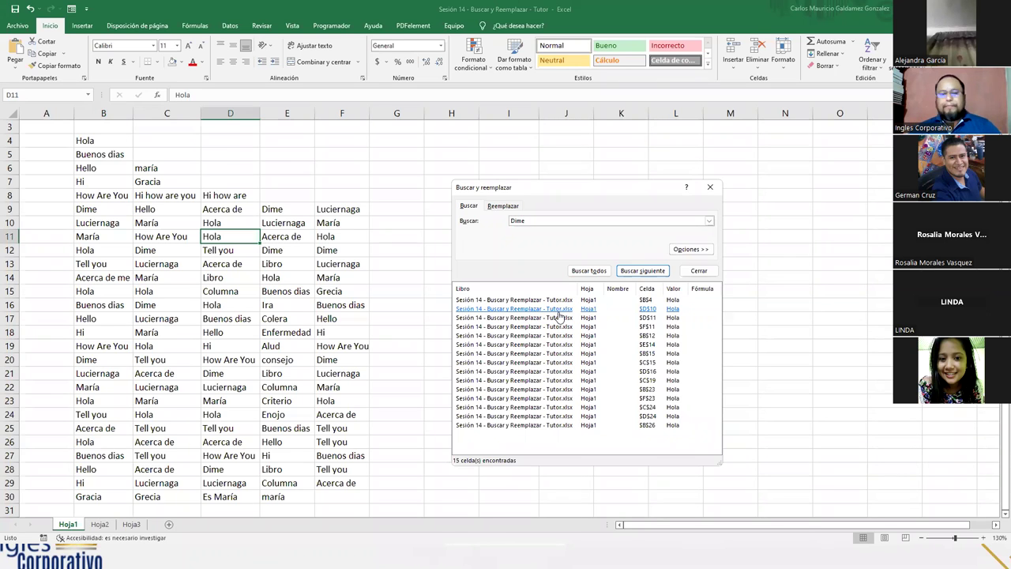
{"action": "left_click", "coordinate": [633, 271]}
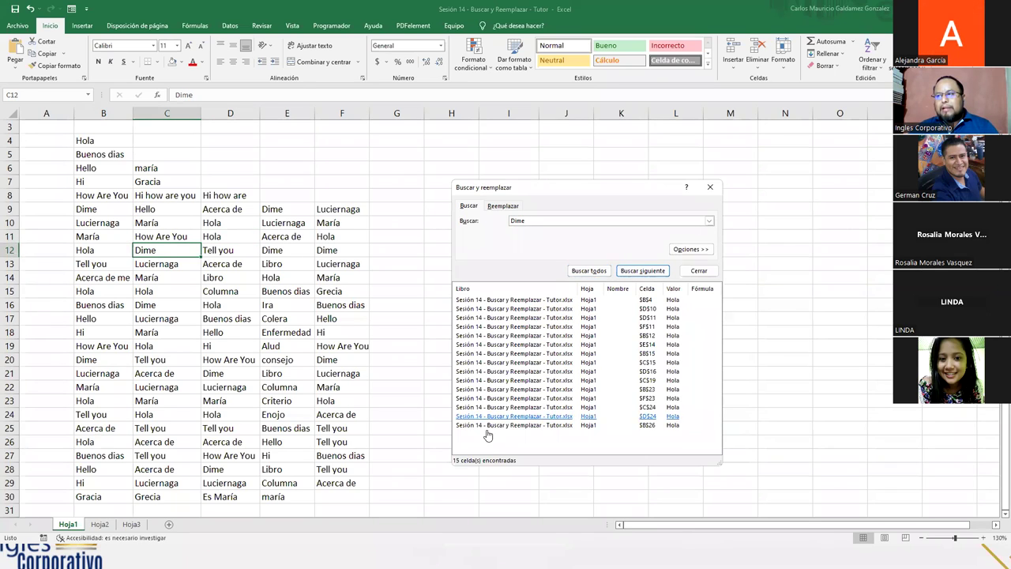
List all cells containing "Dime" and go to the matches in D28, D21 and F20.
{"action": "left_click", "coordinate": [588, 270]}
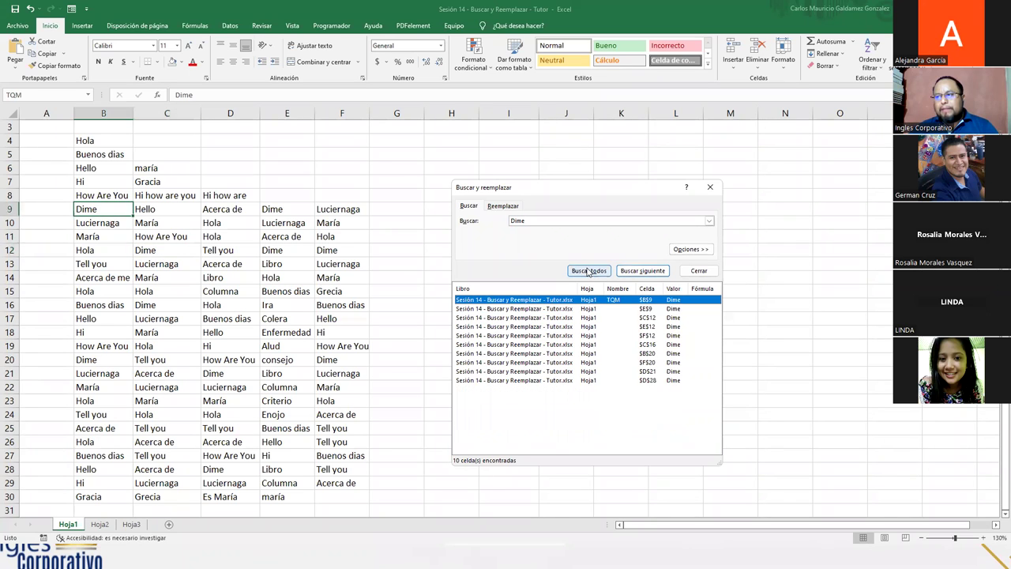
{"action": "left_click", "coordinate": [677, 382]}
{"action": "left_click", "coordinate": [673, 371]}
{"action": "left_click", "coordinate": [672, 362]}
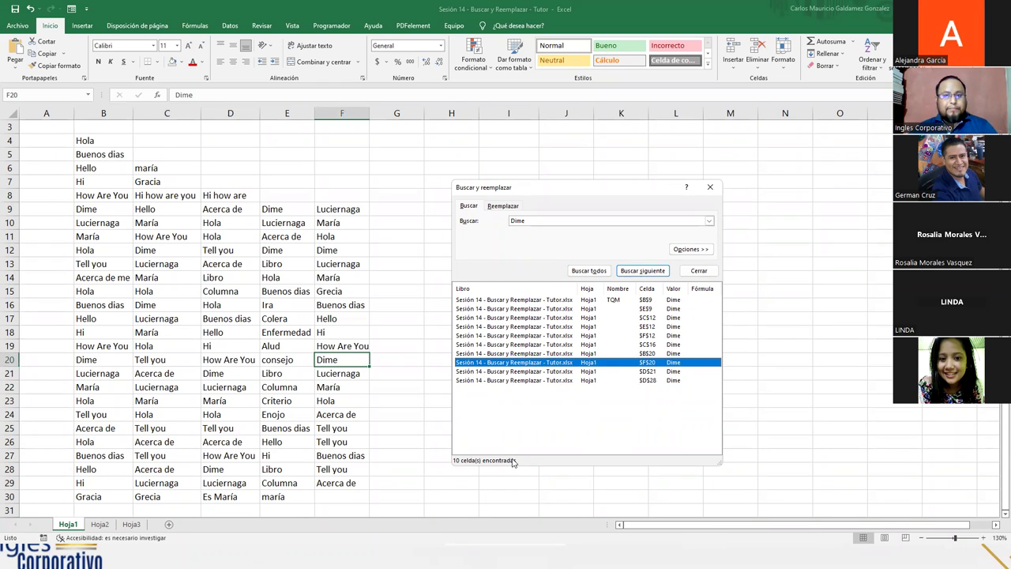
{"action": "left_click", "coordinate": [523, 413]}
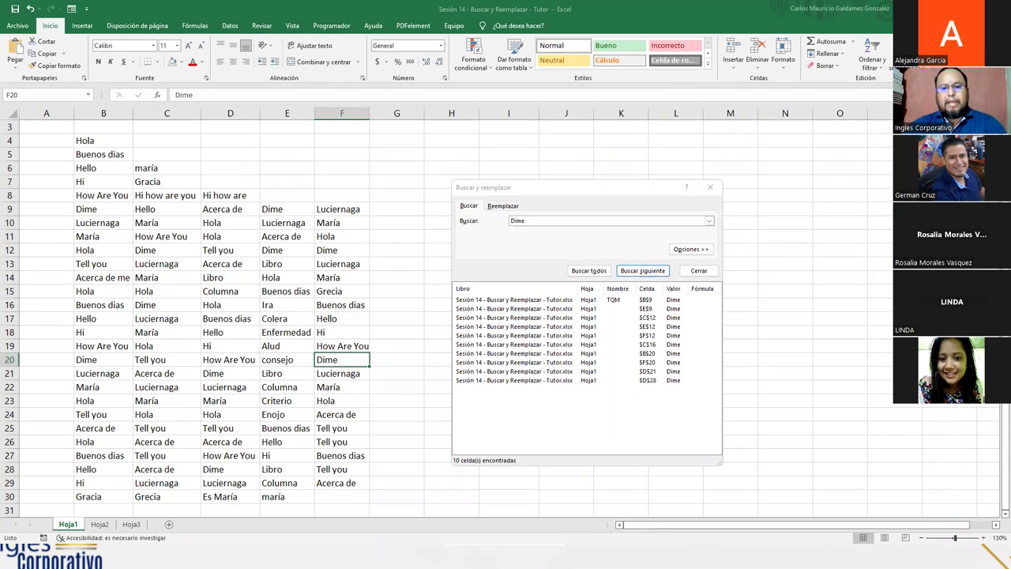
Close the search dialog, bring it up again in replace mode and move it higher over the empty columns.
{"action": "left_click", "coordinate": [698, 270]}
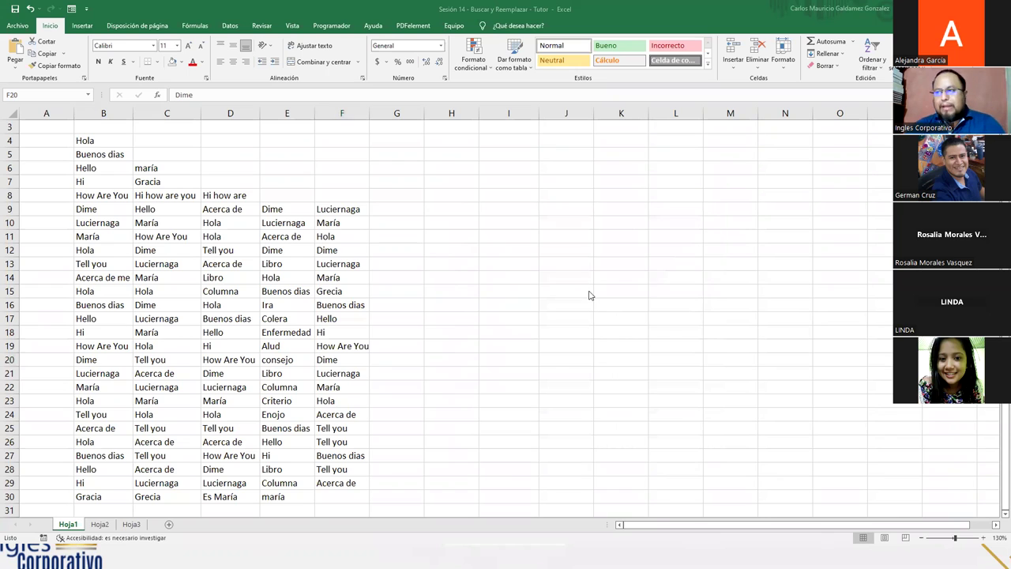
{"action": "key", "text": "ctrl+l"}
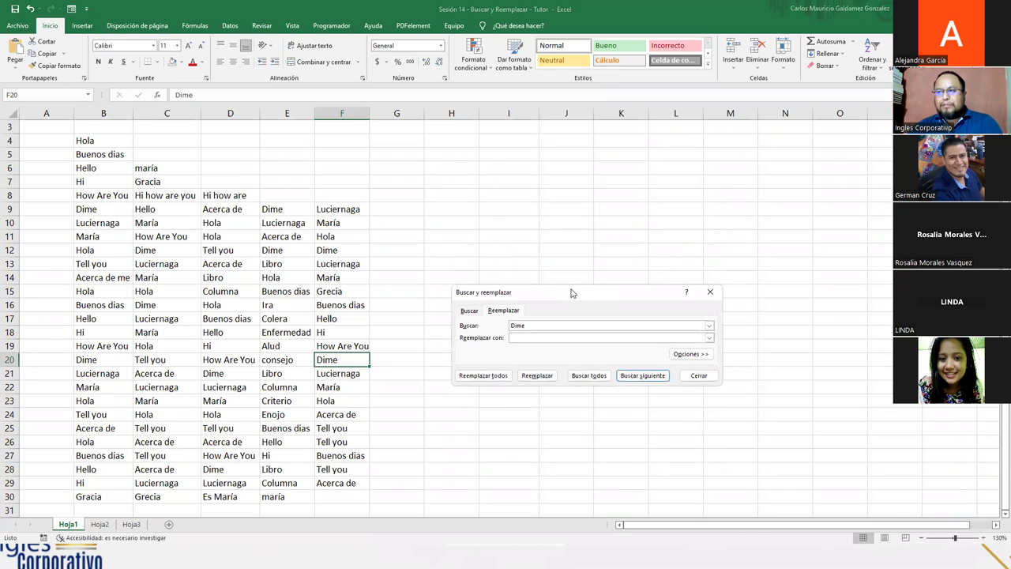
{"action": "left_click_drag", "start_coordinate": [572, 293], "coordinate": [570, 212]}
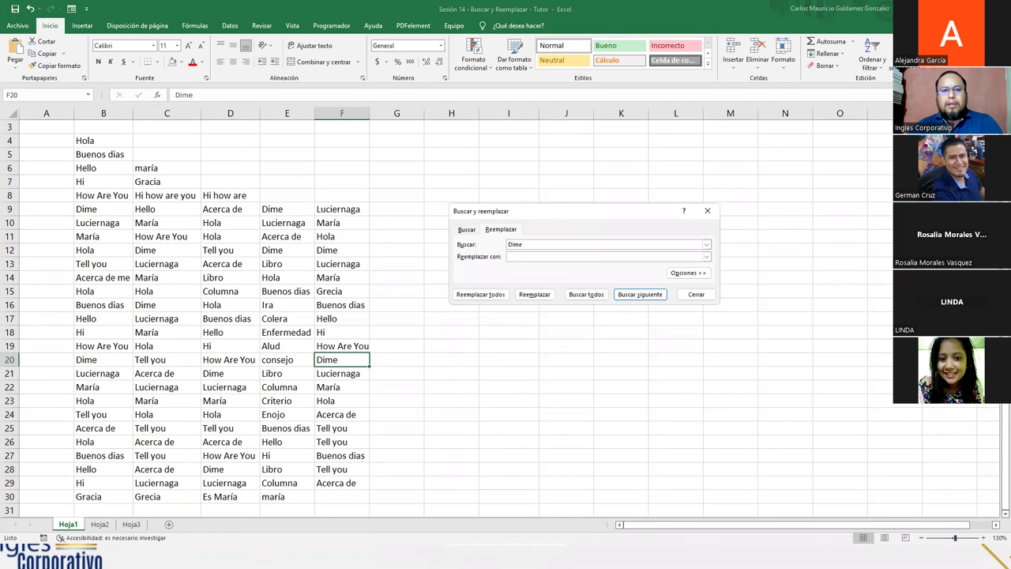
Replace the search term with "Colega", search for all its occurrences and dismiss the message.
{"action": "double_click", "coordinate": [515, 244]}
{"action": "key", "text": "BackSpace"}
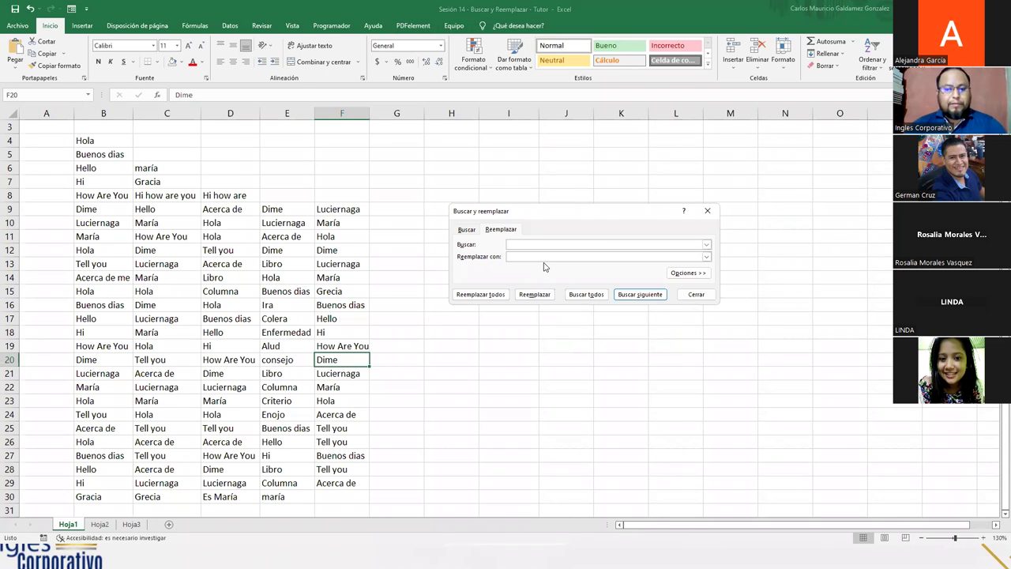
{"action": "type", "text": "Colega"}
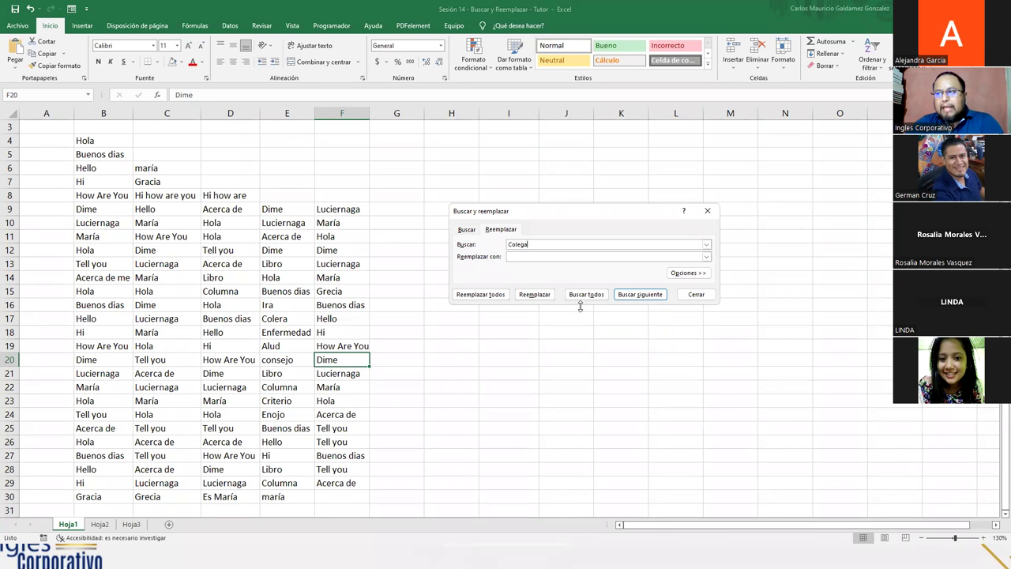
{"action": "left_click", "coordinate": [583, 297]}
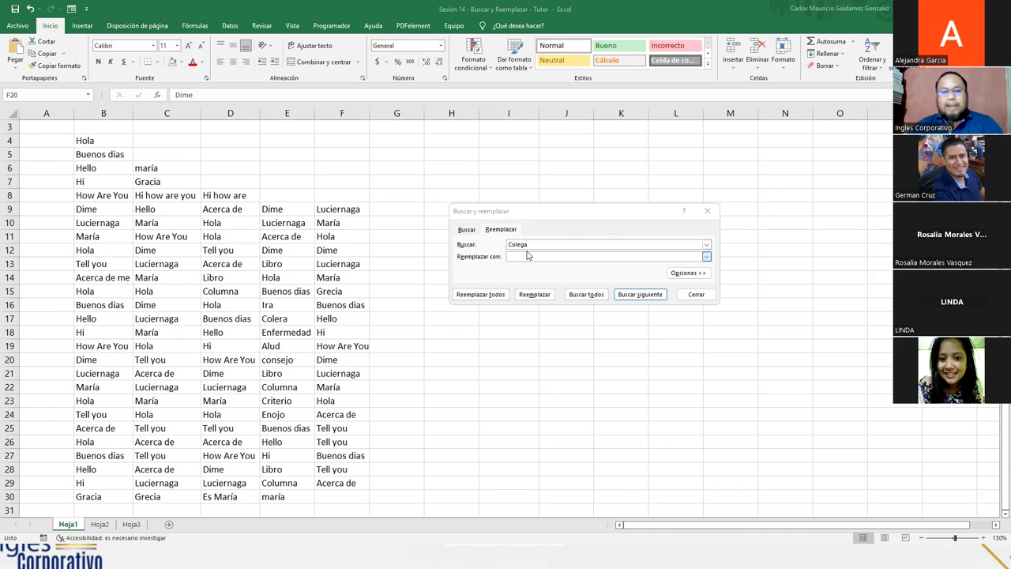
{"action": "left_click", "coordinate": [584, 295]}
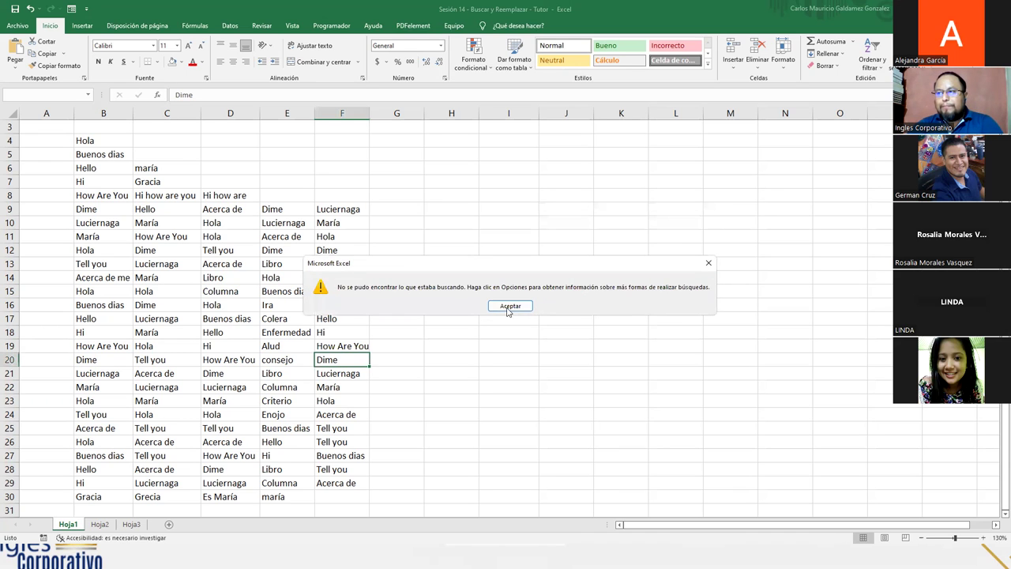
{"action": "left_click", "coordinate": [507, 305]}
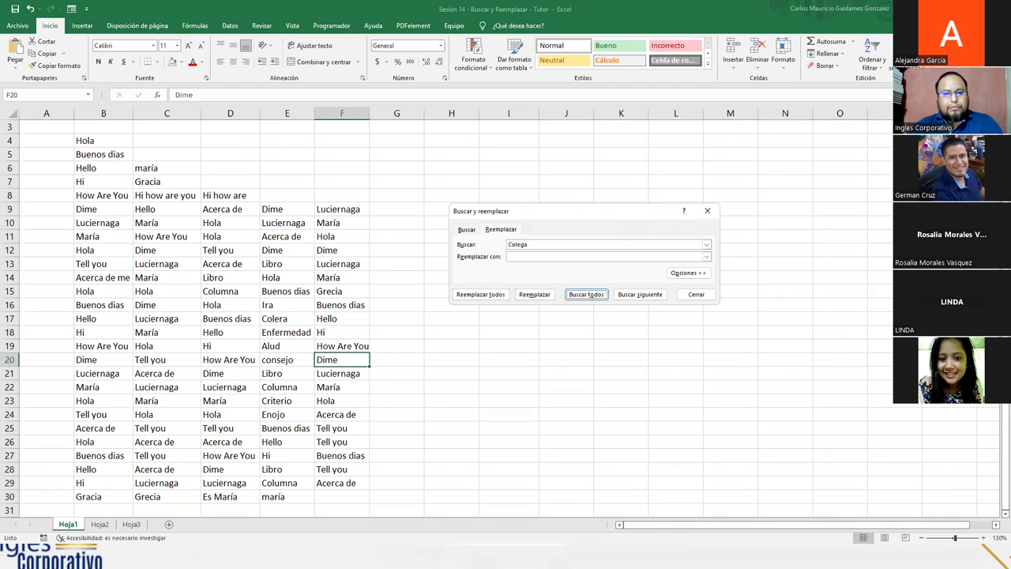
Set the search term to "Luciernaga" and place the cursor in the replacement text field.
{"action": "left_click", "coordinate": [707, 244]}
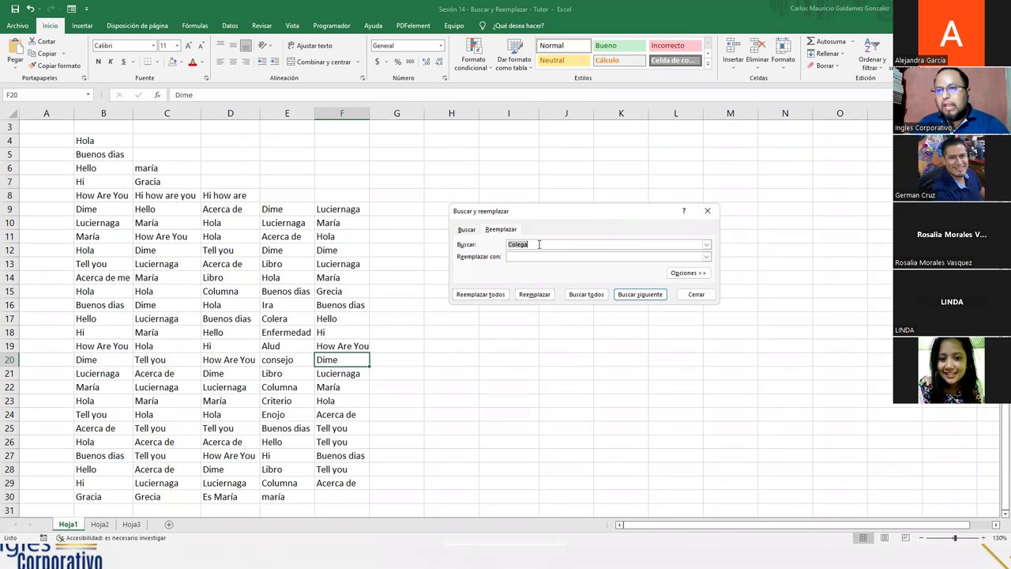
{"action": "type", "text": "Luciernaga"}
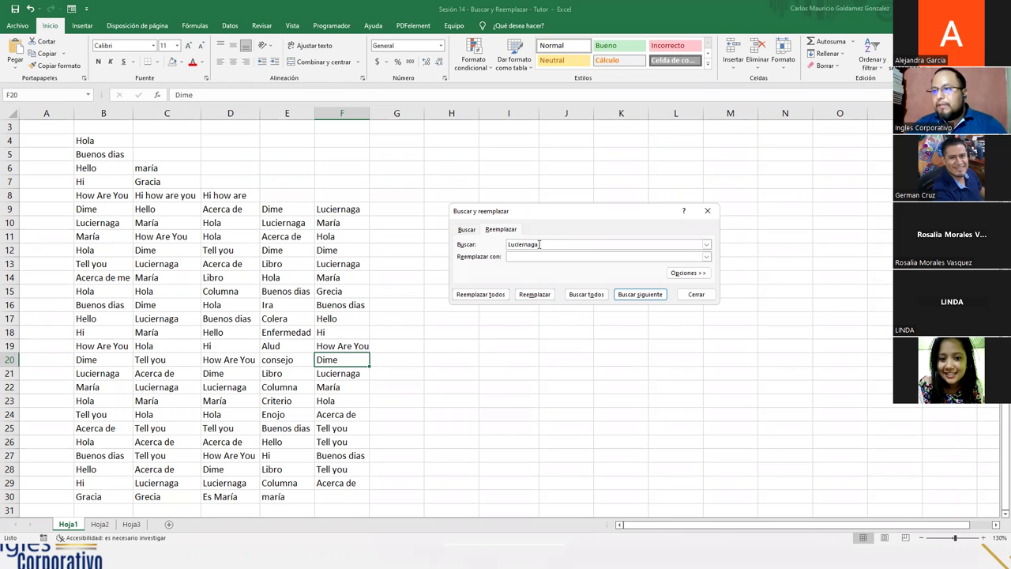
{"action": "left_click", "coordinate": [543, 256]}
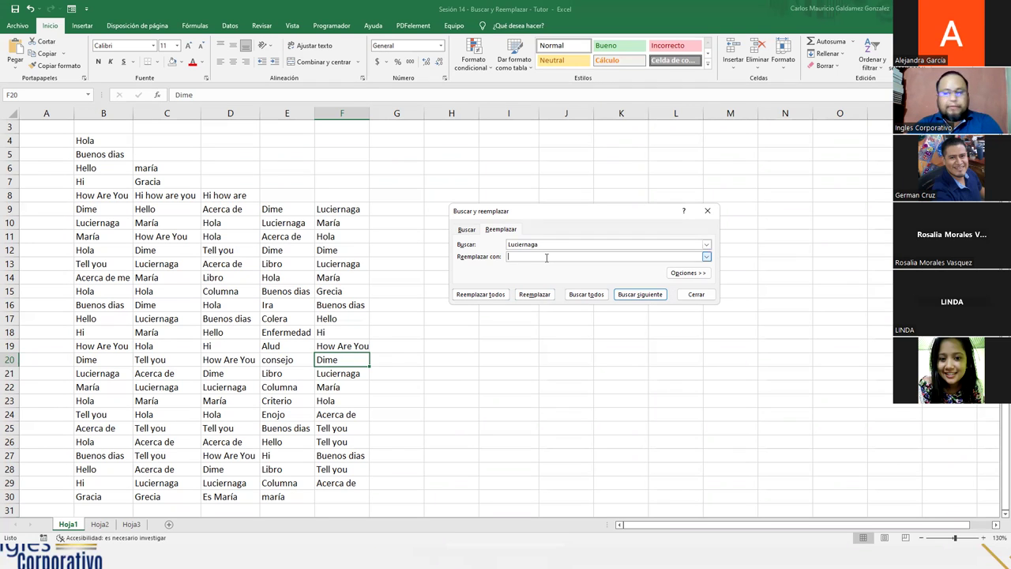
Set the search term to "How Are You" and the replacement text to "Bienvenidos".
{"action": "left_click", "coordinate": [132, 524]}
{"action": "left_click", "coordinate": [68, 524]}
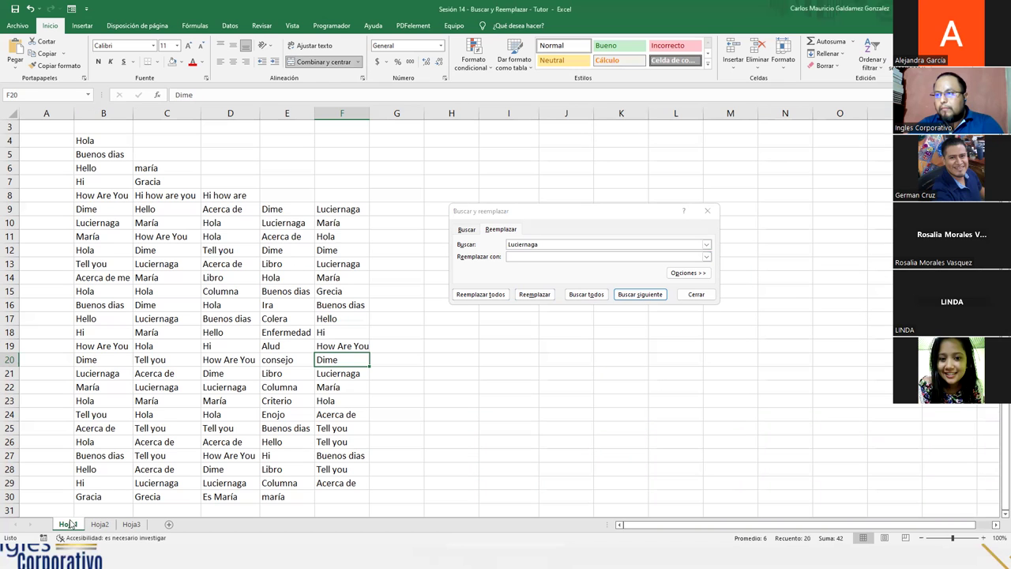
{"action": "left_click", "coordinate": [526, 245]}
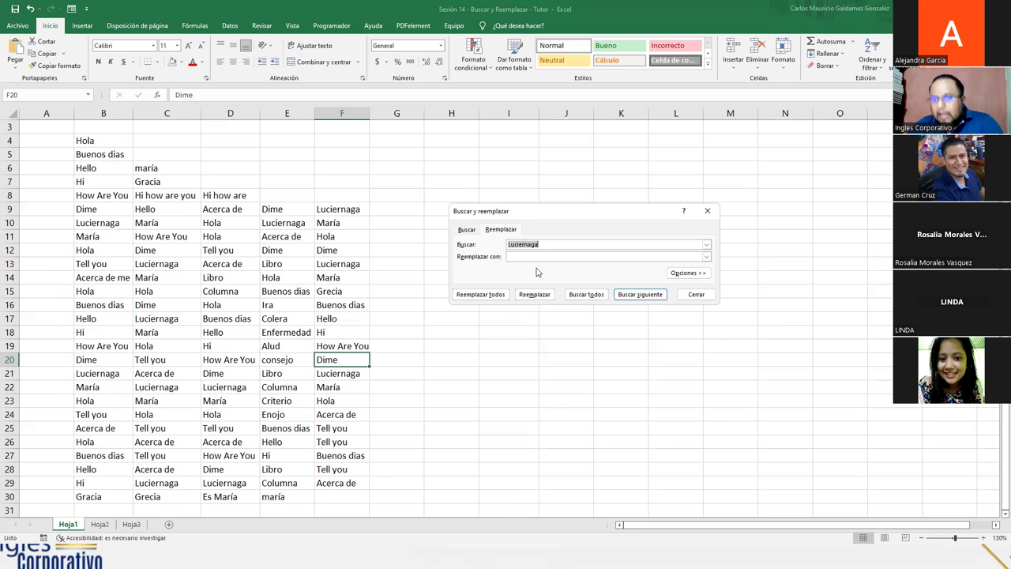
{"action": "type", "text": "How "}
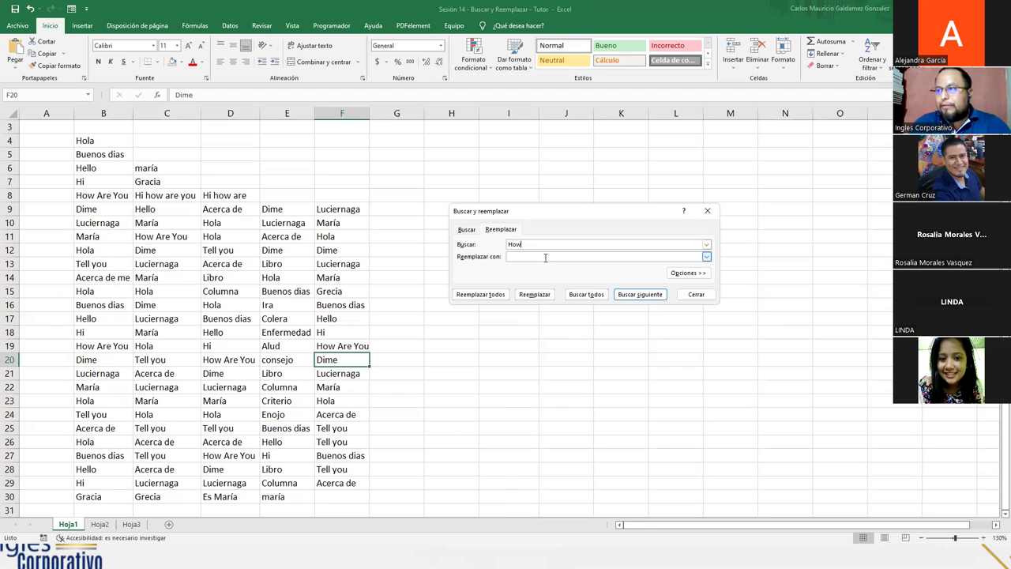
{"action": "type", "text": "a"}
{"action": "key", "text": "BackSpace"}
{"action": "type", "text": "Are You"}
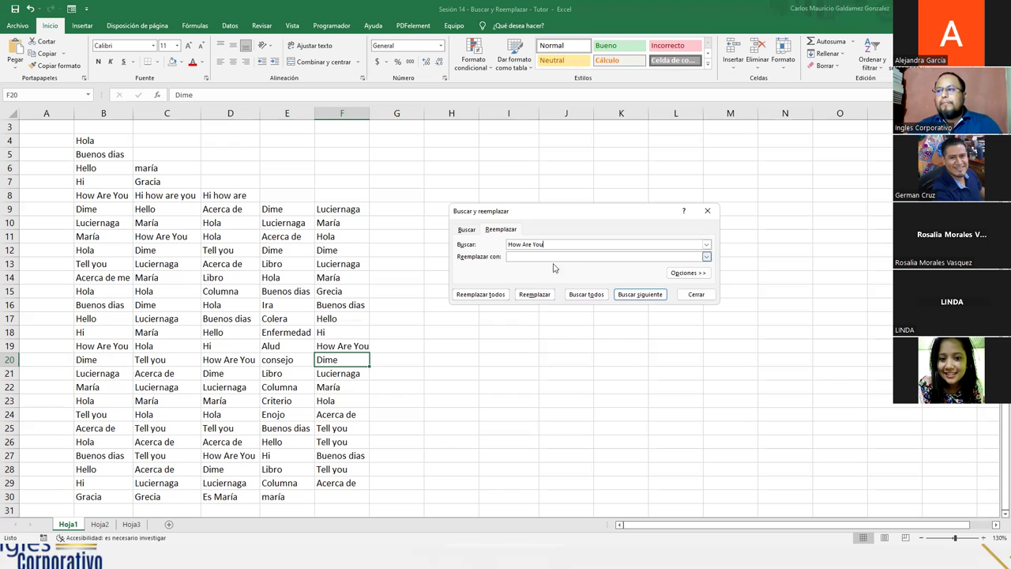
{"action": "left_click", "coordinate": [520, 258]}
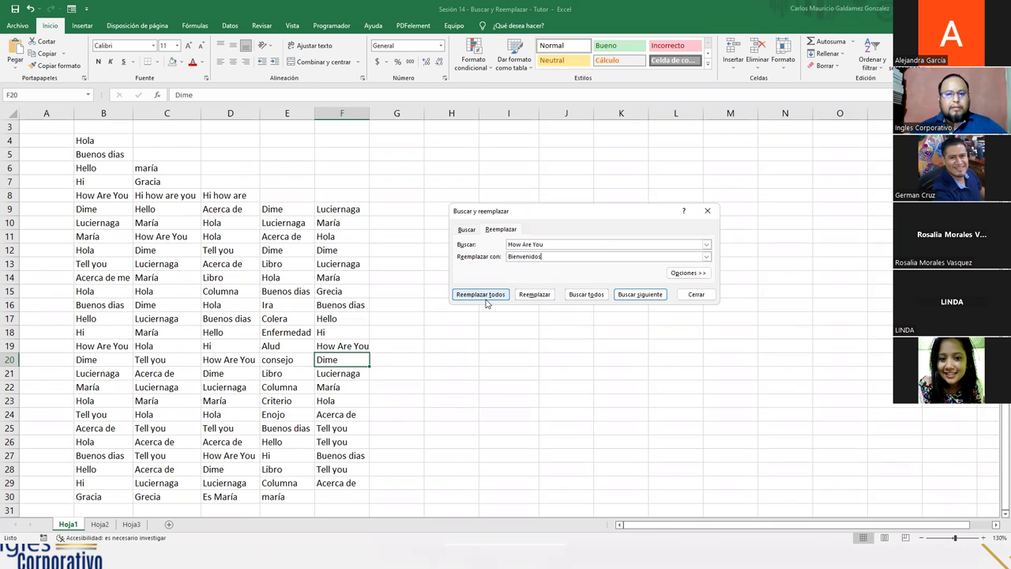
List all cells containing "How Are You" and enlarge the dialog to show the whole results list.
{"action": "left_click", "coordinate": [577, 295]}
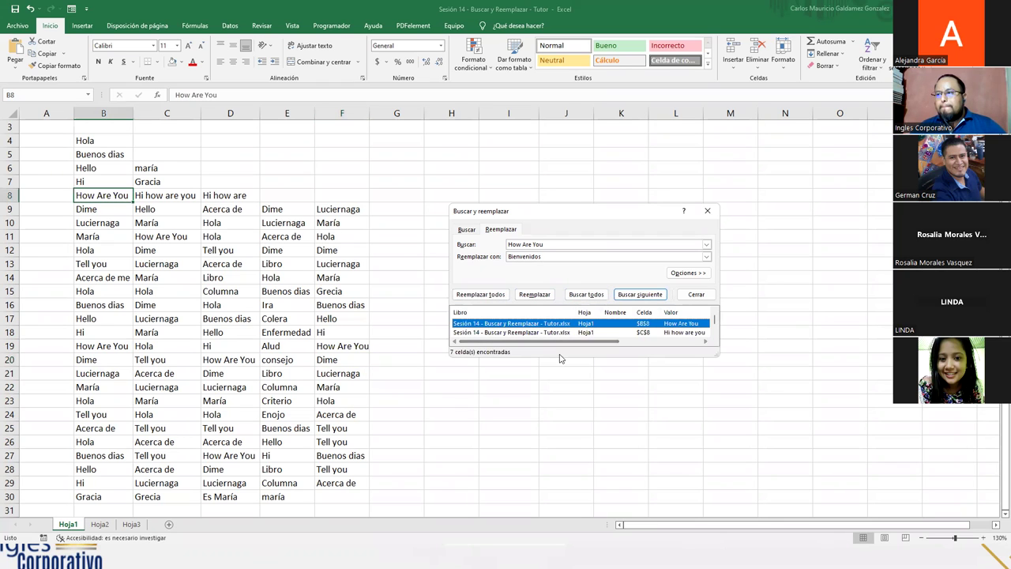
{"action": "left_click_drag", "start_coordinate": [559, 358], "coordinate": [560, 425]}
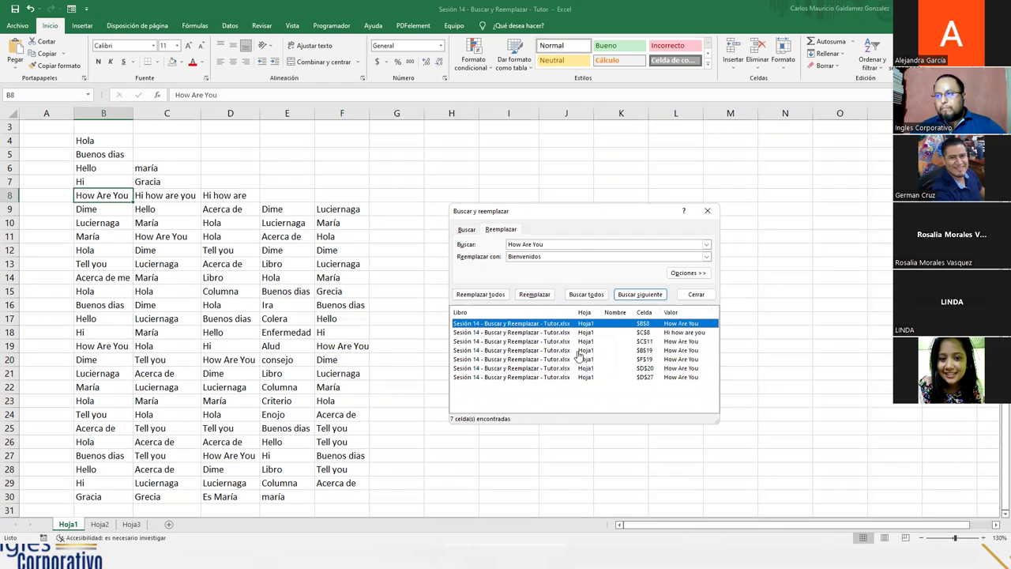
{"action": "left_click", "coordinate": [512, 230]}
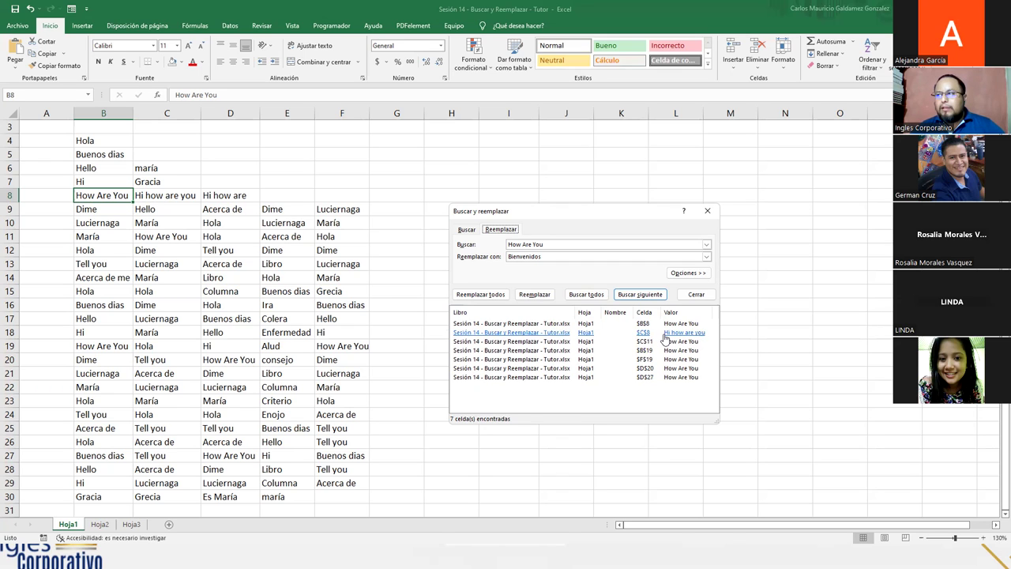
Expand the search options, require a match with the entire cell contents and list all "How Are You" cells.
{"action": "left_click", "coordinate": [685, 273]}
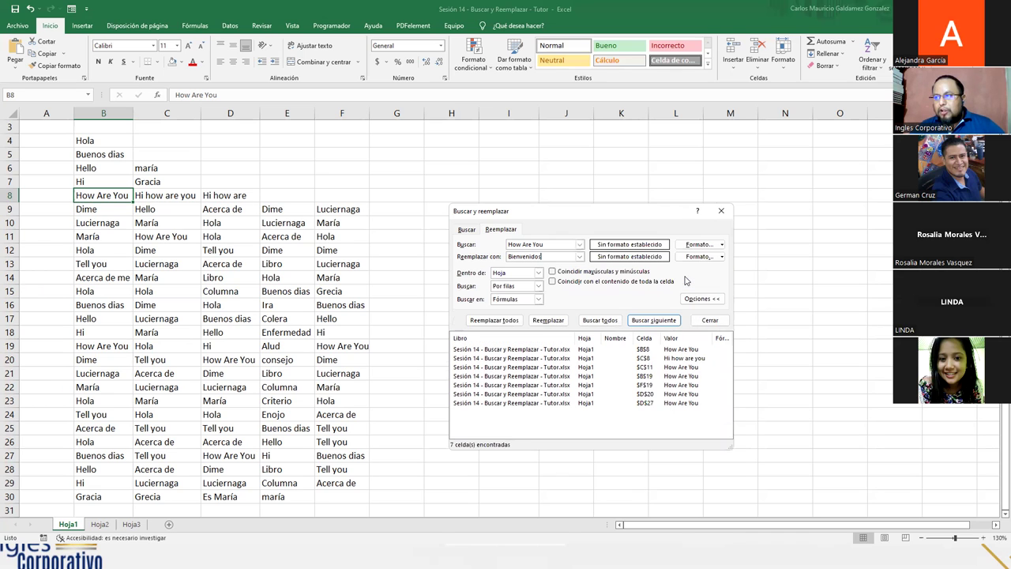
{"action": "left_click", "coordinate": [552, 282]}
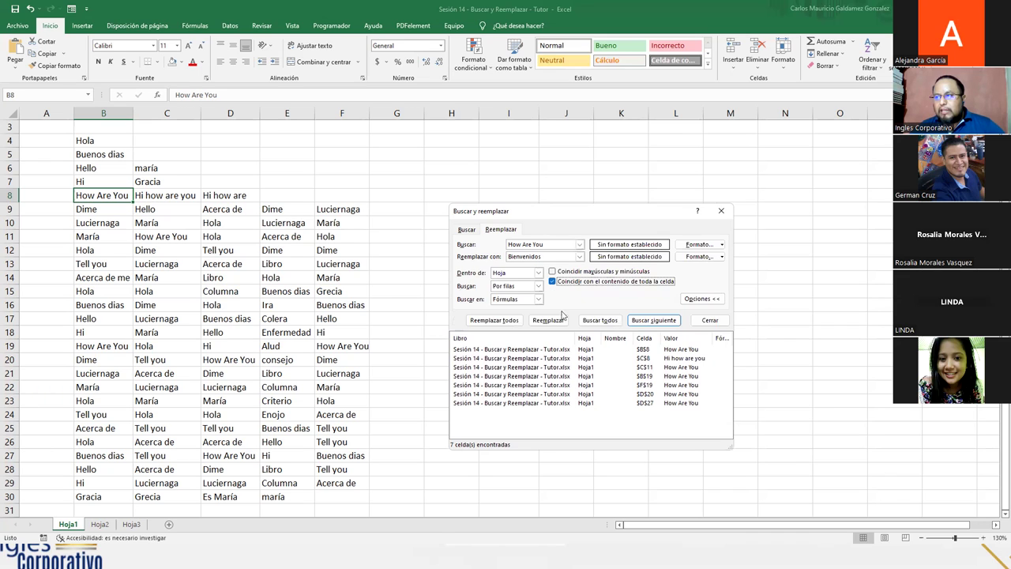
{"action": "left_click", "coordinate": [607, 322]}
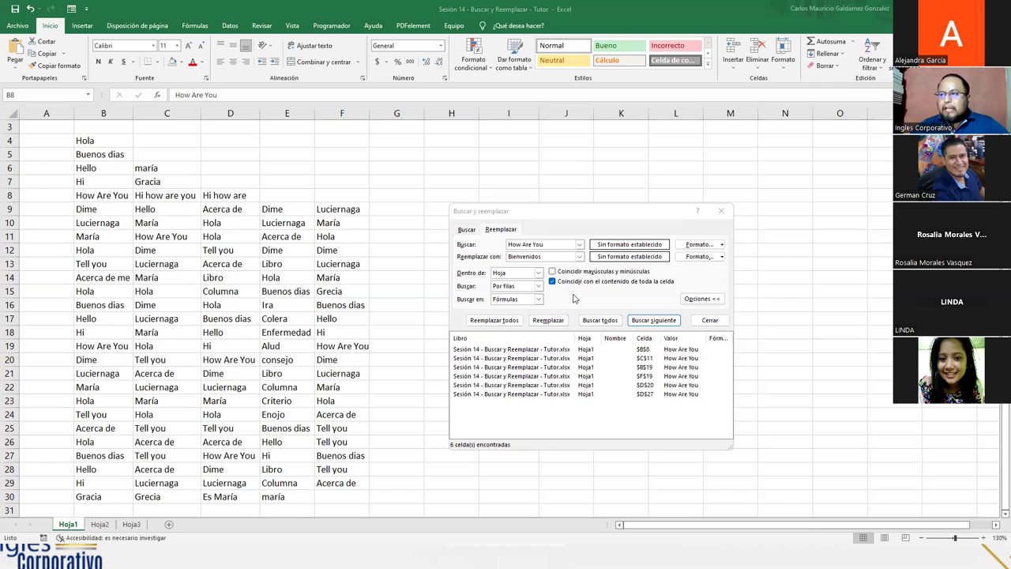
Turn off entire-cell matching, list all "How Are You" occurrences and go to the match in C8.
{"action": "left_click", "coordinate": [549, 244]}
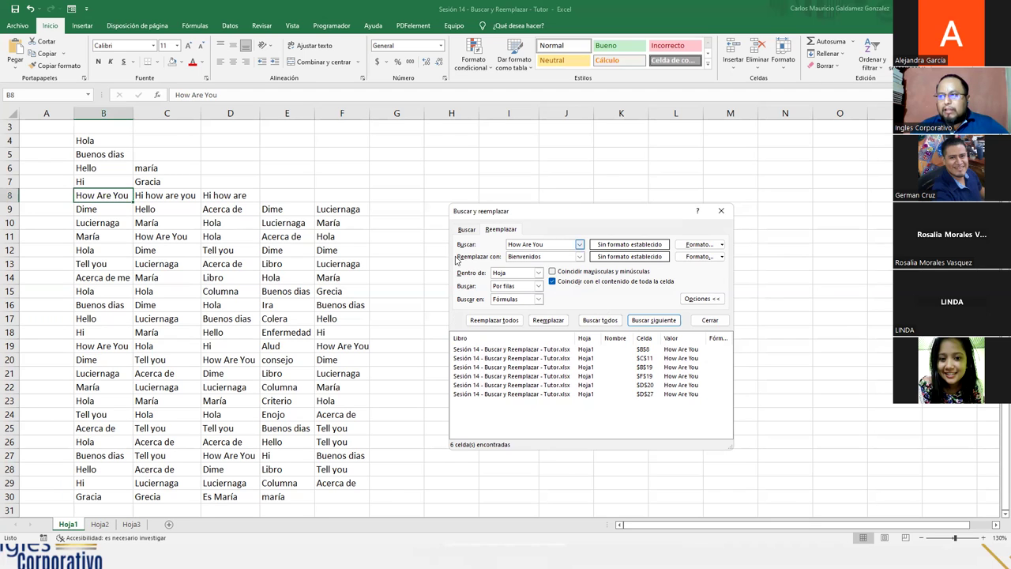
{"action": "left_click_drag", "start_coordinate": [549, 244], "coordinate": [487, 246]}
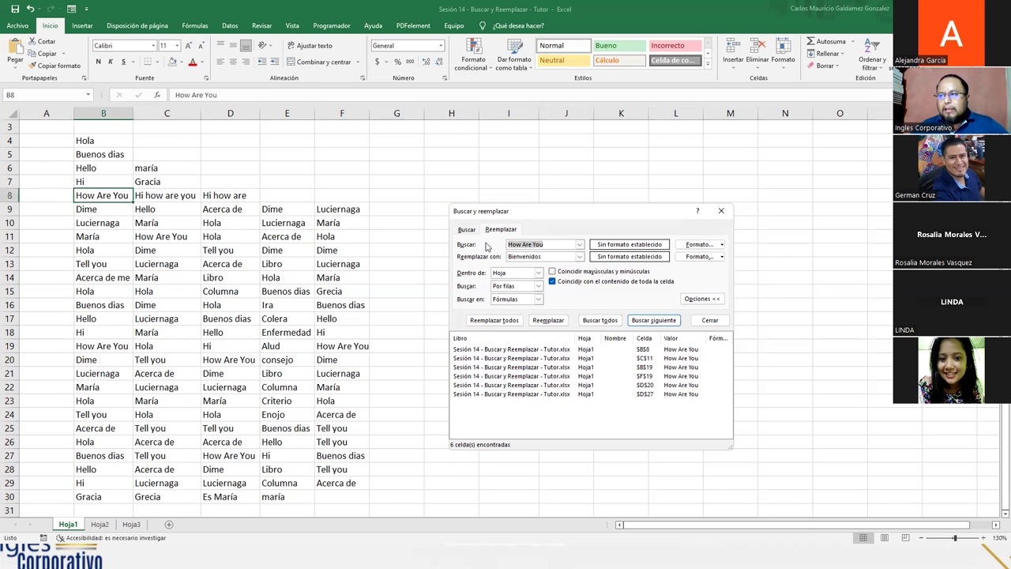
{"action": "left_click", "coordinate": [569, 282]}
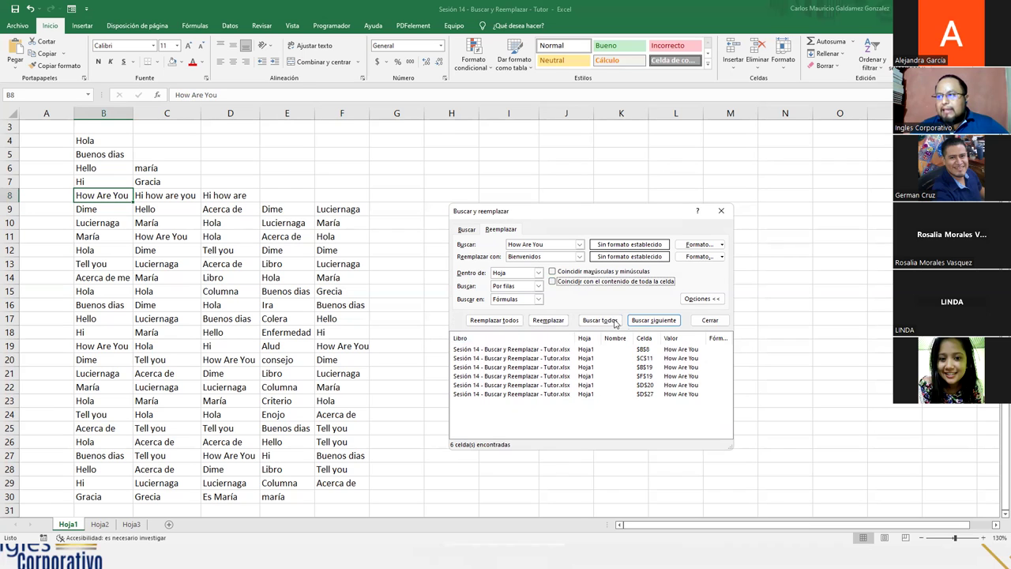
{"action": "left_click", "coordinate": [600, 320]}
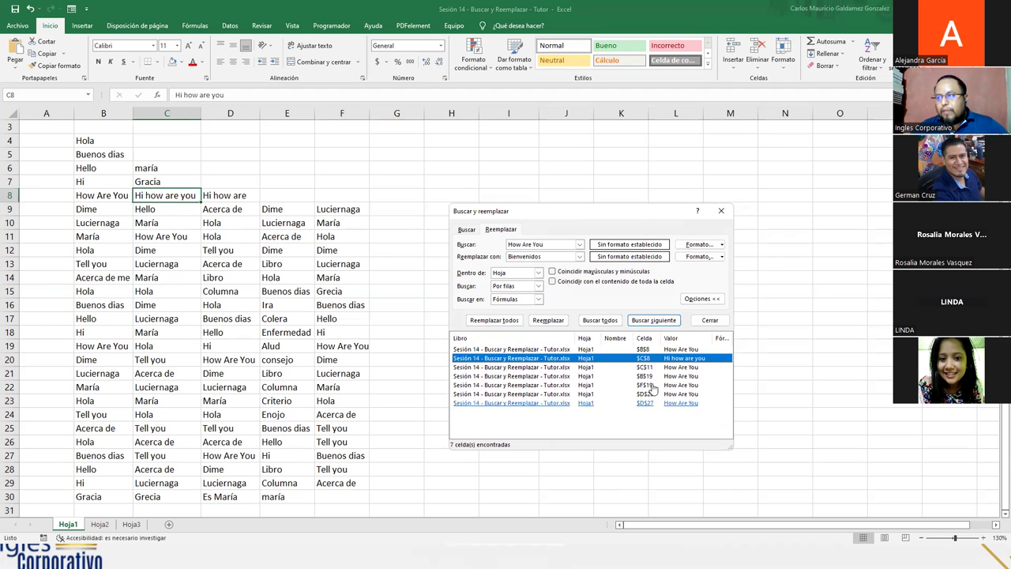
List the "How Are You" cells with entire-cell matching on again and go to D27, D20, F19, B8 and C11.
{"action": "left_click", "coordinate": [552, 281]}
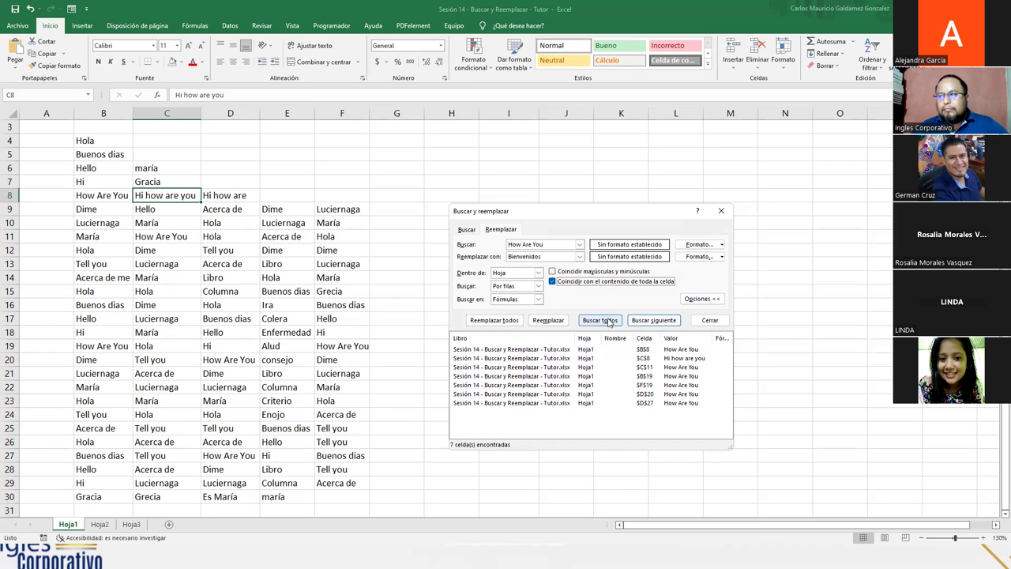
{"action": "left_click", "coordinate": [600, 320]}
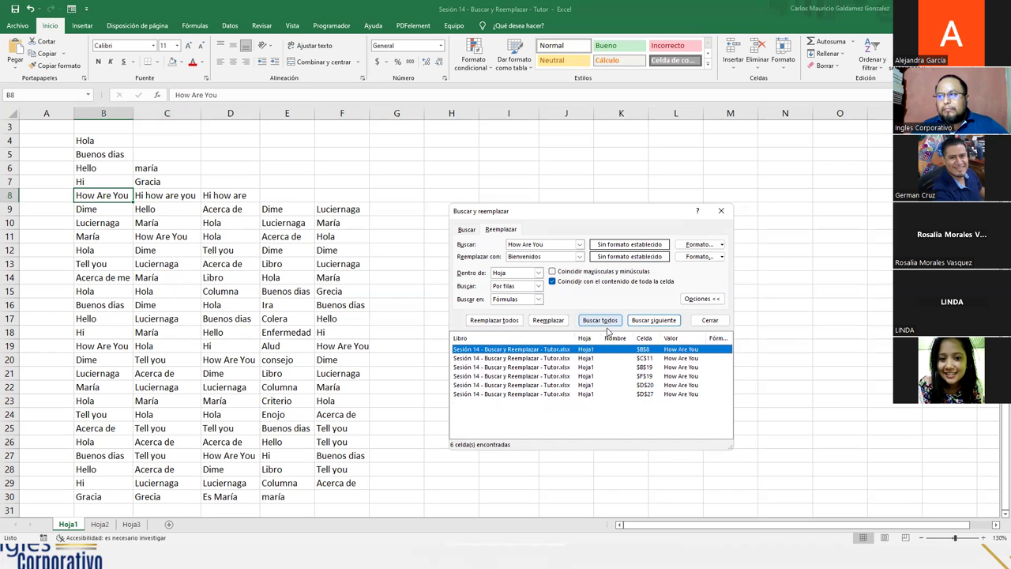
{"action": "left_click", "coordinate": [675, 393]}
{"action": "left_click", "coordinate": [679, 384]}
{"action": "left_click", "coordinate": [679, 376]}
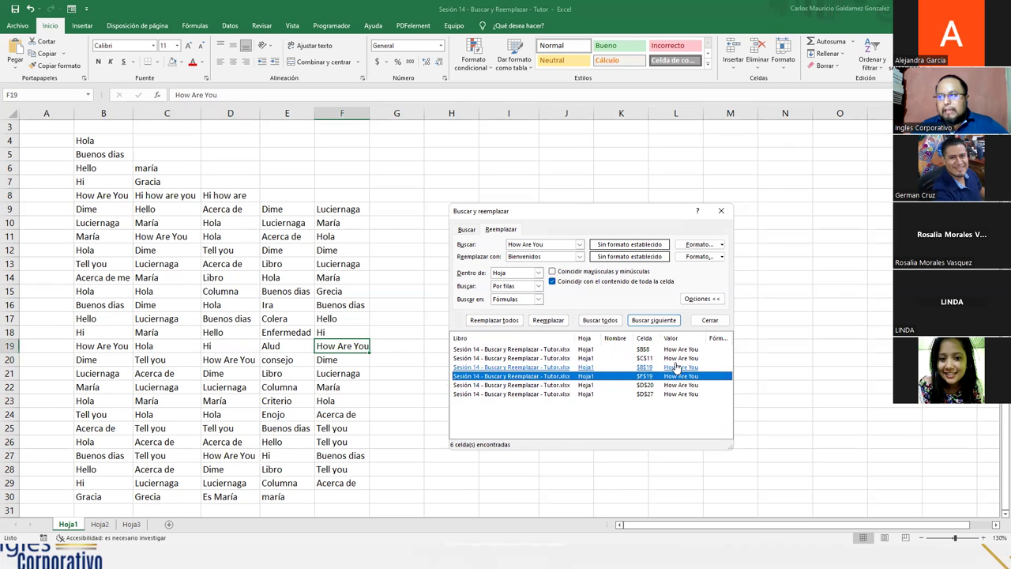
{"action": "left_click", "coordinate": [679, 349]}
{"action": "left_click", "coordinate": [680, 358]}
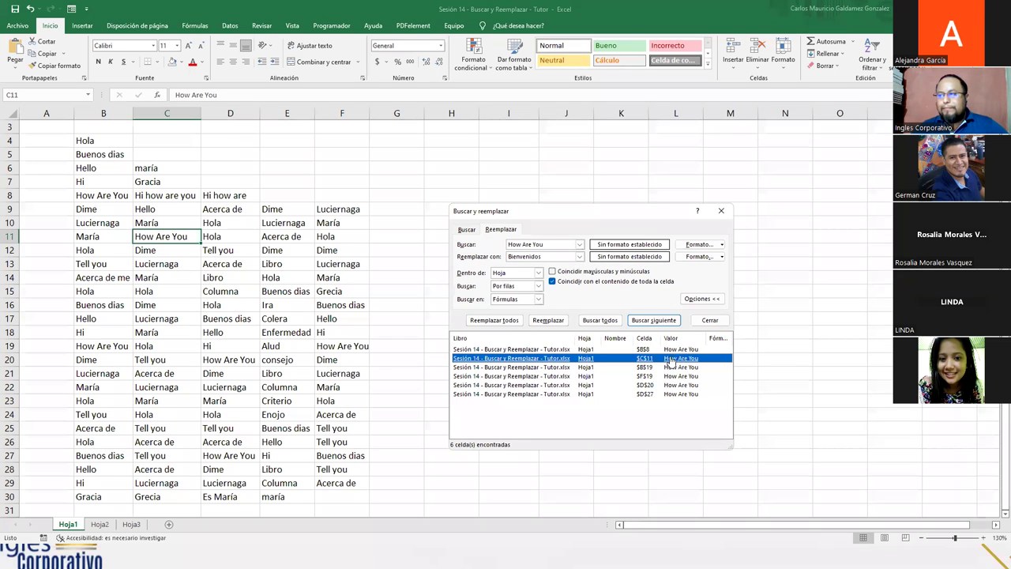
{"action": "left_click", "coordinate": [603, 417]}
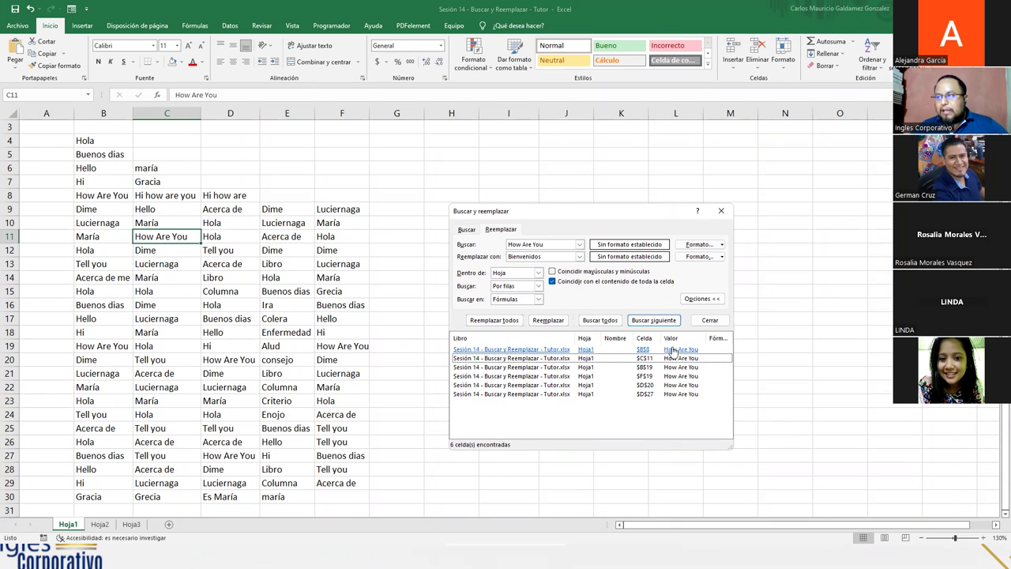
Replace all "How Are You" cells with "Bienvenidos" and dismiss the message.
{"action": "left_click", "coordinate": [553, 256]}
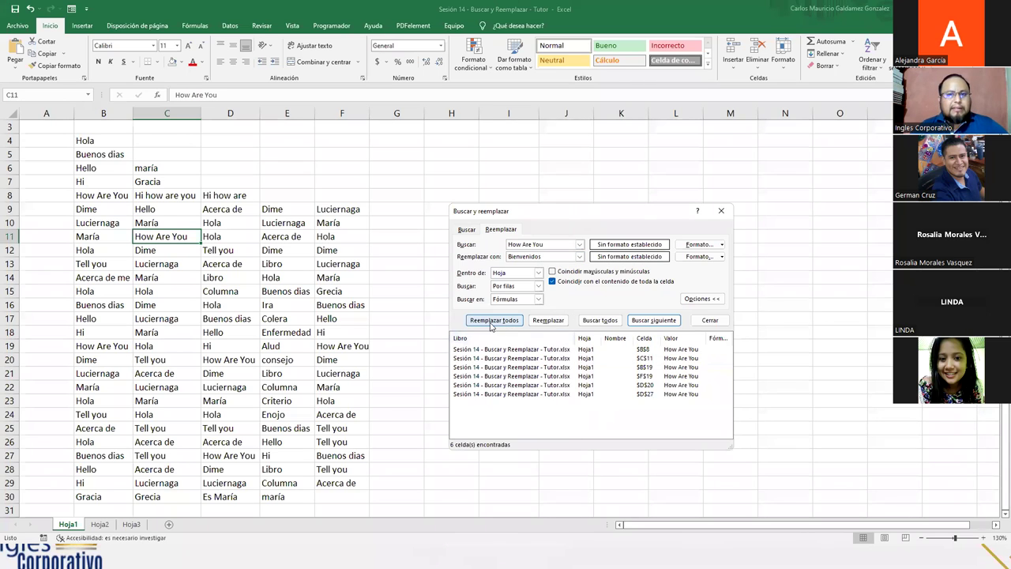
{"action": "left_click", "coordinate": [493, 320]}
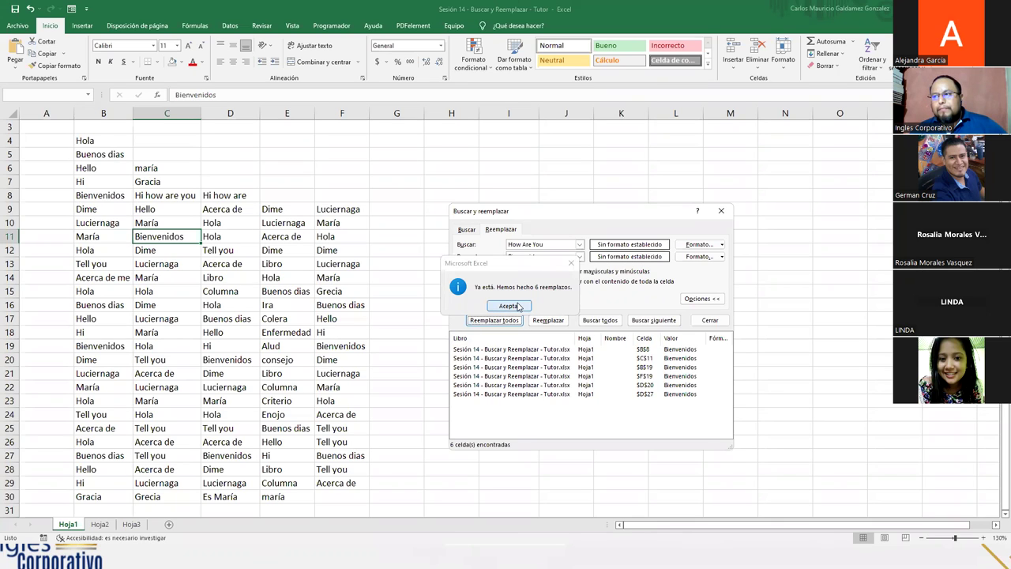
{"action": "left_click", "coordinate": [512, 308]}
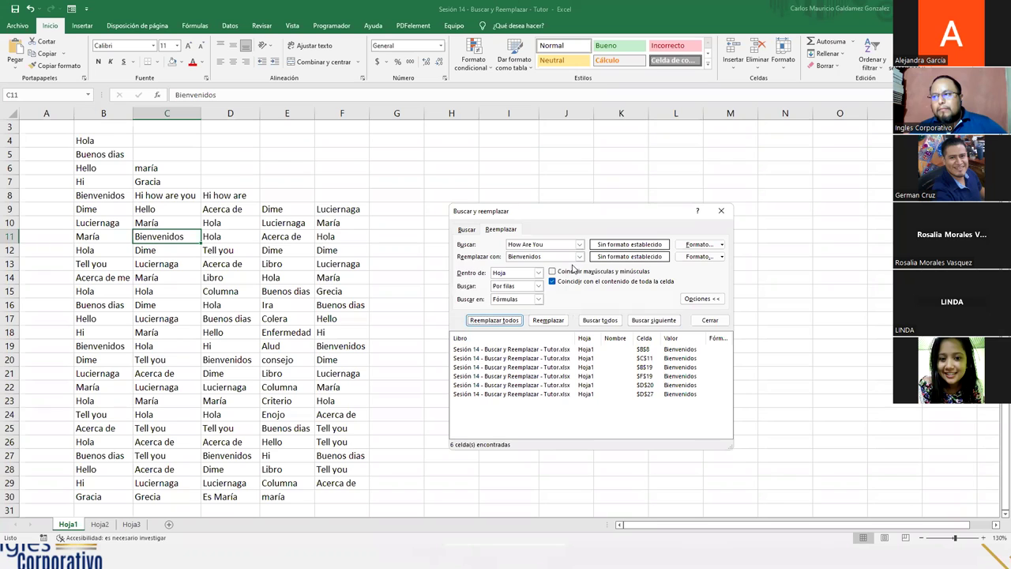
Search again for all occurrences of "How Are You", move the message lower and dismiss it.
{"action": "left_click", "coordinate": [606, 322]}
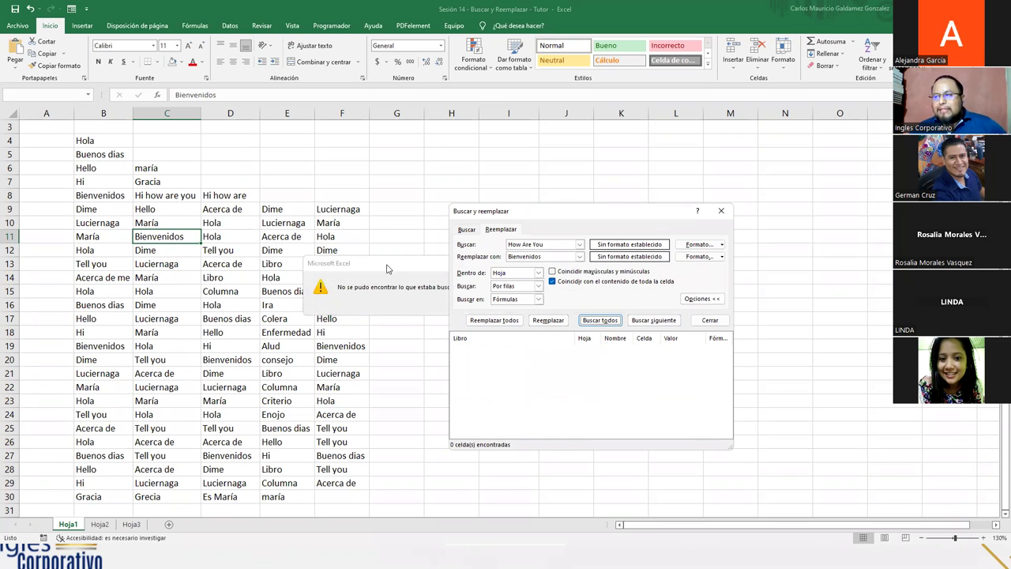
{"action": "left_click_drag", "start_coordinate": [387, 268], "coordinate": [457, 447]}
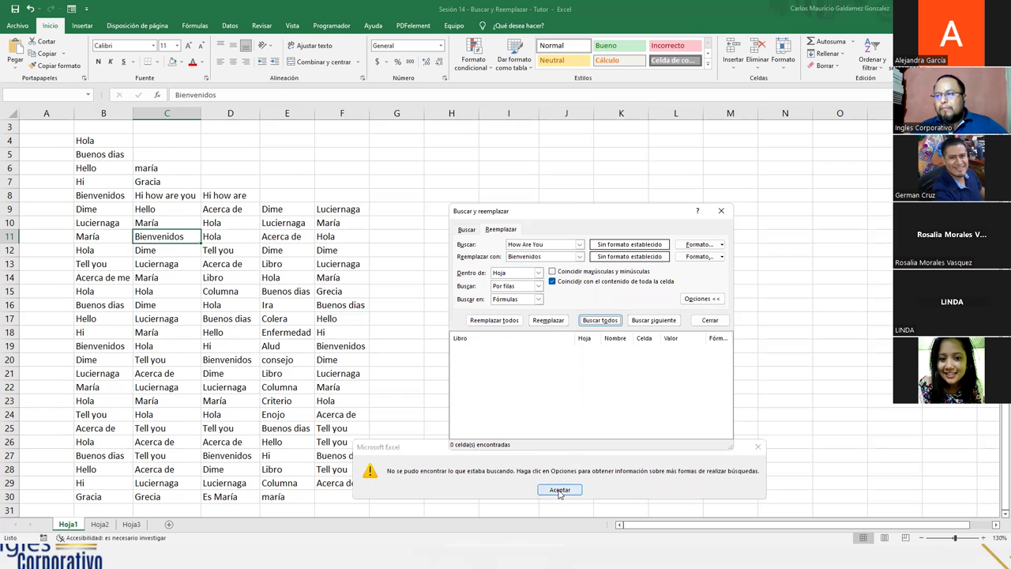
{"action": "left_click", "coordinate": [755, 447]}
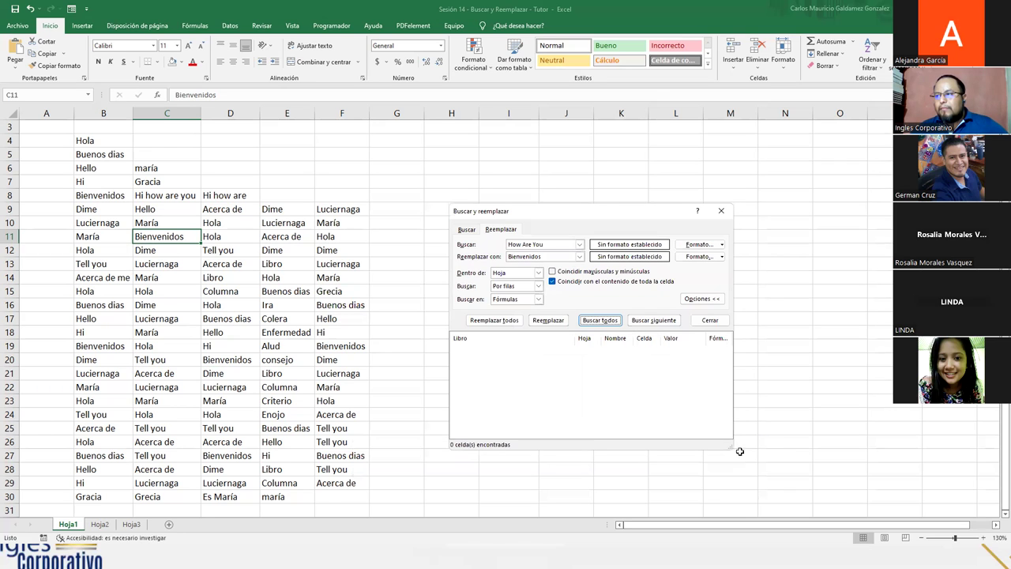
Copy the replacement text "Bienvenidos" into the search term and list all its occurrences.
{"action": "double_click", "coordinate": [579, 257]}
{"action": "right_click", "coordinate": [514, 258]}
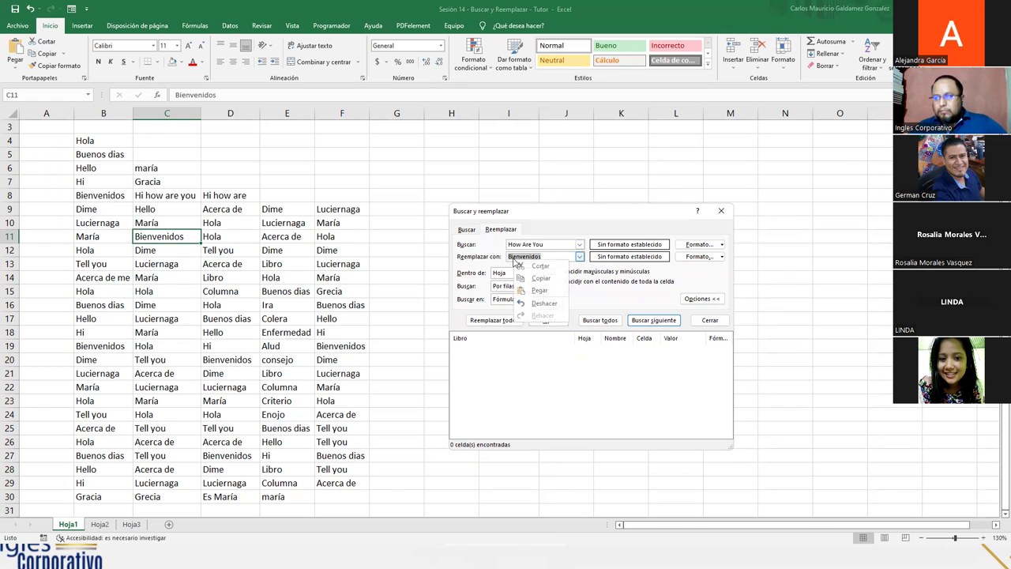
{"action": "left_click", "coordinate": [531, 278]}
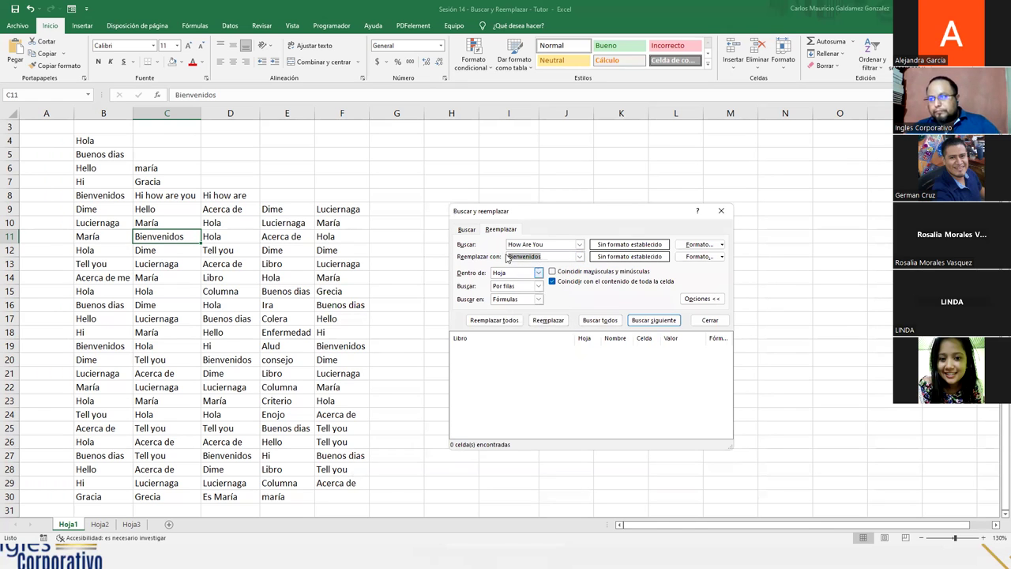
{"action": "left_click", "coordinate": [467, 230]}
{"action": "right_click", "coordinate": [533, 246]}
{"action": "left_click", "coordinate": [553, 278]}
{"action": "left_click", "coordinate": [607, 323]}
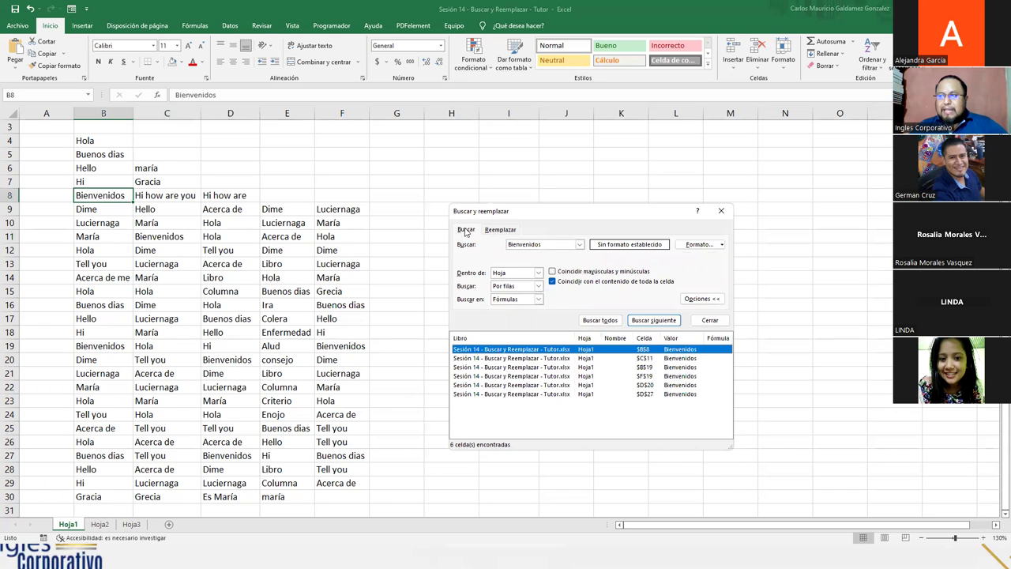
Collapse the search options, list the "Bienvenidos" cells again and step through the matches one by one back to B8.
{"action": "left_click", "coordinate": [701, 298]}
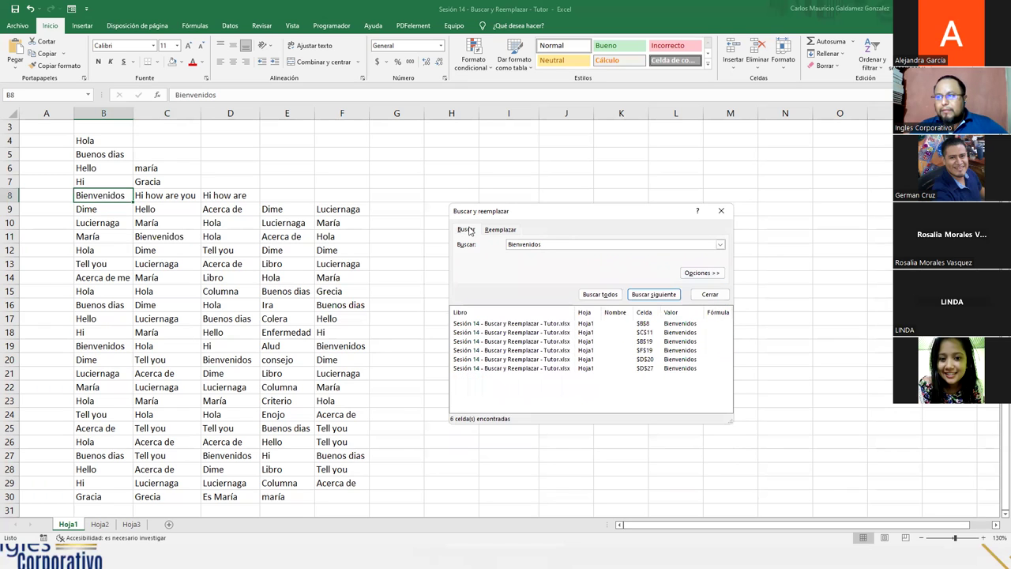
{"action": "left_click", "coordinate": [589, 297]}
{"action": "left_click", "coordinate": [647, 295]}
{"action": "left_click", "coordinate": [647, 296]}
{"action": "left_click", "coordinate": [647, 295]}
{"action": "left_click", "coordinate": [647, 296]}
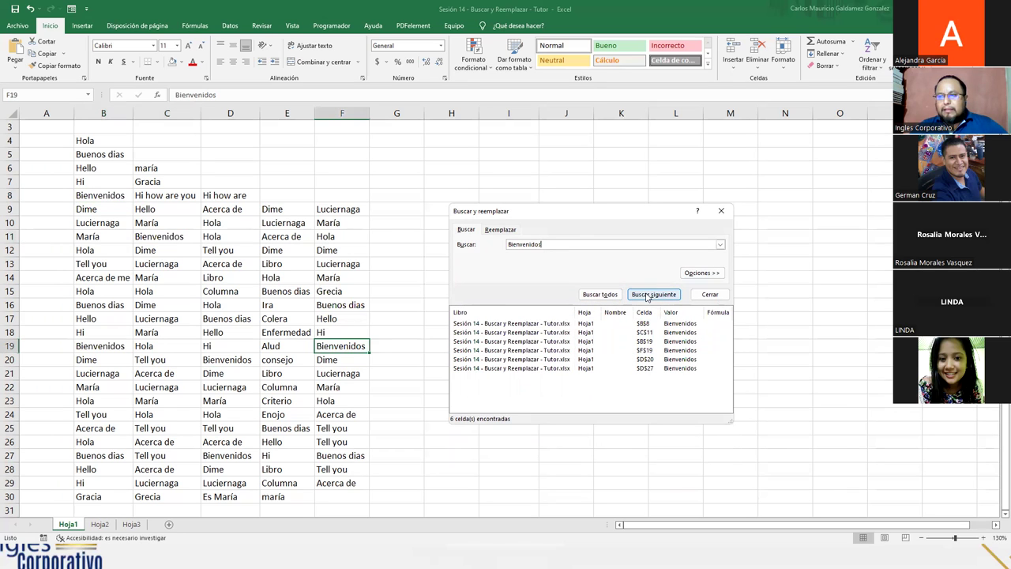
{"action": "left_click", "coordinate": [646, 295]}
{"action": "left_click", "coordinate": [647, 295]}
{"action": "left_click", "coordinate": [647, 295]}
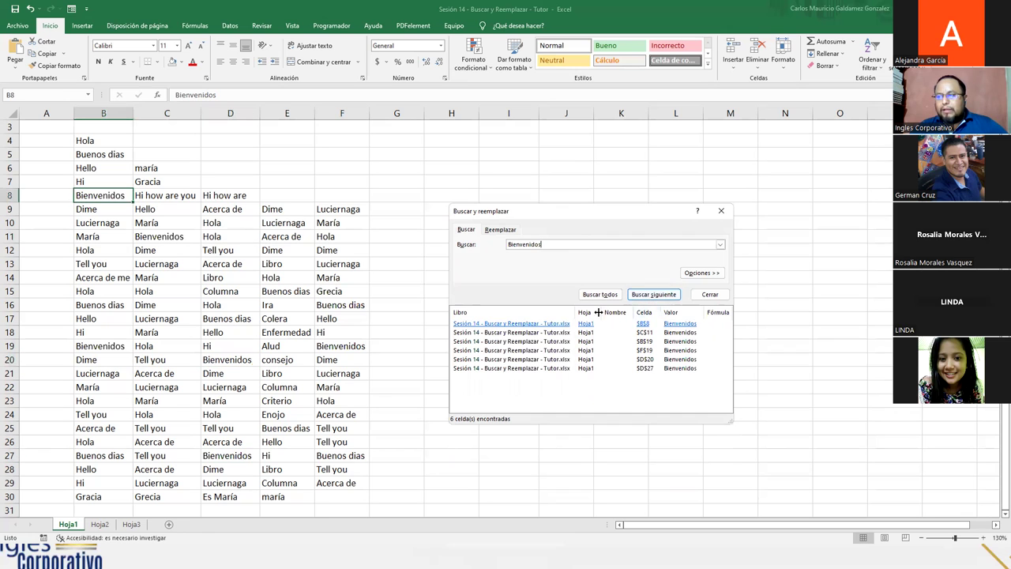
Return the dialog to replace mode, close it and go to the sheet Hoja3.
{"action": "left_click", "coordinate": [501, 229]}
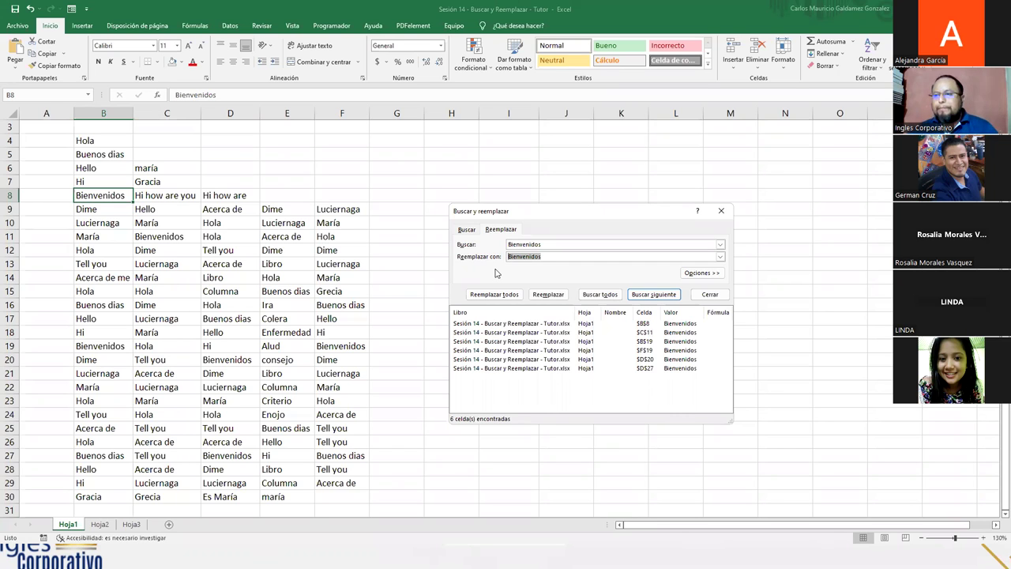
{"action": "left_click", "coordinate": [721, 210]}
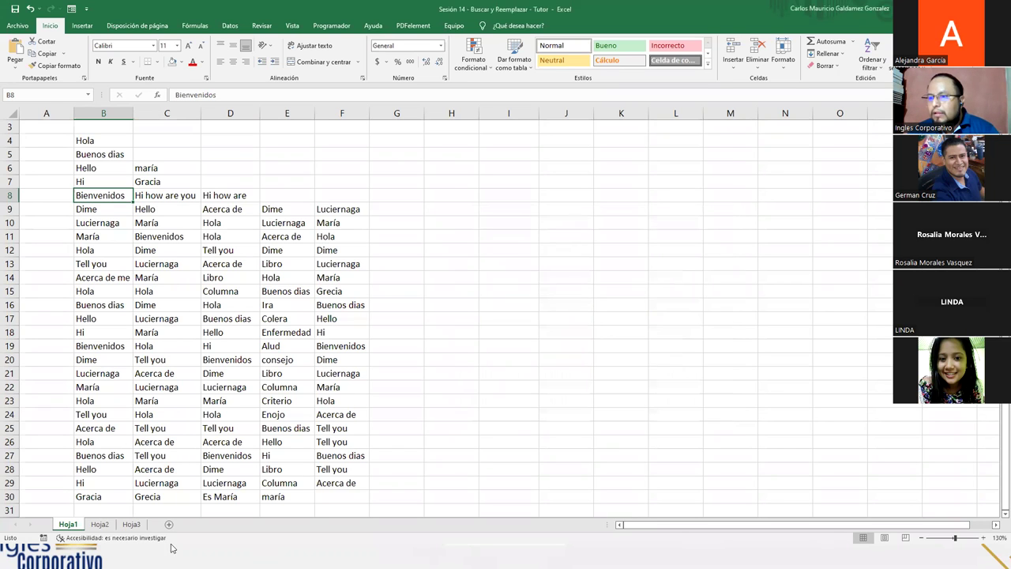
{"action": "left_click", "coordinate": [123, 525]}
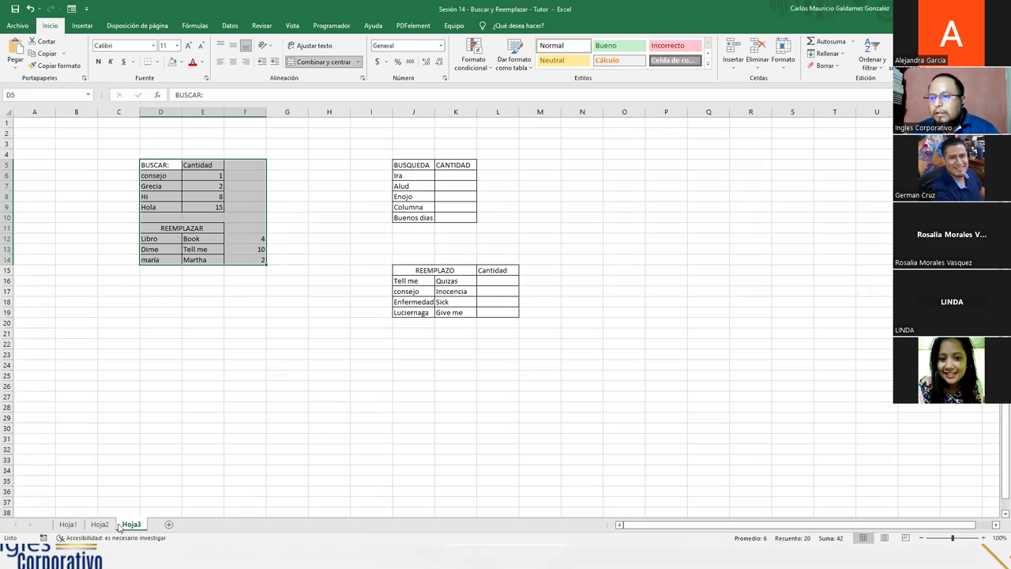
Go to the sheet Hoja1 and review the search words in the BUSCAR table together with their Cantidad cells.
{"action": "left_click", "coordinate": [68, 524]}
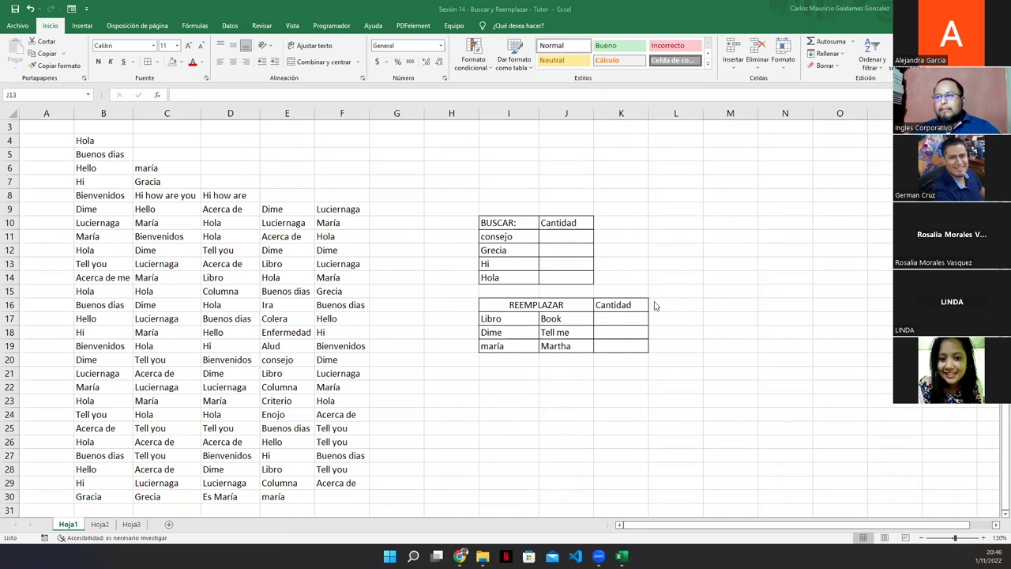
{"action": "left_click", "coordinate": [566, 263]}
{"action": "left_click_drag", "start_coordinate": [665, 391], "coordinate": [451, 195]}
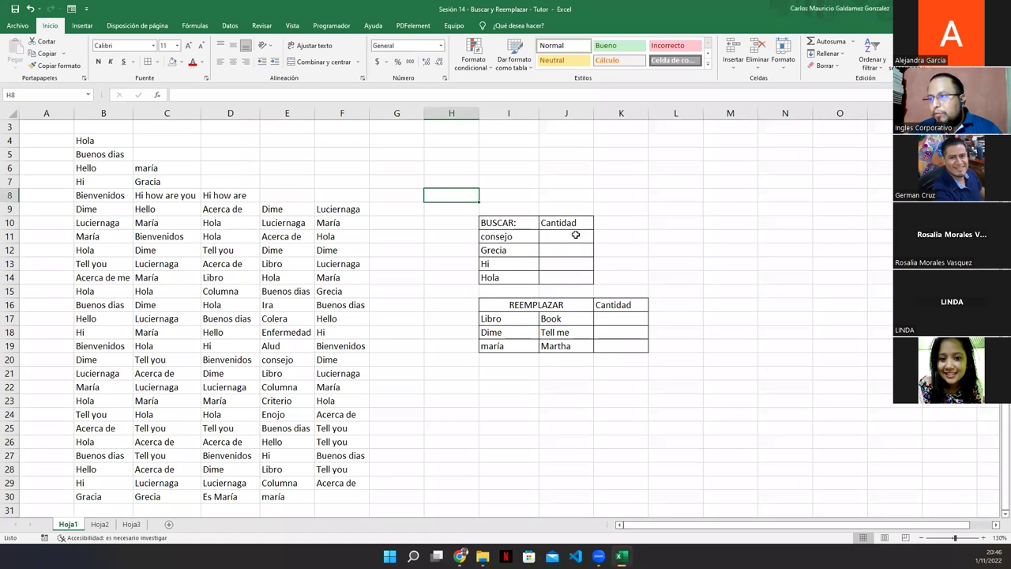
{"action": "left_click_drag", "start_coordinate": [504, 225], "coordinate": [572, 225]}
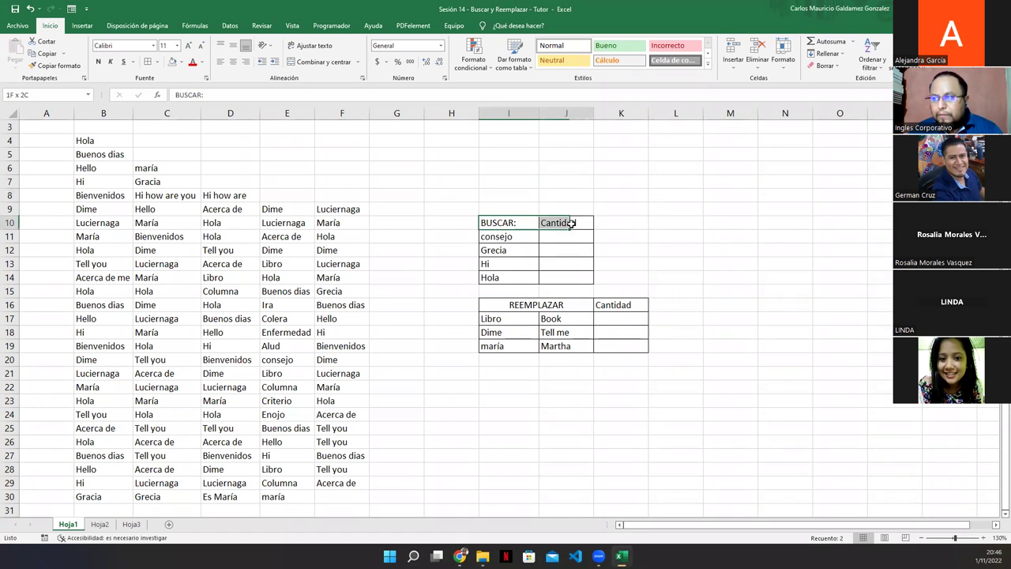
{"action": "left_click", "coordinate": [504, 237]}
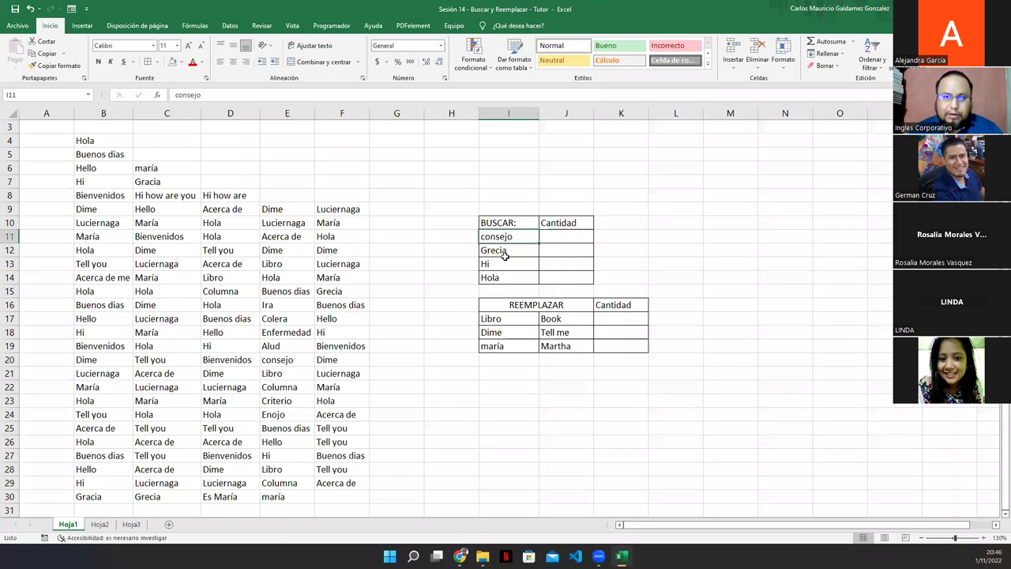
{"action": "left_click", "coordinate": [559, 237]}
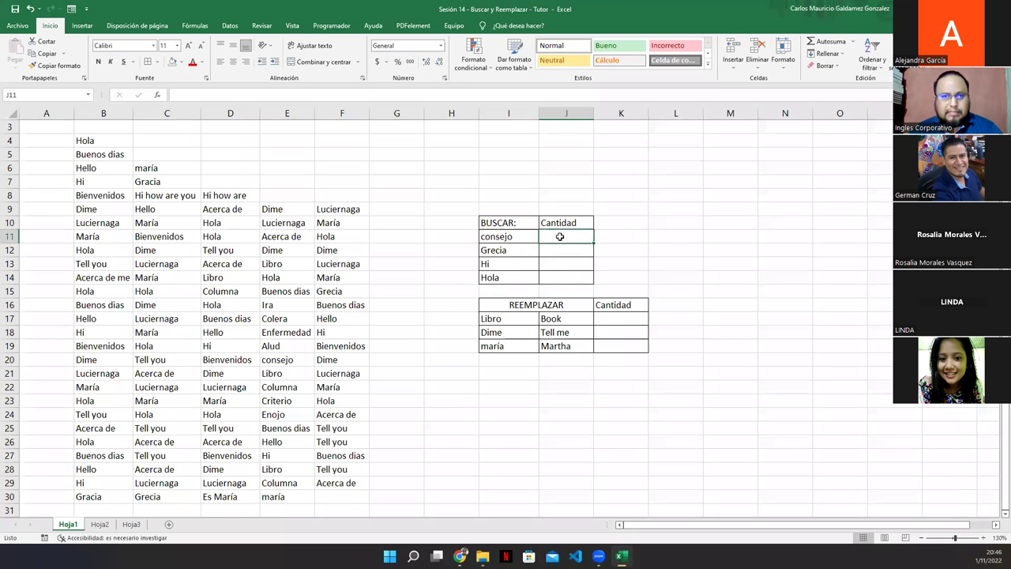
{"action": "left_click_drag", "start_coordinate": [510, 238], "coordinate": [506, 276]}
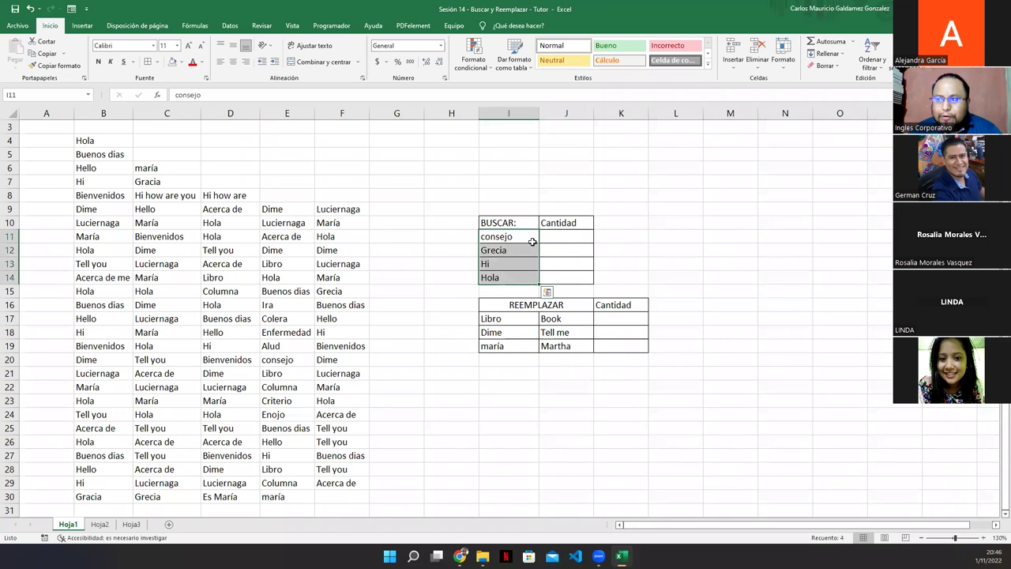
{"action": "left_click", "coordinate": [528, 237]}
{"action": "left_click", "coordinate": [573, 236]}
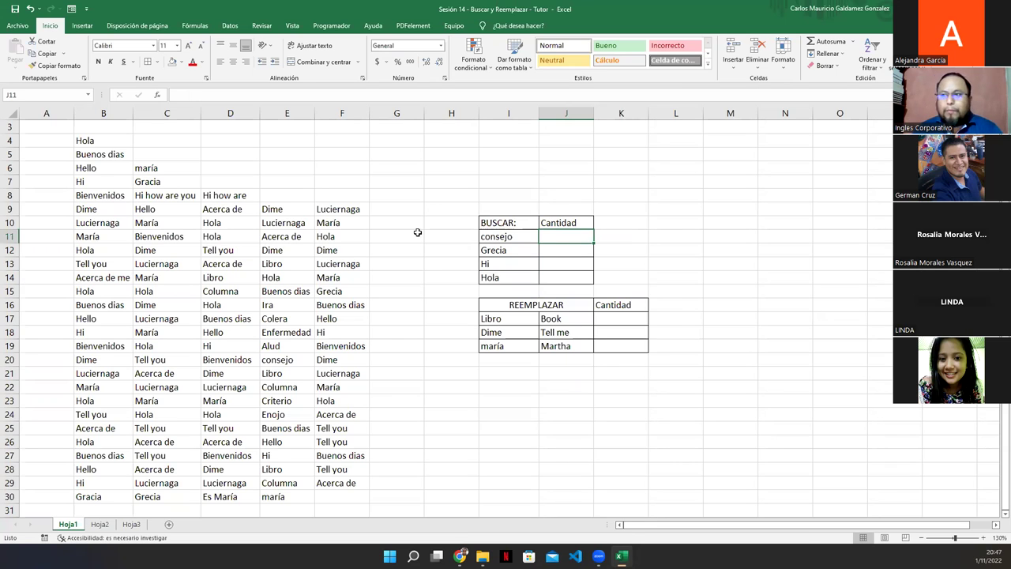
Select the word list B4:F30 and the wider block B4:L30 to examine the search area, ending on the word consejo.
{"action": "left_click_drag", "start_coordinate": [80, 140], "coordinate": [332, 496]}
{"action": "left_click", "coordinate": [196, 195]}
{"action": "left_click_drag", "start_coordinate": [93, 141], "coordinate": [651, 482]}
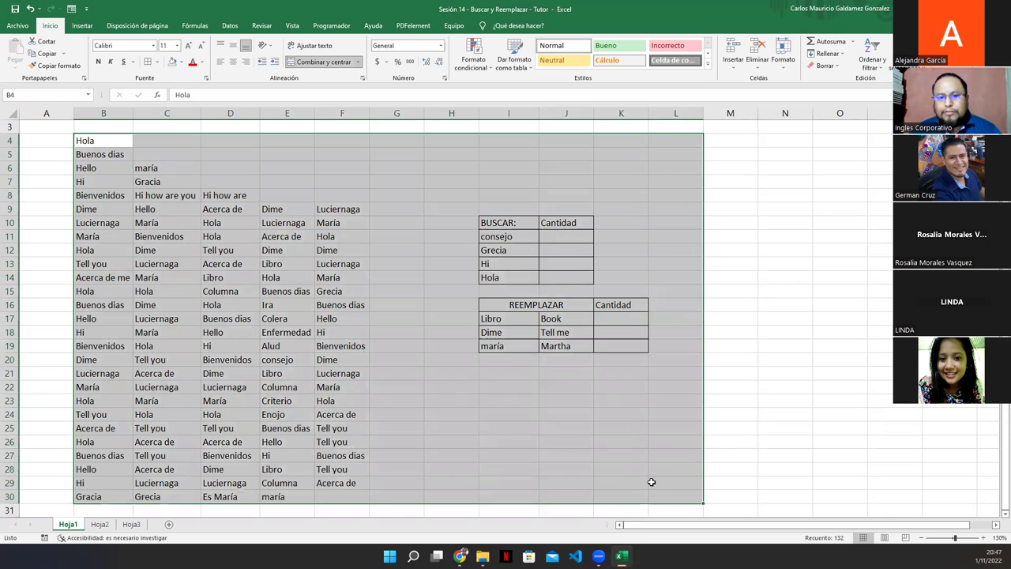
{"action": "left_click", "coordinate": [565, 343]}
{"action": "left_click", "coordinate": [557, 237]}
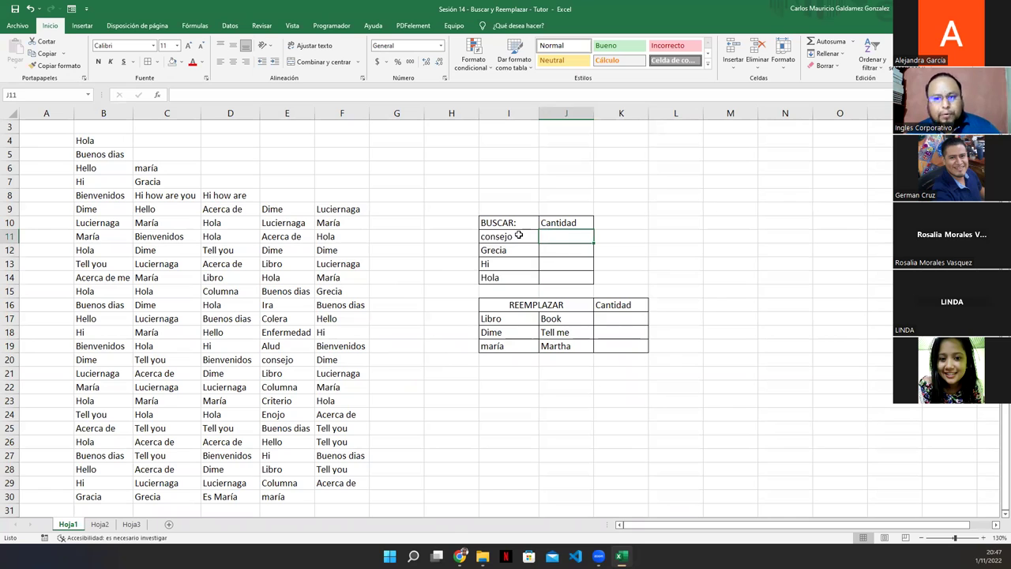
{"action": "left_click", "coordinate": [518, 235]}
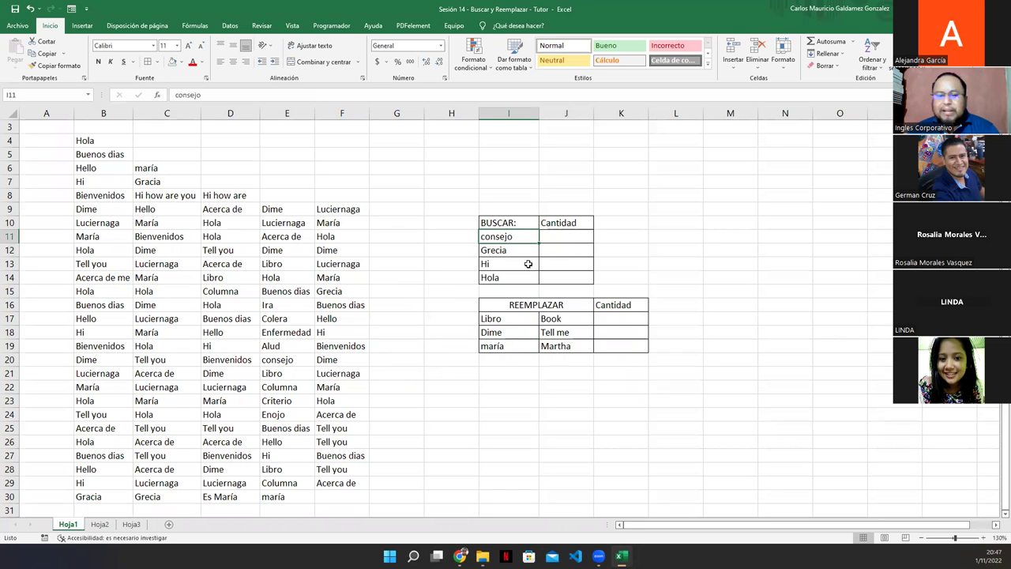
Enter sample counts of 6 for consejo and 9 for Grecia in the BUSCAR table, and clear both cells.
{"action": "left_click", "coordinate": [564, 240]}
{"action": "type", "text": "6"}
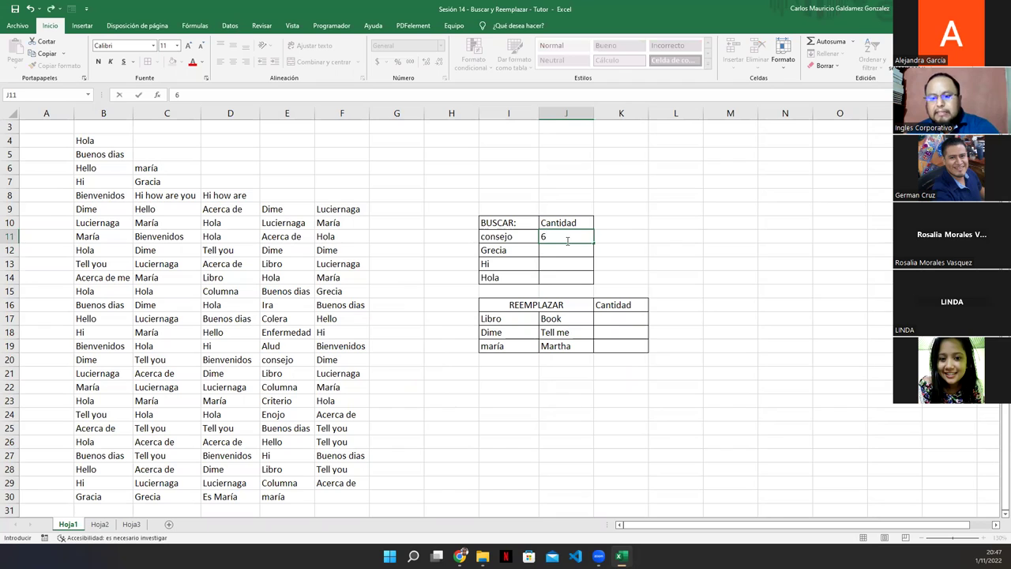
{"action": "key", "text": "Return"}
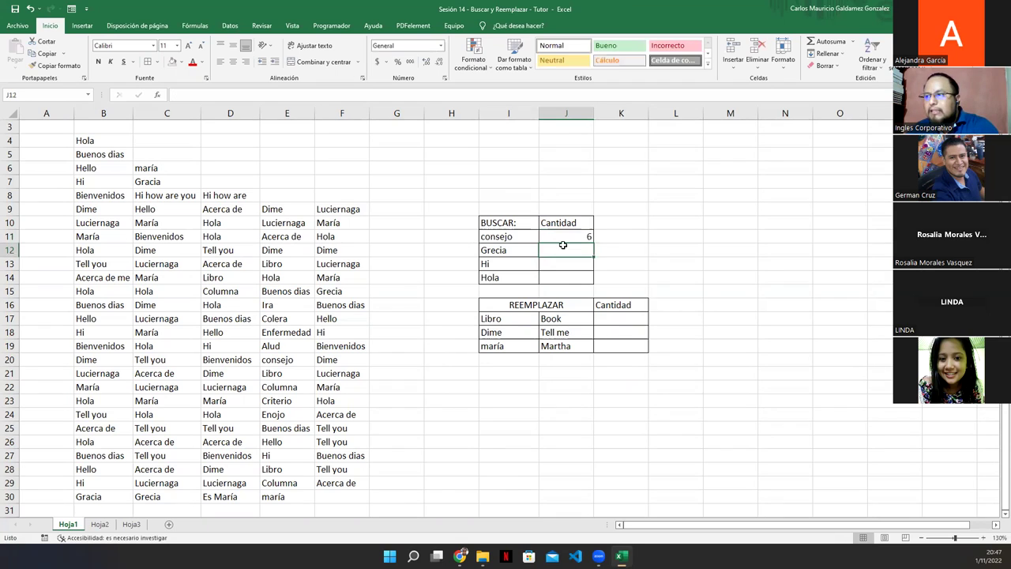
{"action": "left_click", "coordinate": [499, 253]}
{"action": "left_click", "coordinate": [580, 250]}
{"action": "type", "text": "9"}
{"action": "key", "text": "Return"}
{"action": "left_click_drag", "start_coordinate": [574, 237], "coordinate": [574, 250]}
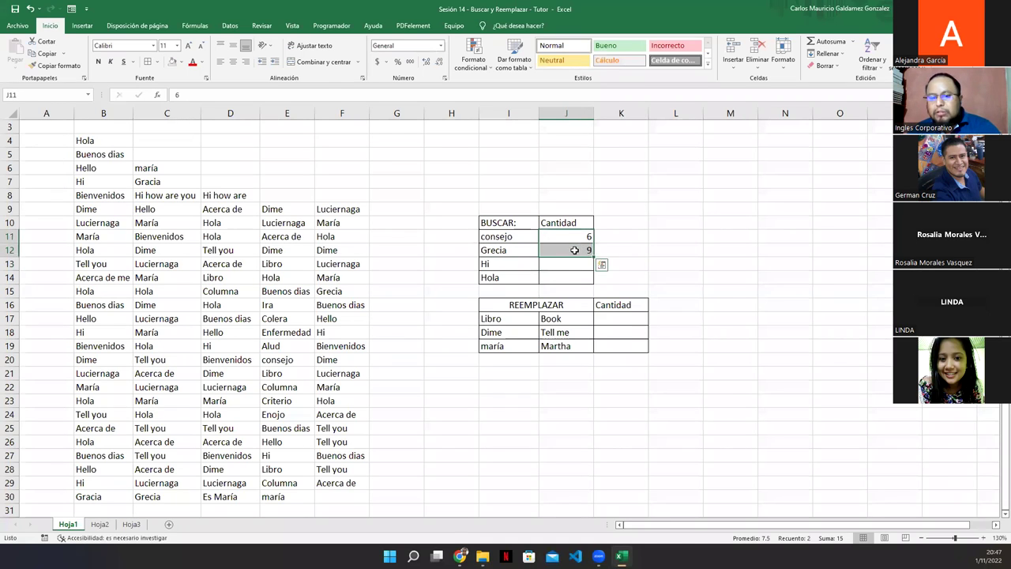
{"action": "key", "text": "Delete"}
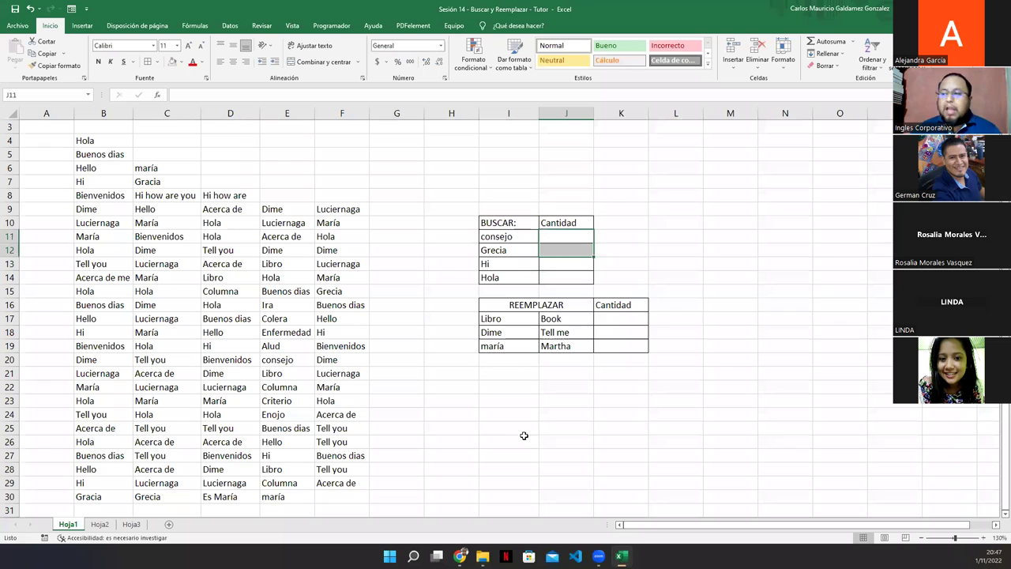
Examine the REEMPLAZAR table's first row, replacing Libro with Book, and its Cantidad cell.
{"action": "left_click", "coordinate": [524, 305]}
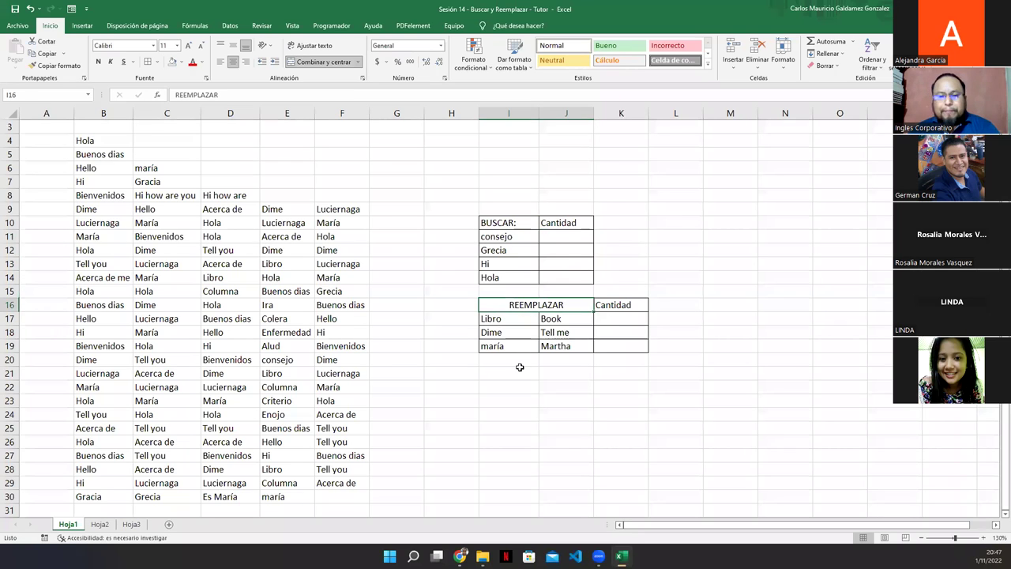
{"action": "left_click", "coordinate": [509, 322]}
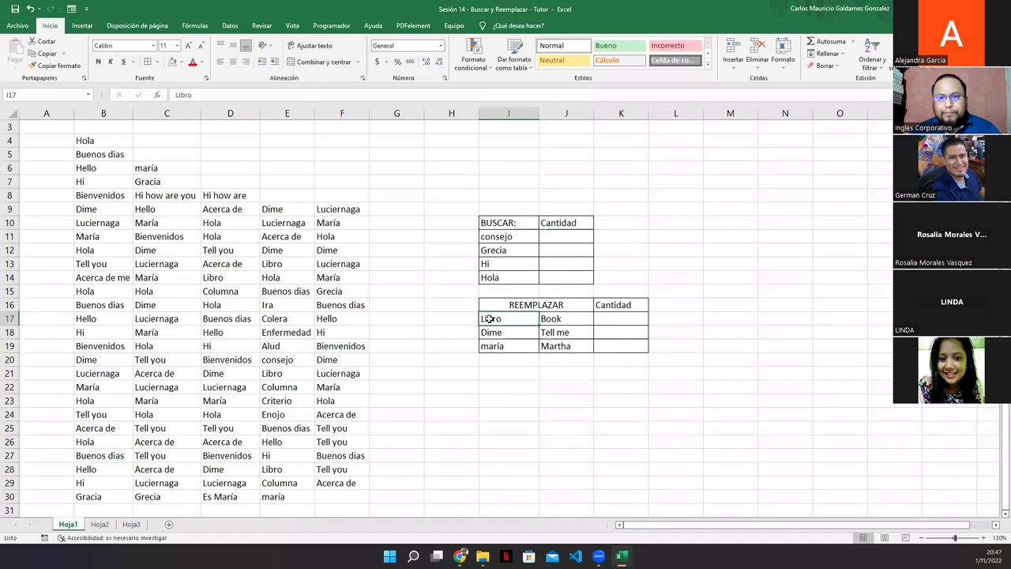
{"action": "left_click", "coordinate": [617, 318]}
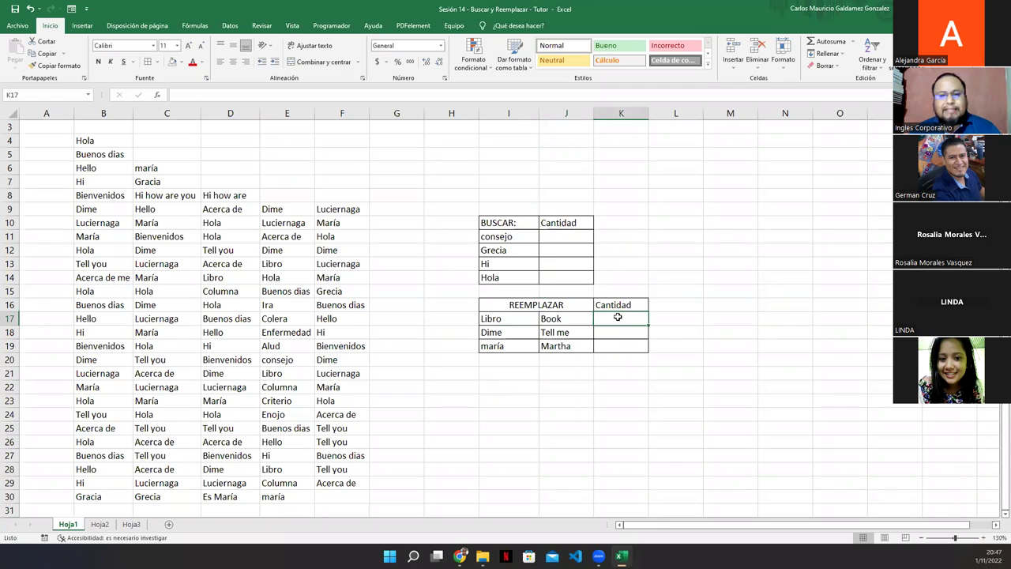
{"action": "left_click", "coordinate": [514, 318]}
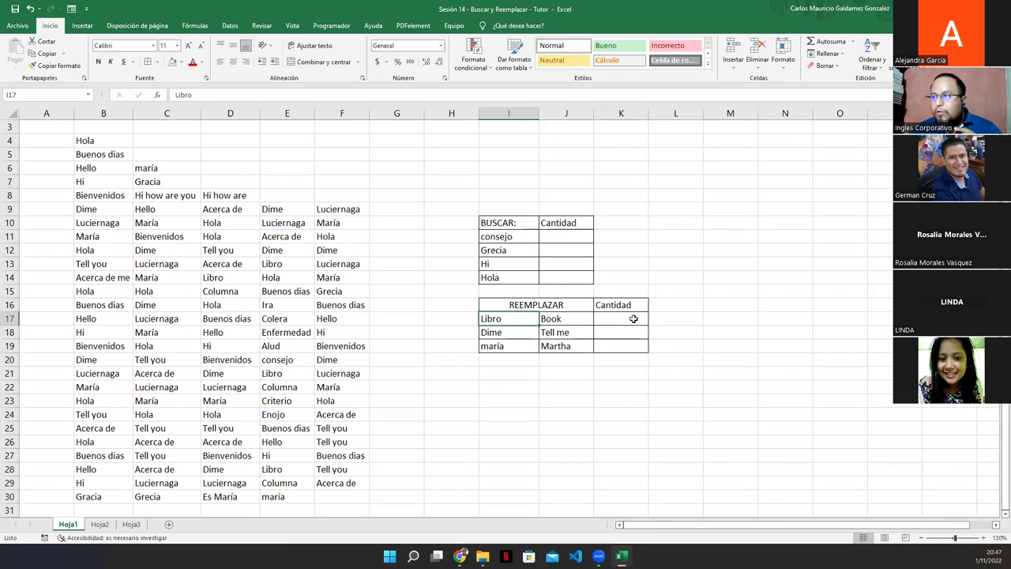
{"action": "left_click", "coordinate": [634, 318]}
{"action": "left_click", "coordinate": [558, 318]}
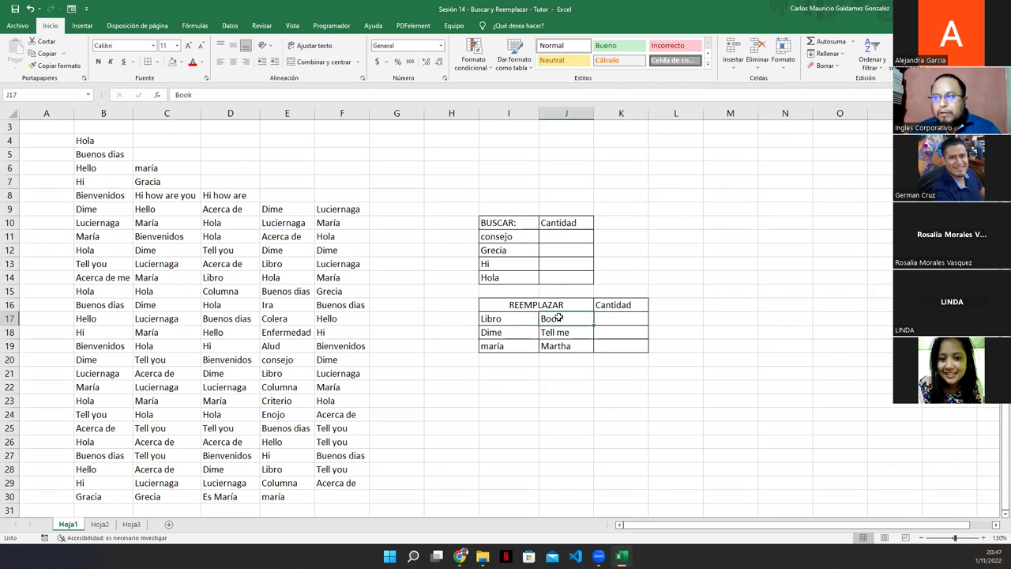
{"action": "left_click", "coordinate": [511, 320], "text": "shift"}
{"action": "left_click", "coordinate": [563, 318]}
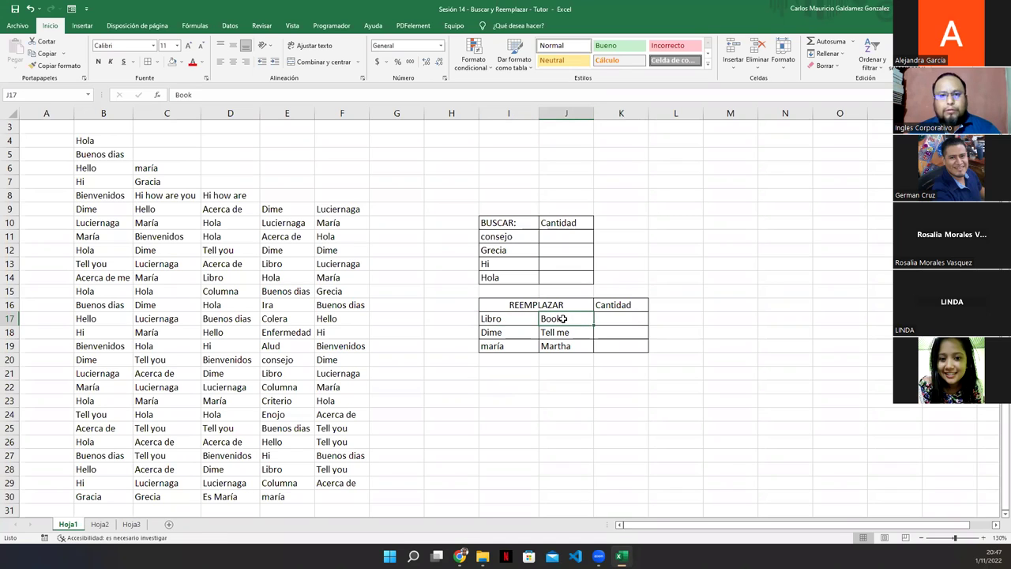
Examine the Dime to Tell me and maría to Martha replacement rows, their Cantidad cells and the lowercase maría entries in the list.
{"action": "left_click", "coordinate": [521, 332]}
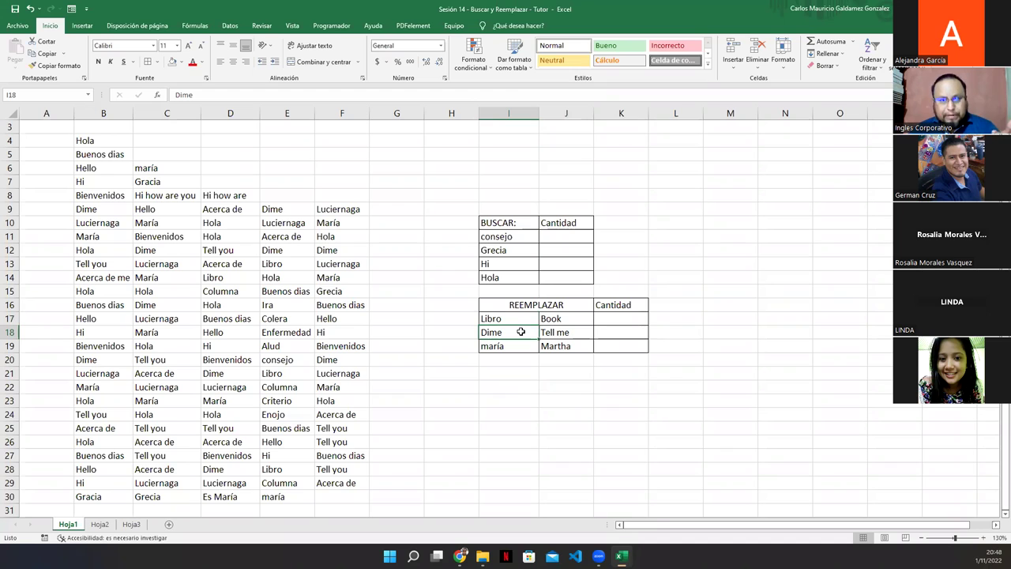
{"action": "left_click", "coordinate": [616, 332]}
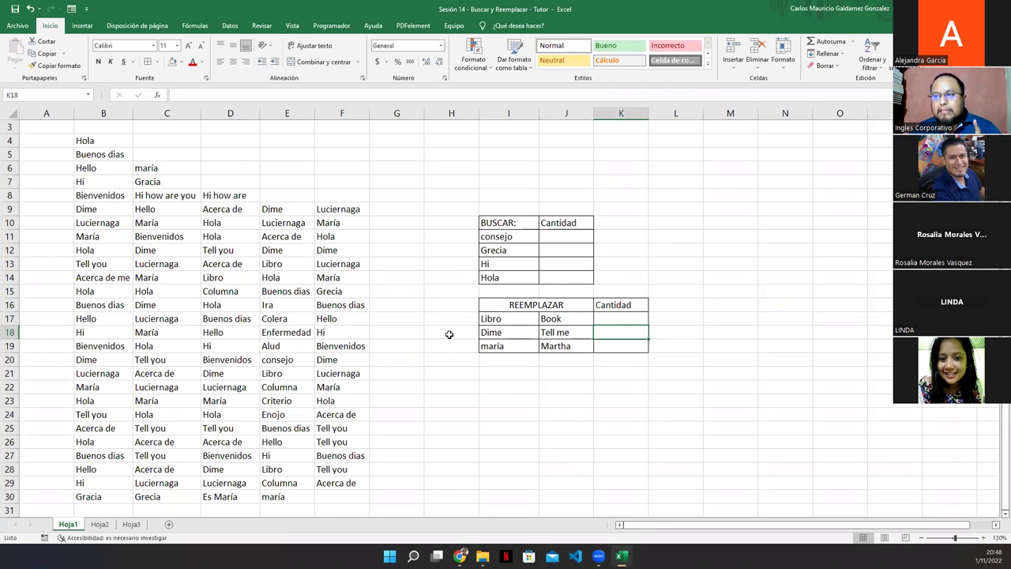
{"action": "left_click", "coordinate": [504, 333]}
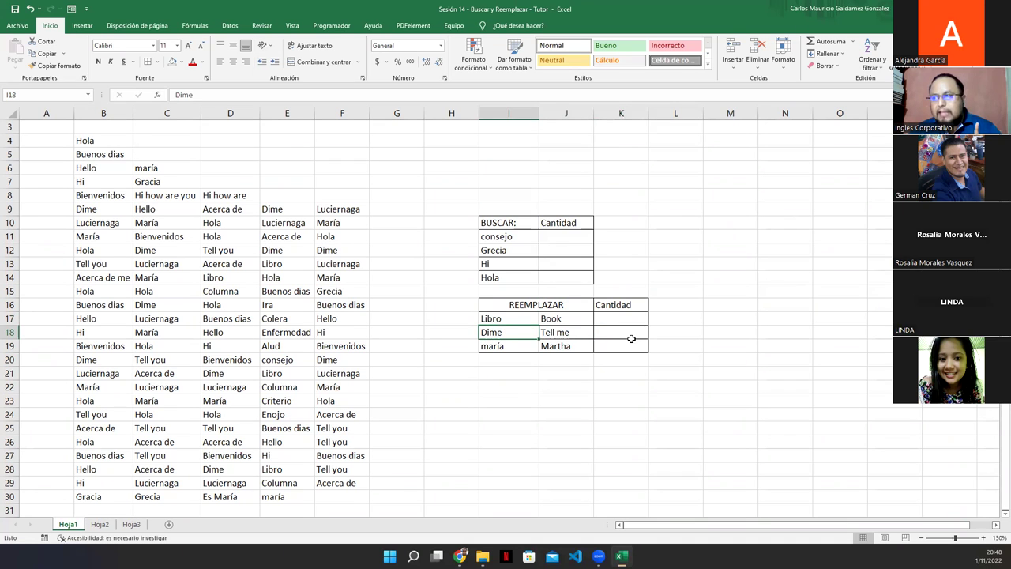
{"action": "left_click", "coordinate": [631, 333]}
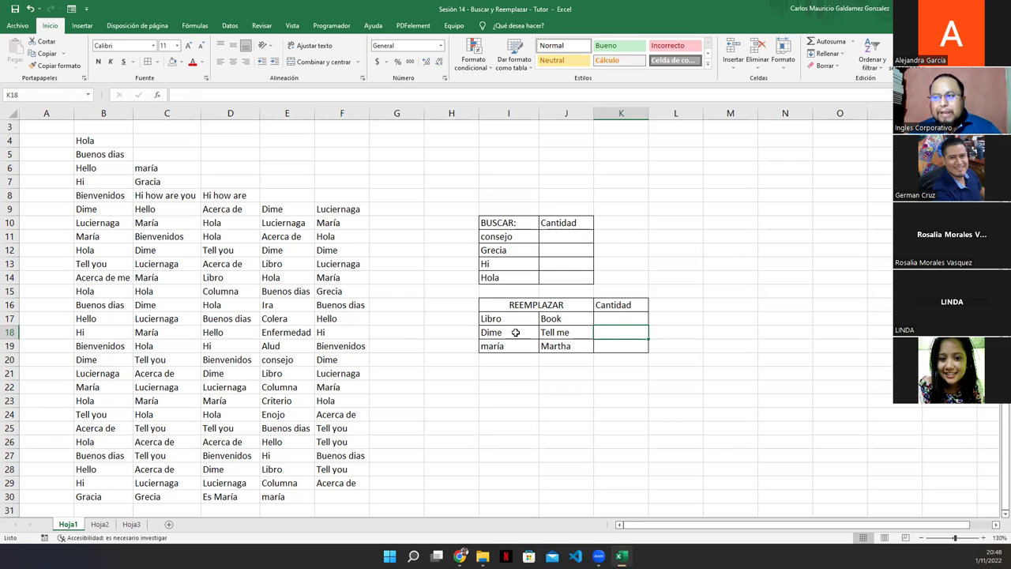
{"action": "left_click", "coordinate": [515, 333]}
{"action": "left_click", "coordinate": [559, 332]}
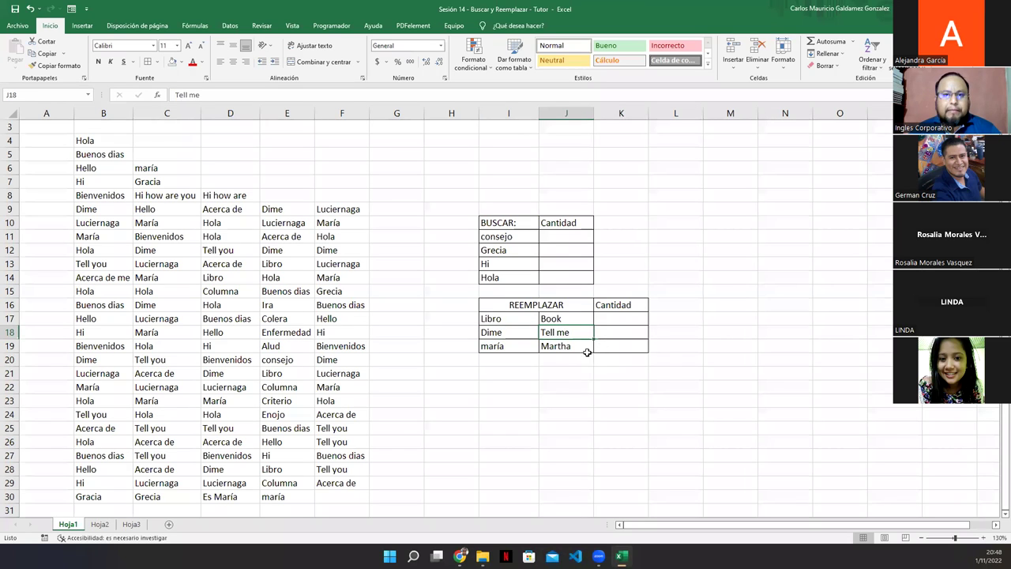
{"action": "left_click", "coordinate": [506, 344]}
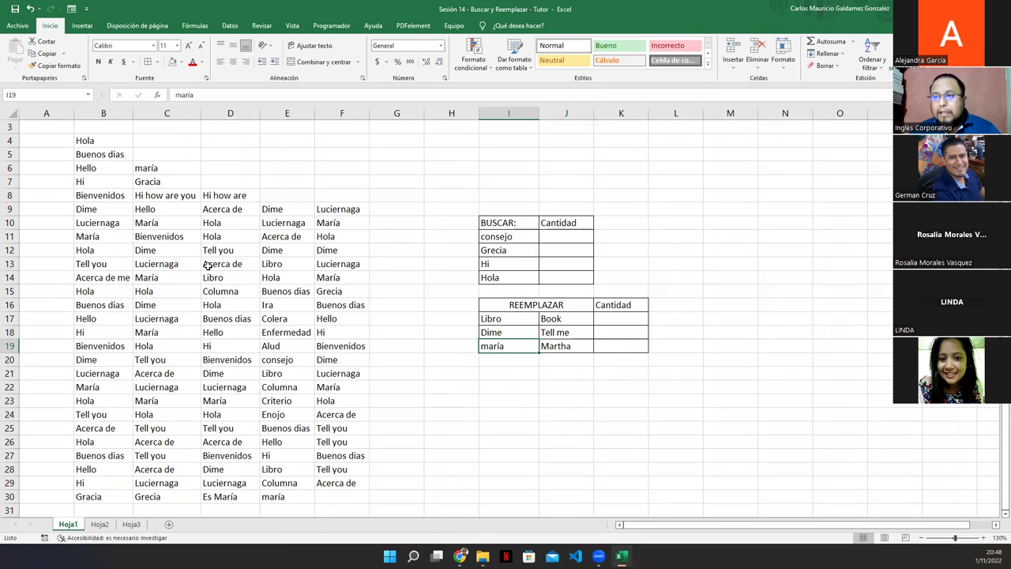
{"action": "left_click", "coordinate": [162, 171]}
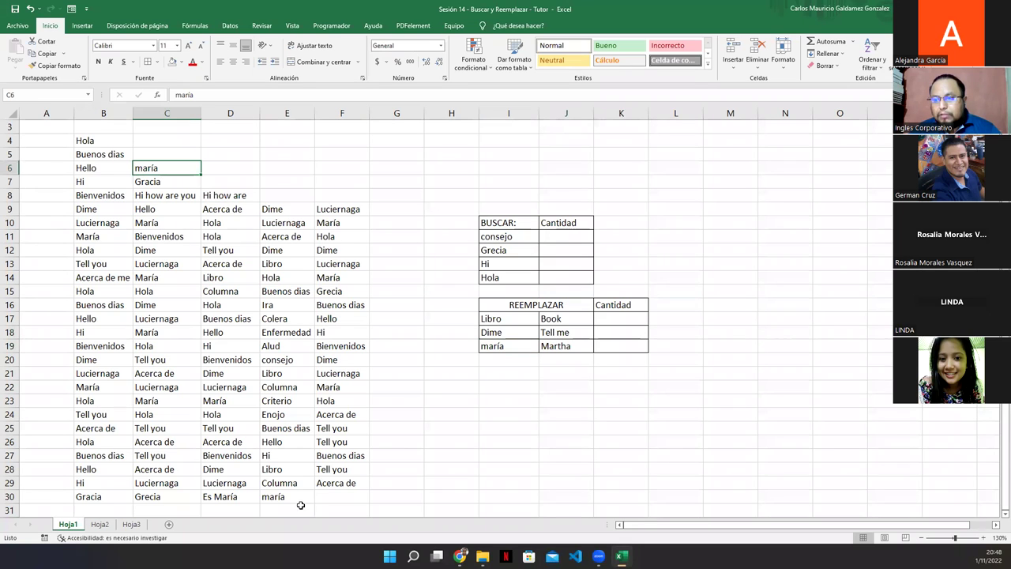
{"action": "left_click", "coordinate": [302, 501]}
{"action": "left_click", "coordinate": [558, 348]}
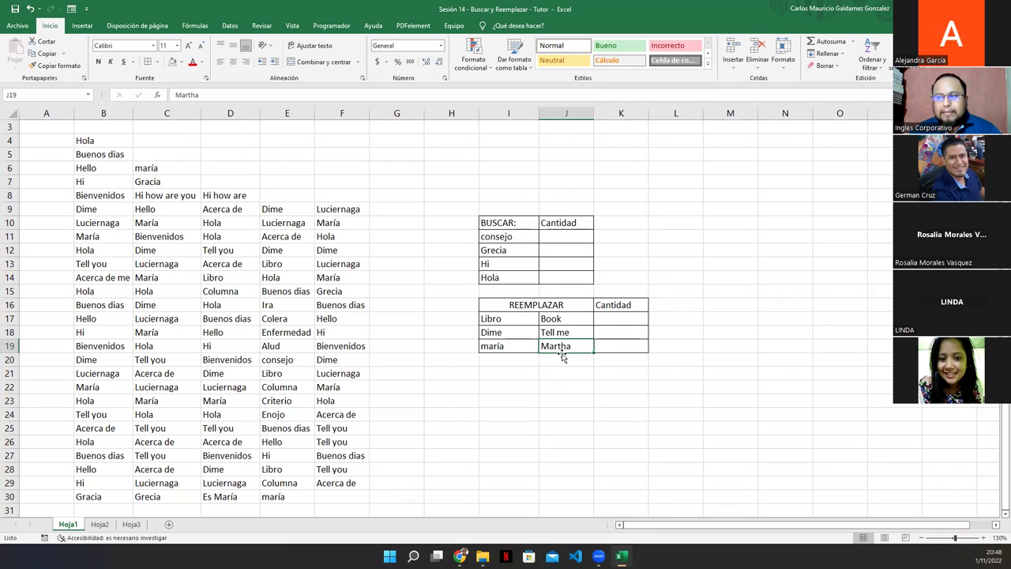
{"action": "left_click", "coordinate": [634, 350]}
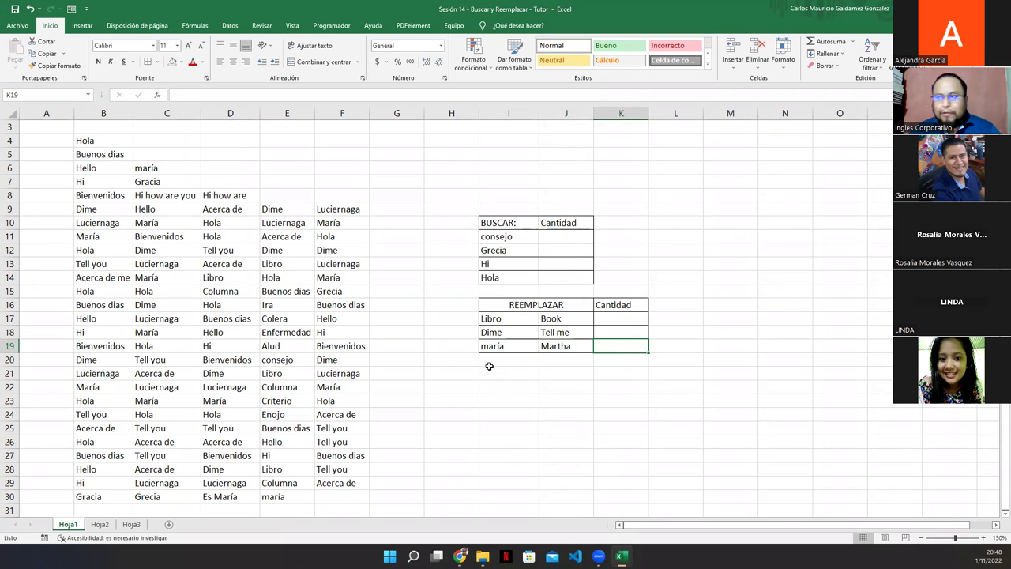
Enter counts of 4 for consejo and 2 for Grecia in the BUSCAR table, and check the sheet Hoja3 before returning to Hoja1.
{"action": "left_click", "coordinate": [501, 220]}
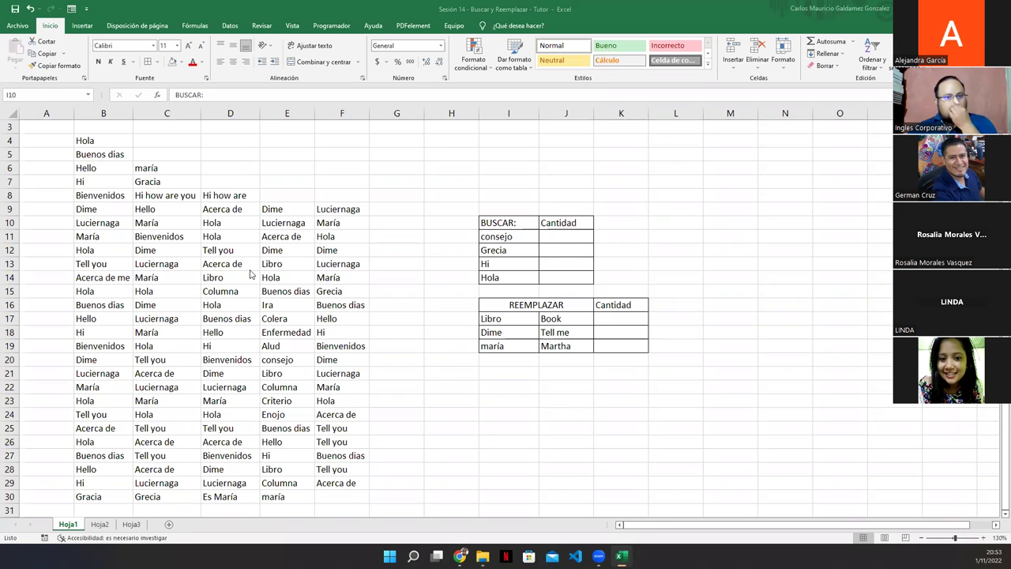
{"action": "left_click", "coordinate": [572, 237]}
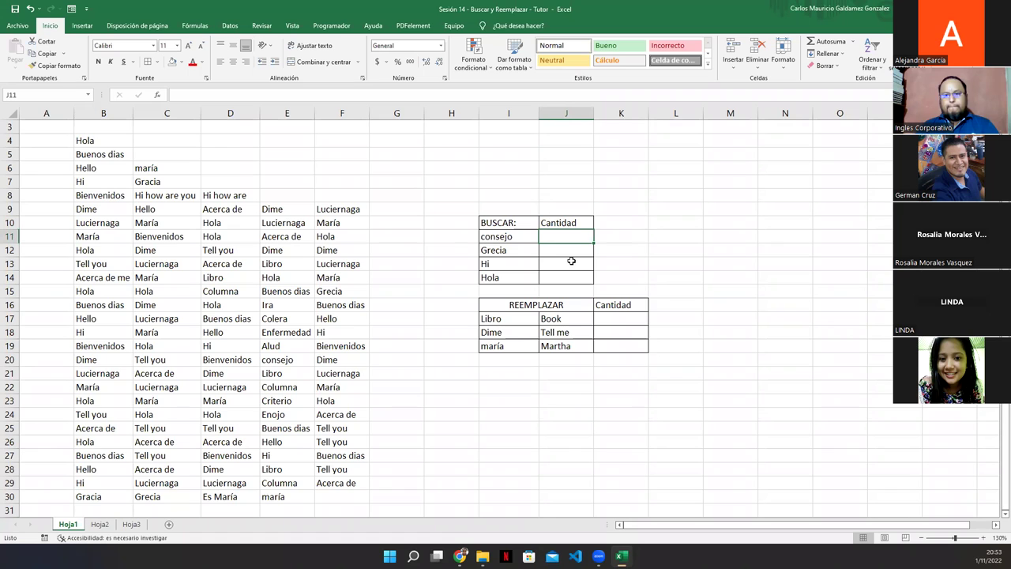
{"action": "type", "text": "4"}
{"action": "key", "text": "Return"}
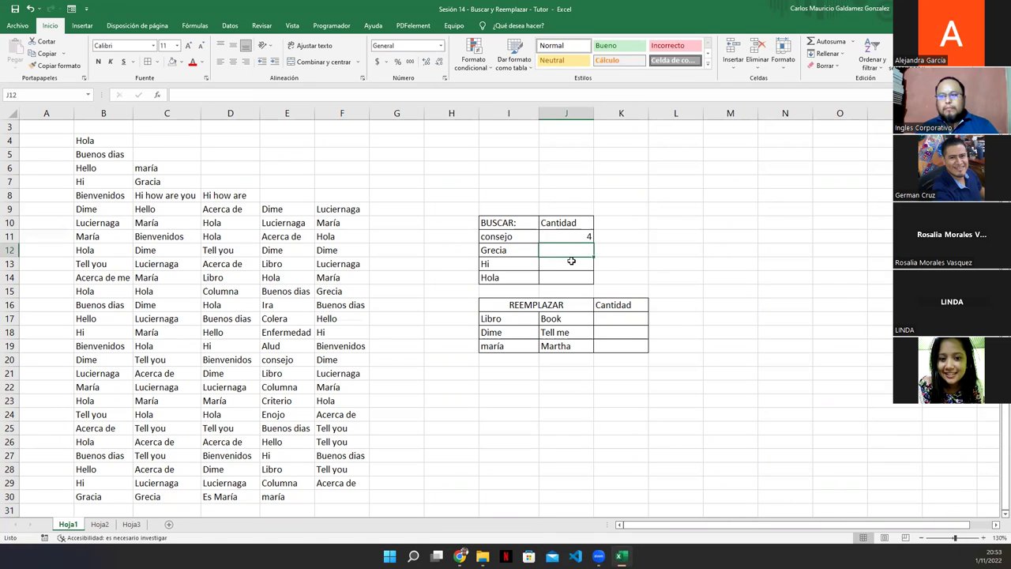
{"action": "key", "text": "ctrl+v"}
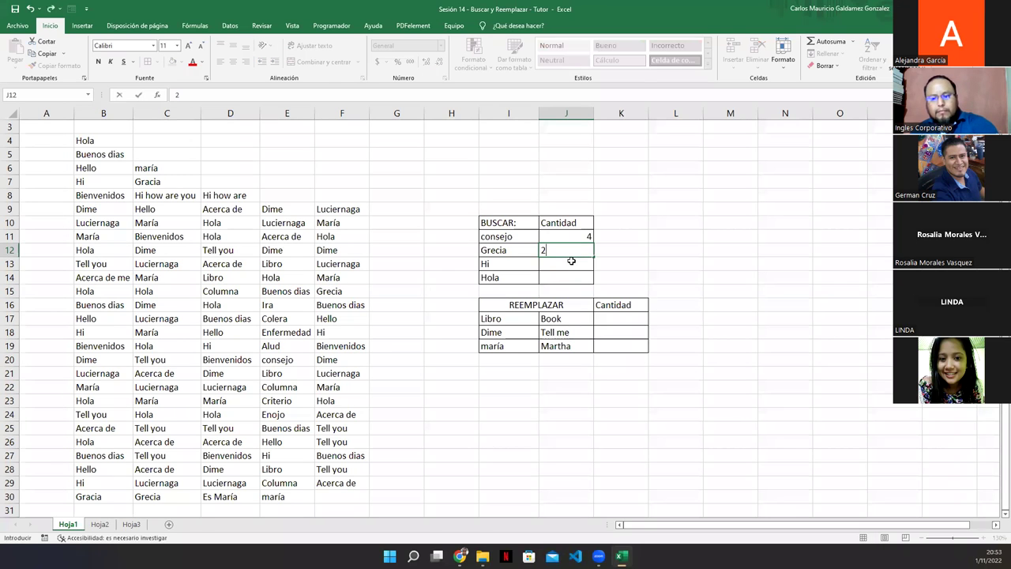
{"action": "key", "text": "Return"}
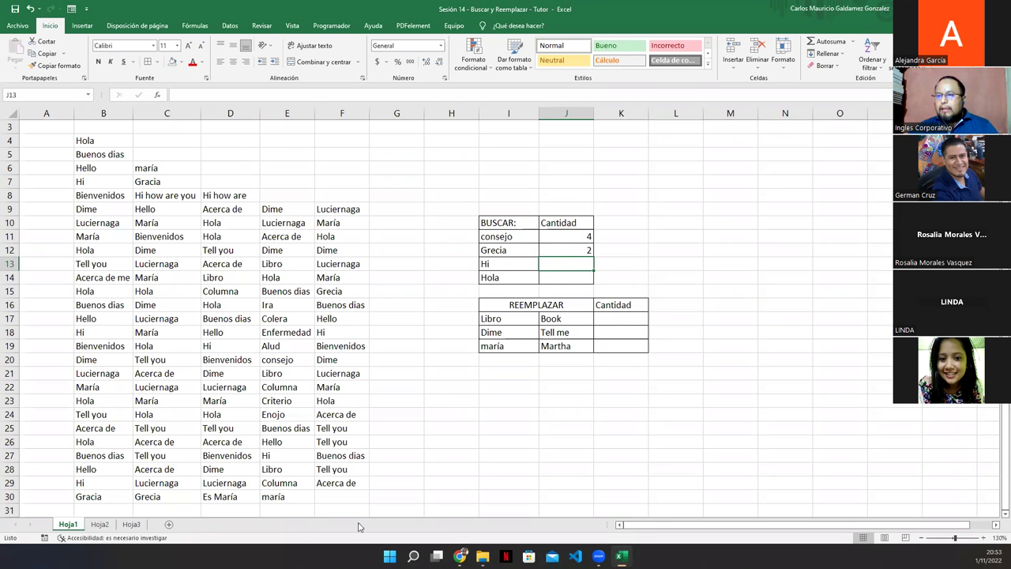
{"action": "left_click", "coordinate": [131, 523]}
{"action": "left_click", "coordinate": [75, 524]}
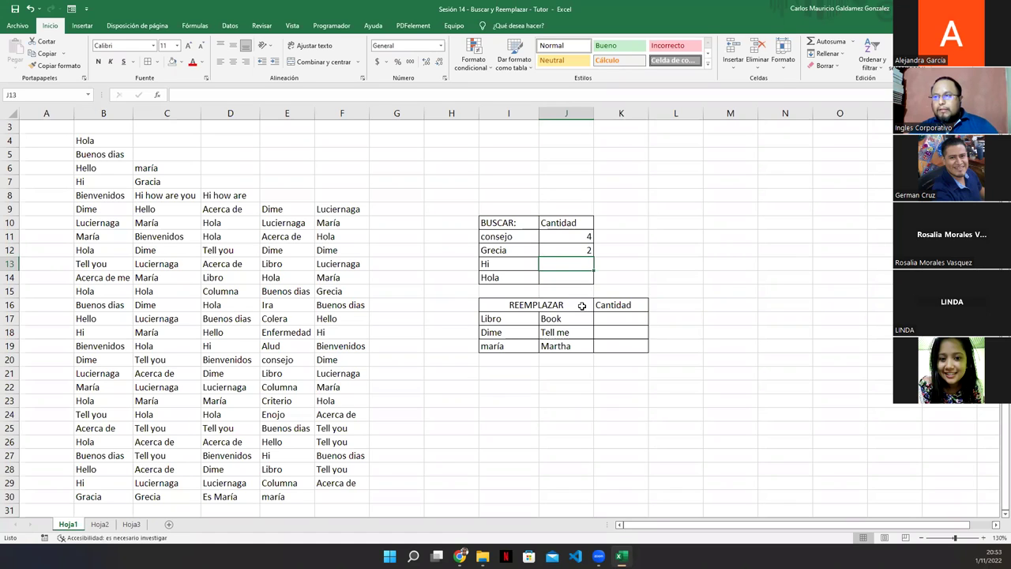
Enter a count of 18 for Hi in the BUSCAR table, check Hoja3, and point out a Hi entry in Hoja1's list.
{"action": "type", "text": "18"}
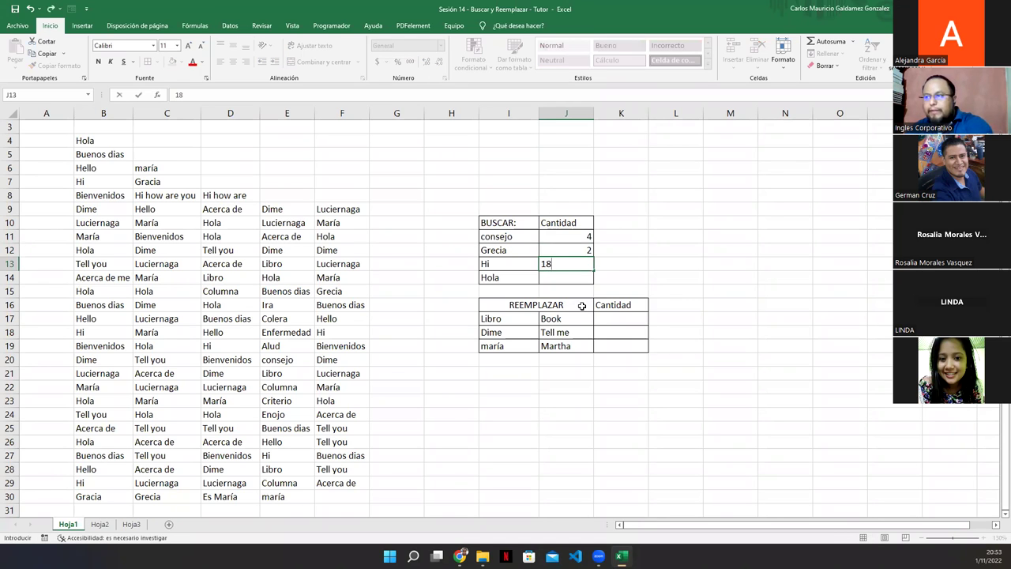
{"action": "key", "text": "Return"}
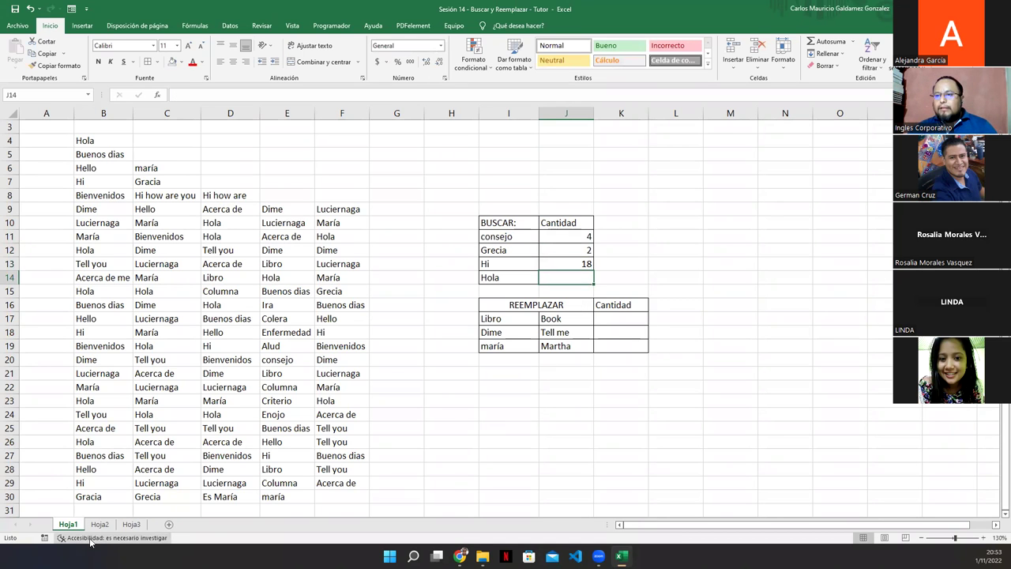
{"action": "left_click", "coordinate": [130, 525]}
{"action": "left_click", "coordinate": [68, 524]}
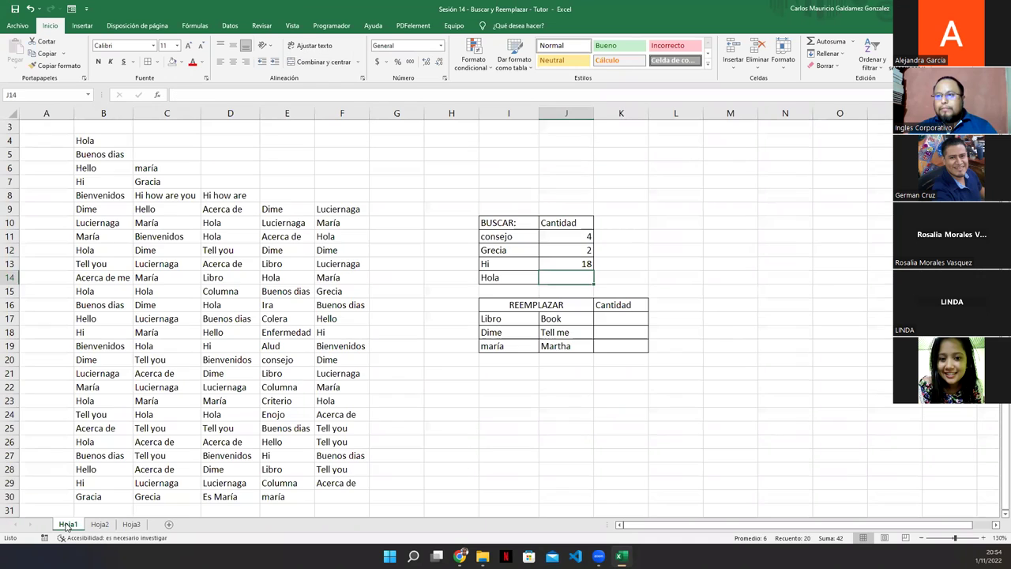
{"action": "left_click", "coordinate": [515, 261]}
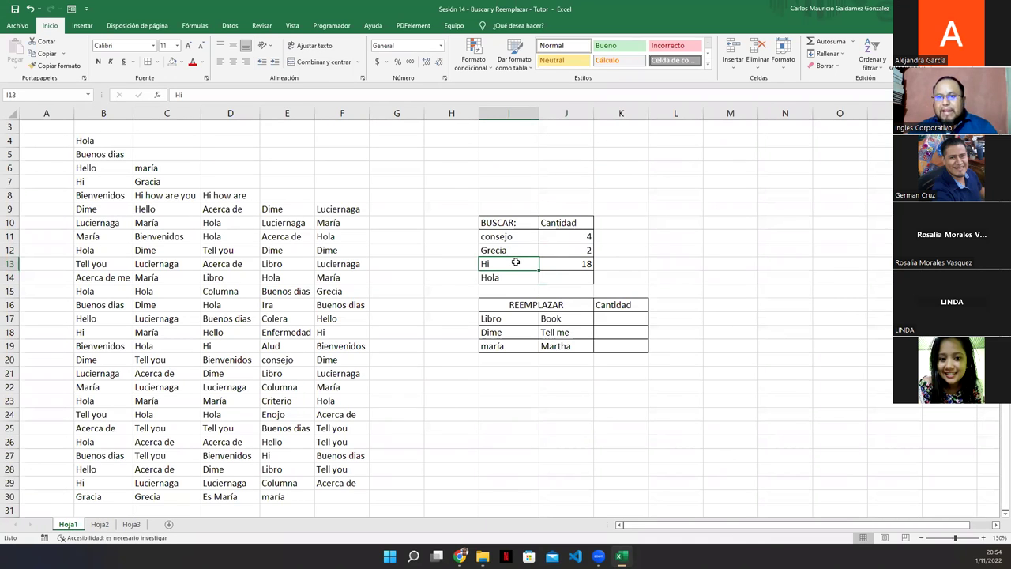
{"action": "left_click", "coordinate": [82, 182]}
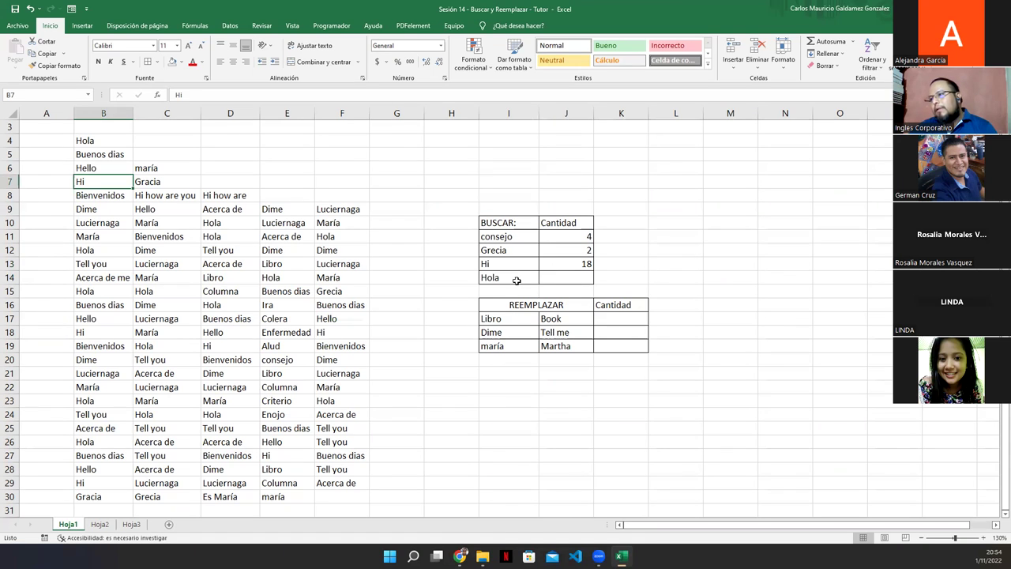
Enter a count of 14 for Hola in the BUSCAR table, and check another sheet before returning to Hoja1.
{"action": "left_click", "coordinate": [518, 283]}
{"action": "left_click", "coordinate": [565, 280]}
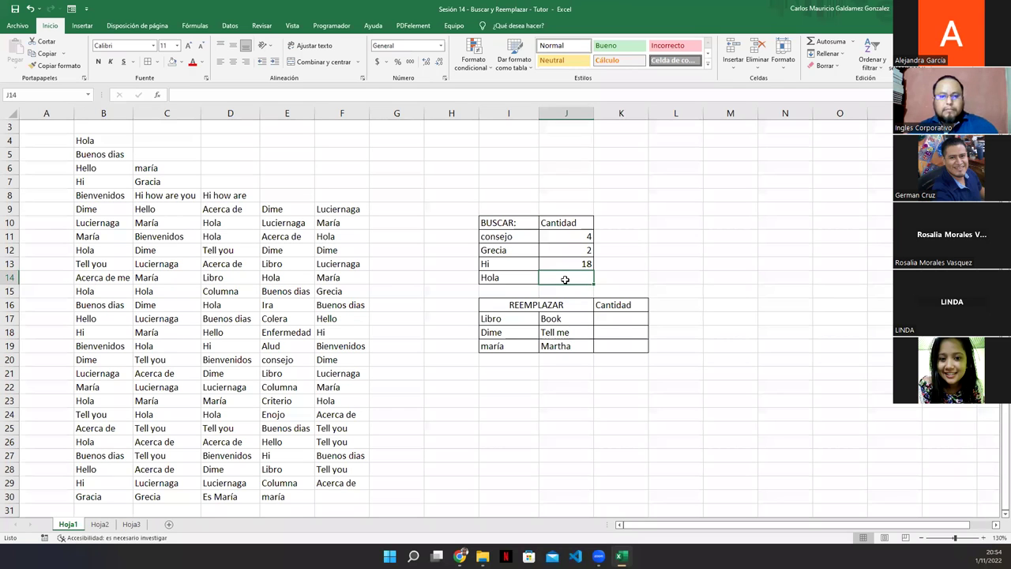
{"action": "type", "text": "14"}
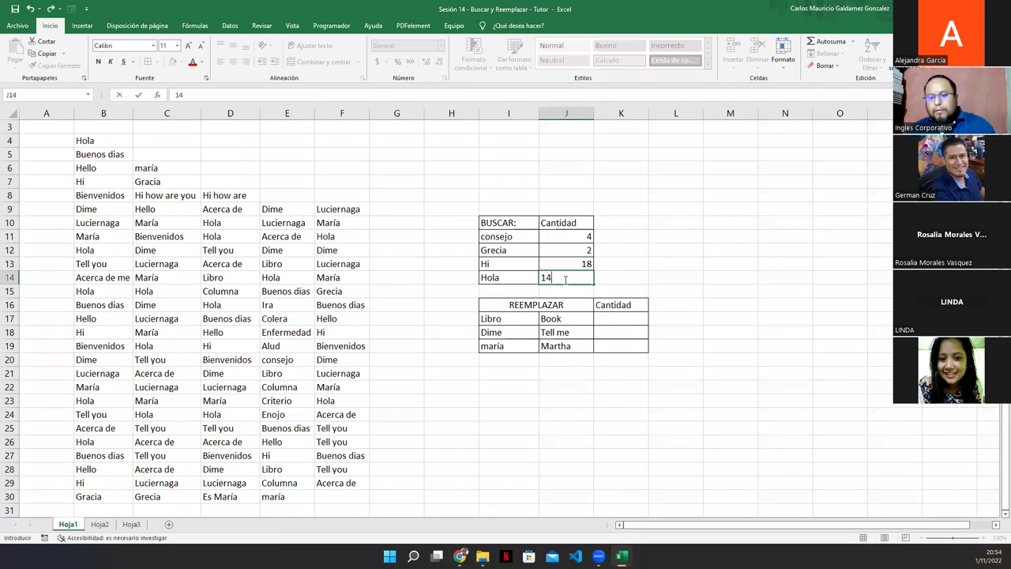
{"action": "key", "text": "Return"}
{"action": "left_click", "coordinate": [568, 279]}
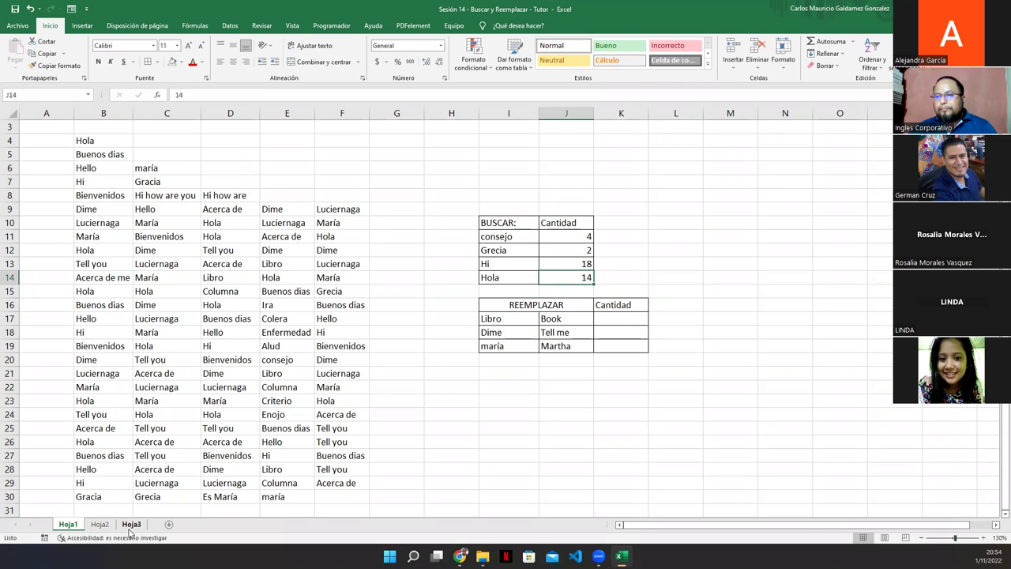
{"action": "left_click", "coordinate": [98, 524]}
{"action": "left_click", "coordinate": [68, 524]}
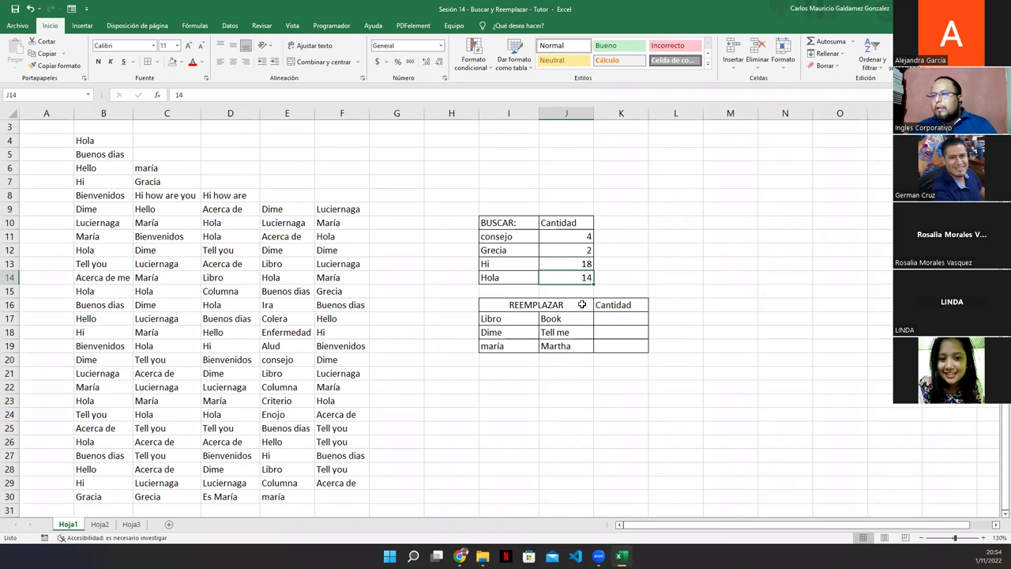
Fill the REEMPLAZAR table's Cantidad cells with 4 for Libro, 10 for Dime and 12 for maría.
{"action": "left_click", "coordinate": [515, 320]}
{"action": "left_click", "coordinate": [599, 322]}
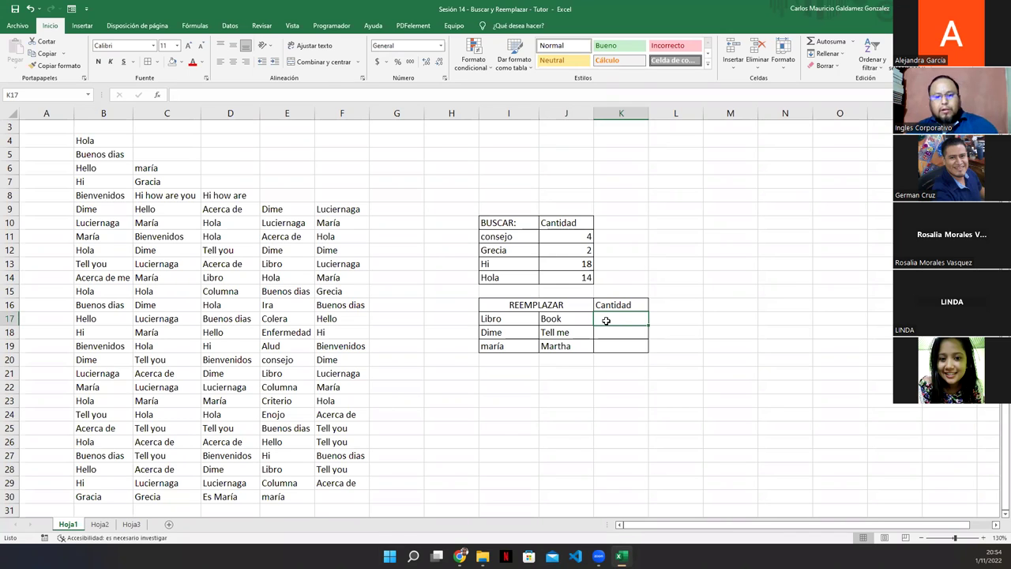
{"action": "type", "text": "4"}
{"action": "key", "text": "Return"}
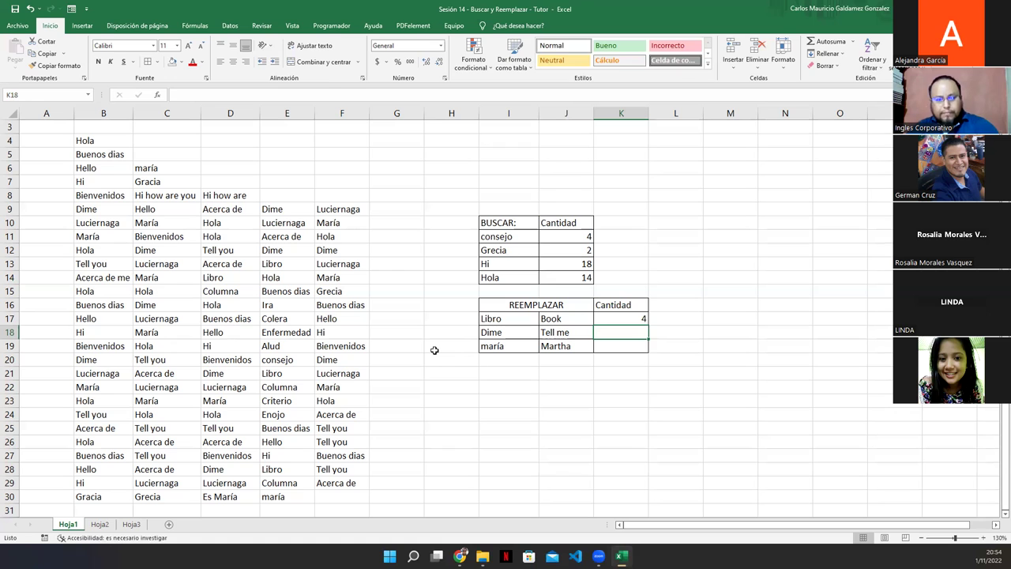
{"action": "type", "text": "10"}
{"action": "key", "text": "Return"}
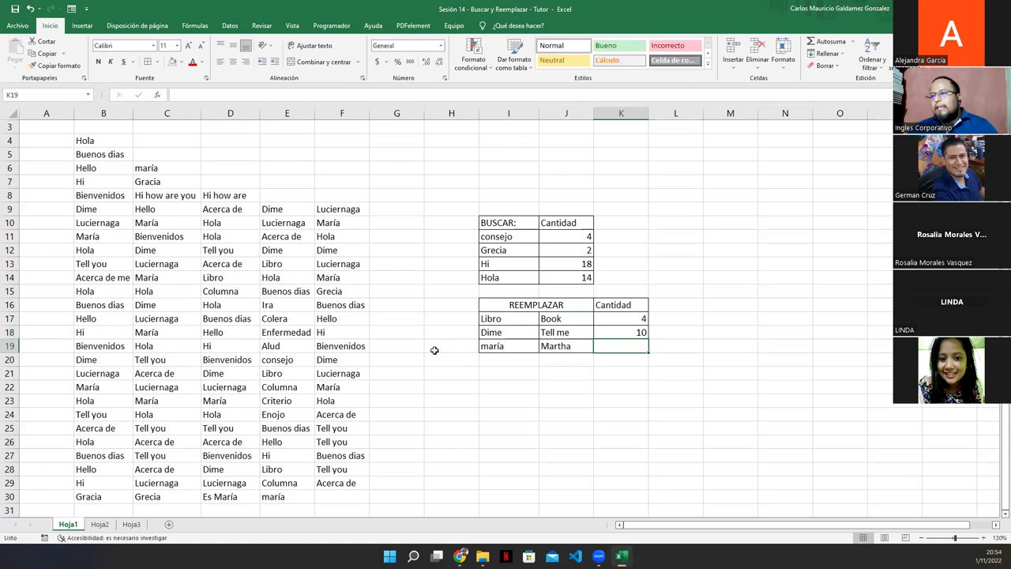
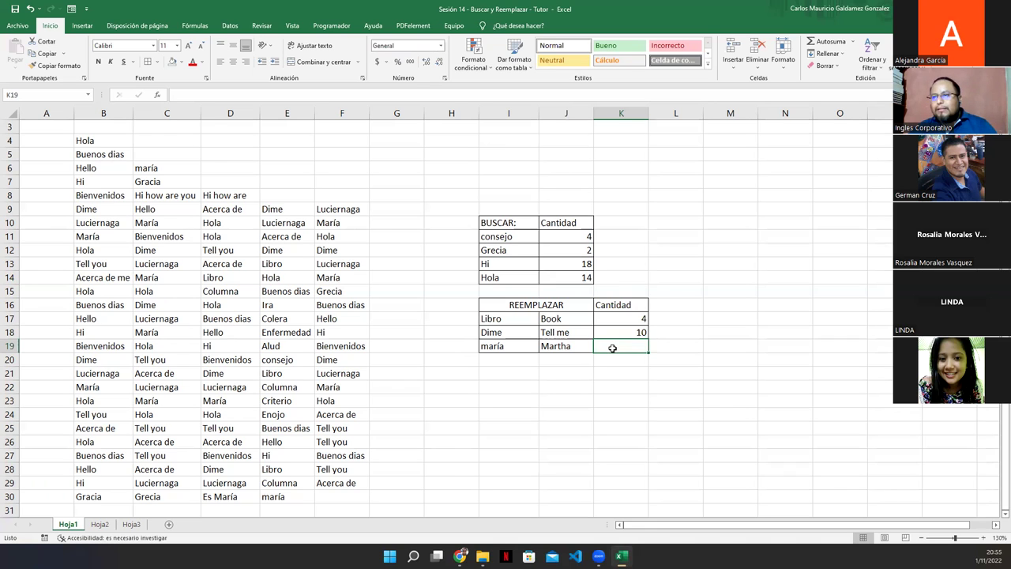
{"action": "left_click", "coordinate": [624, 320]}
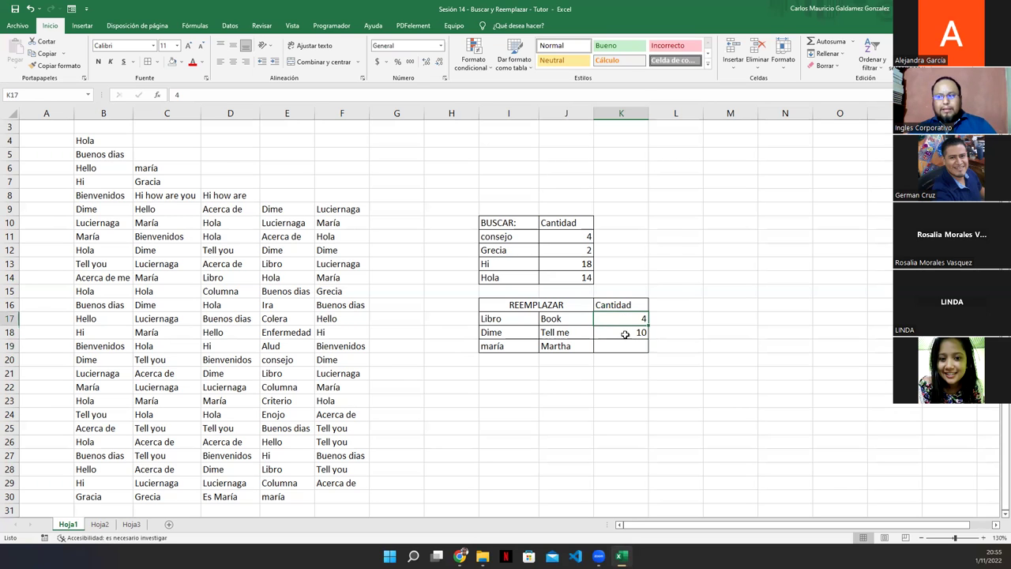
{"action": "left_click", "coordinate": [626, 345]}
{"action": "type", "text": "12"}
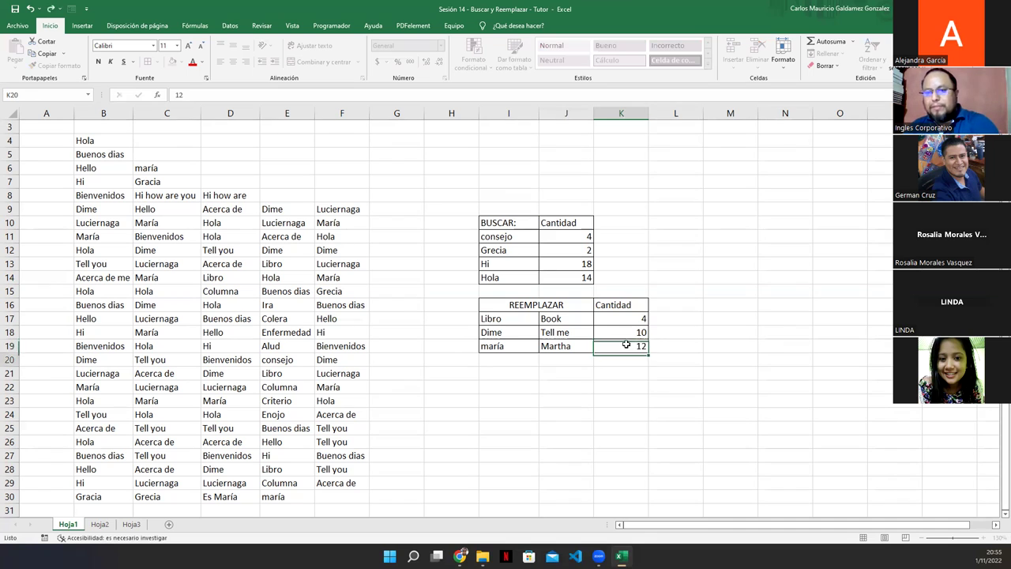
{"action": "key", "text": "Return"}
Find all cells containing consejo, with the results list enlarged and the search dialog moved clear of the tables.
{"action": "left_click", "coordinate": [635, 236]}
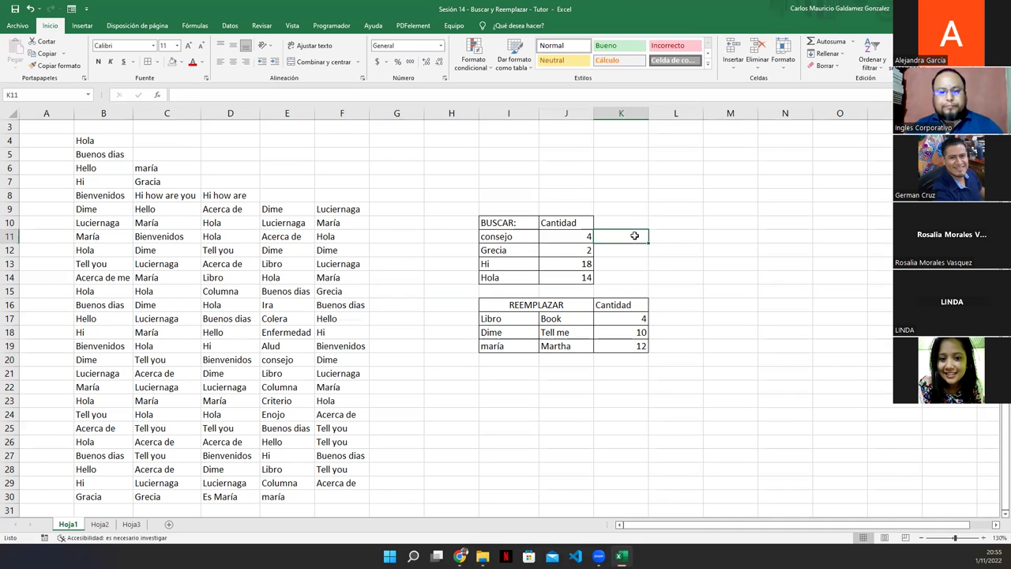
{"action": "key", "text": "ctrl+b"}
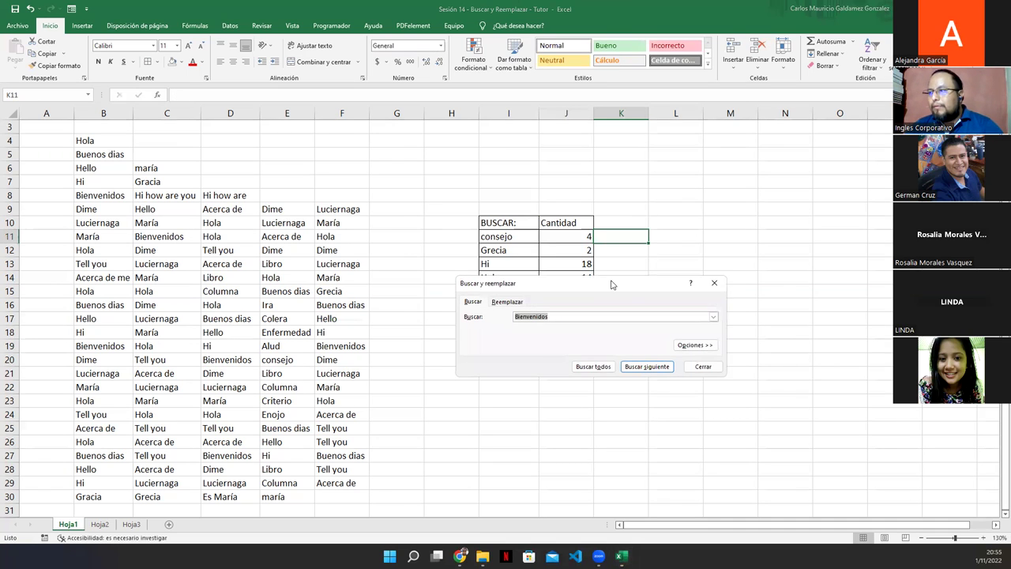
{"action": "left_click_drag", "start_coordinate": [612, 285], "coordinate": [768, 197]}
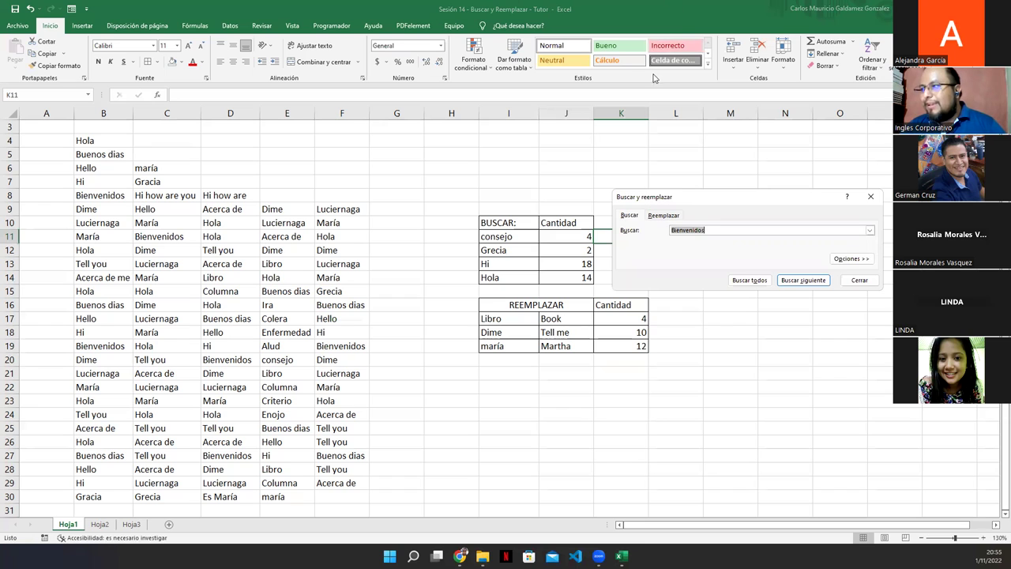
{"action": "type", "text": "consejo"}
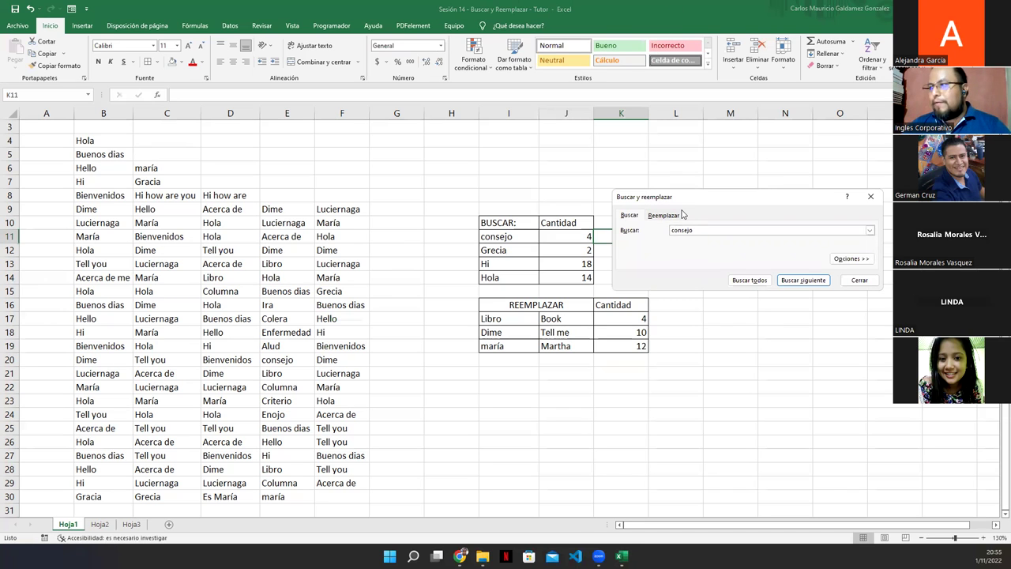
{"action": "left_click", "coordinate": [749, 280]}
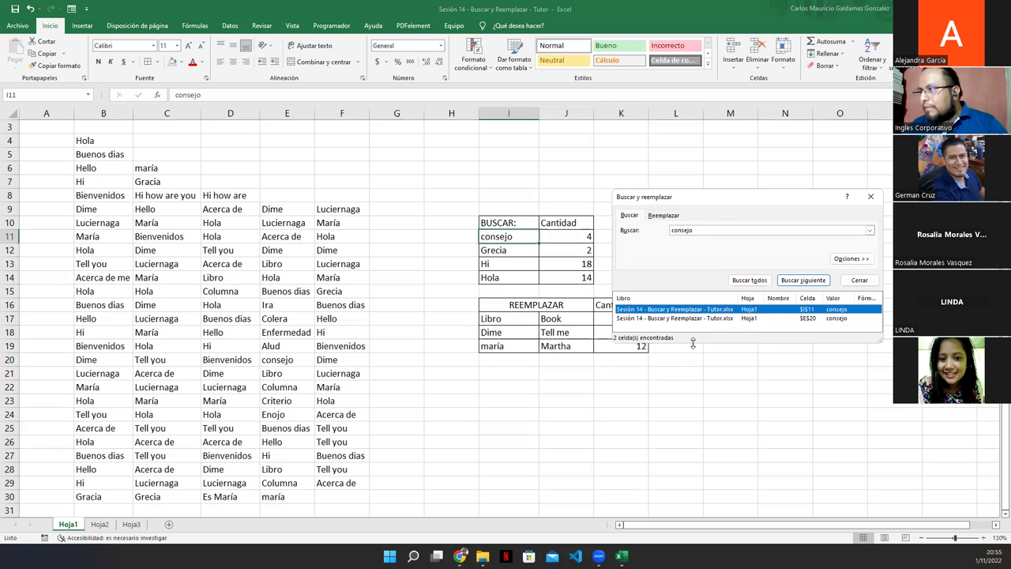
{"action": "left_click_drag", "start_coordinate": [693, 344], "coordinate": [692, 375]}
{"action": "left_click_drag", "start_coordinate": [723, 205], "coordinate": [772, 214]}
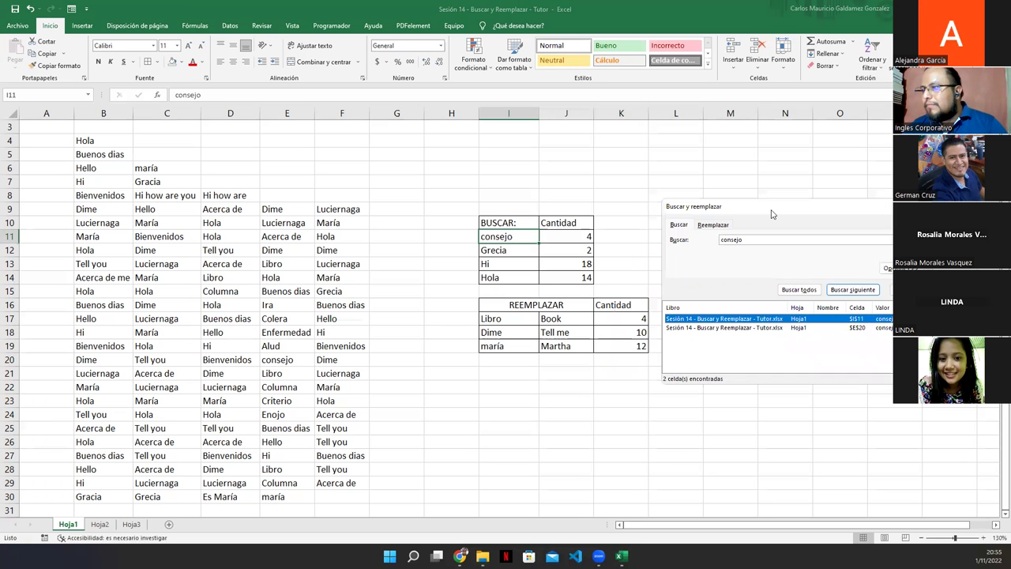
Check the consejo count on Hoja3 and set consejo's Cantidad to 1 in Hoja1's BUSCAR table.
{"action": "left_click", "coordinate": [131, 525]}
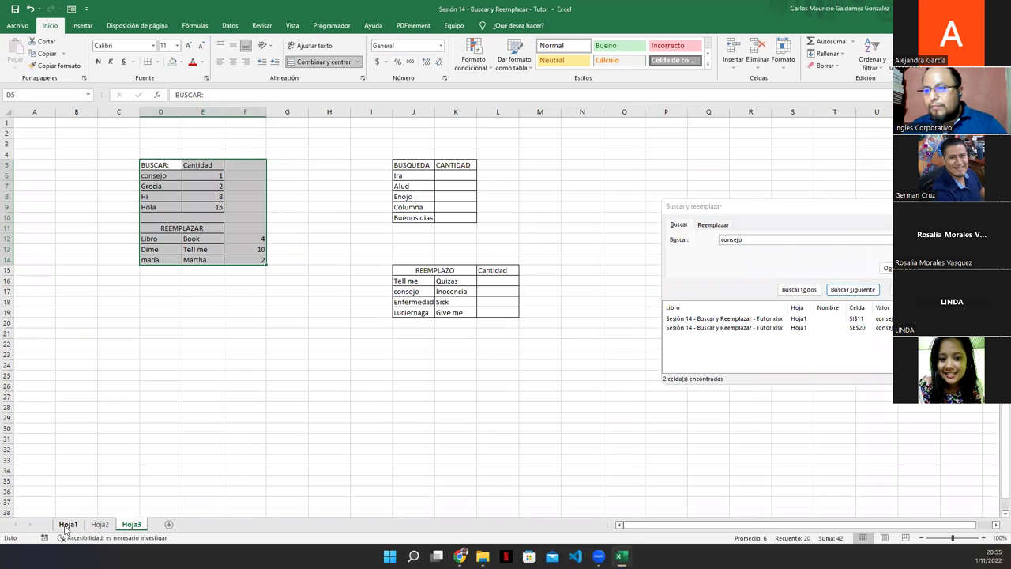
{"action": "left_click", "coordinate": [67, 526]}
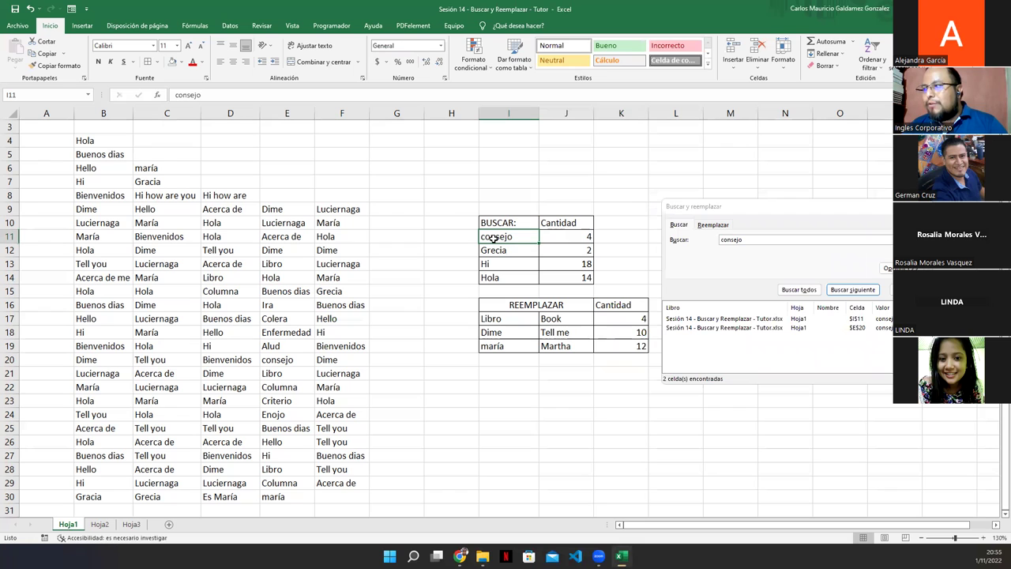
{"action": "left_click", "coordinate": [568, 237]}
{"action": "type", "text": "1"}
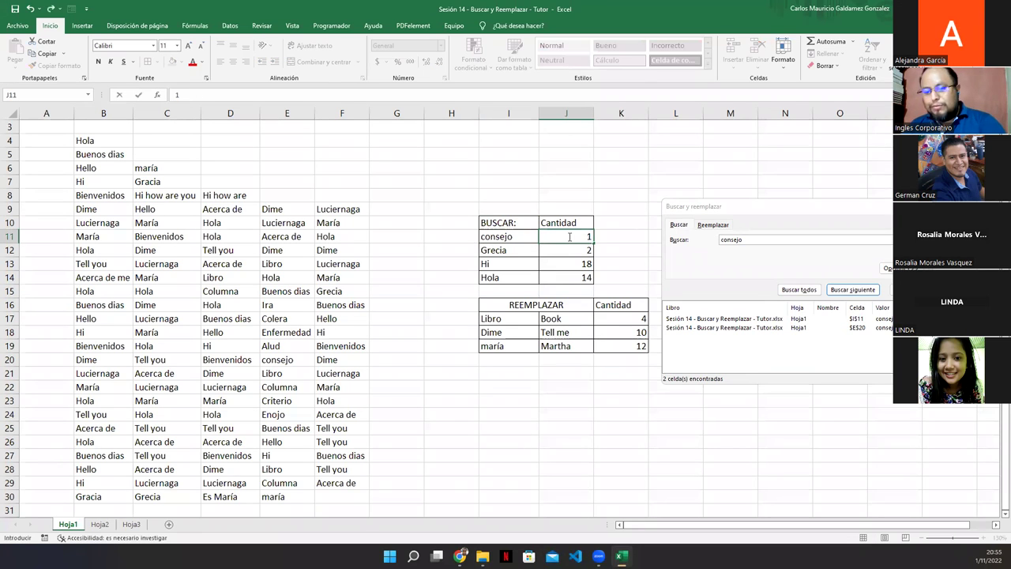
{"action": "key", "text": "Return"}
Find all cells containing Grecia and compare the results with its Cantidad cell in the BUSCAR table.
{"action": "left_click", "coordinate": [796, 274]}
{"action": "key", "text": "BackSpace"}
{"action": "key", "text": "BackSpace"}
{"action": "key", "text": "BackSpace"}
{"action": "key", "text": "BackSpace"}
{"action": "key", "text": "BackSpace"}
{"action": "key", "text": "BackSpace"}
{"action": "key", "text": "BackSpace"}
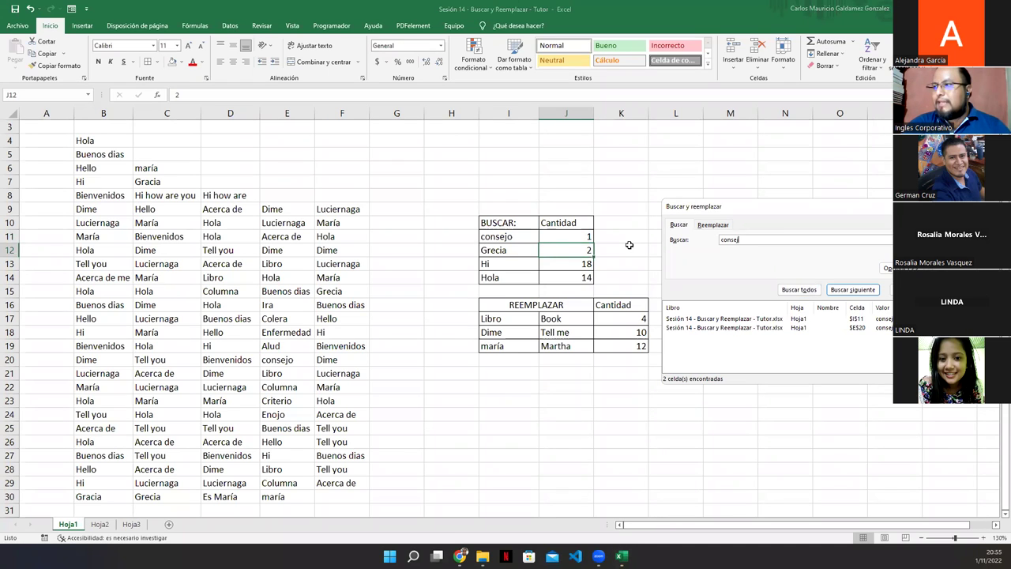
{"action": "type", "text": "GGrecia"}
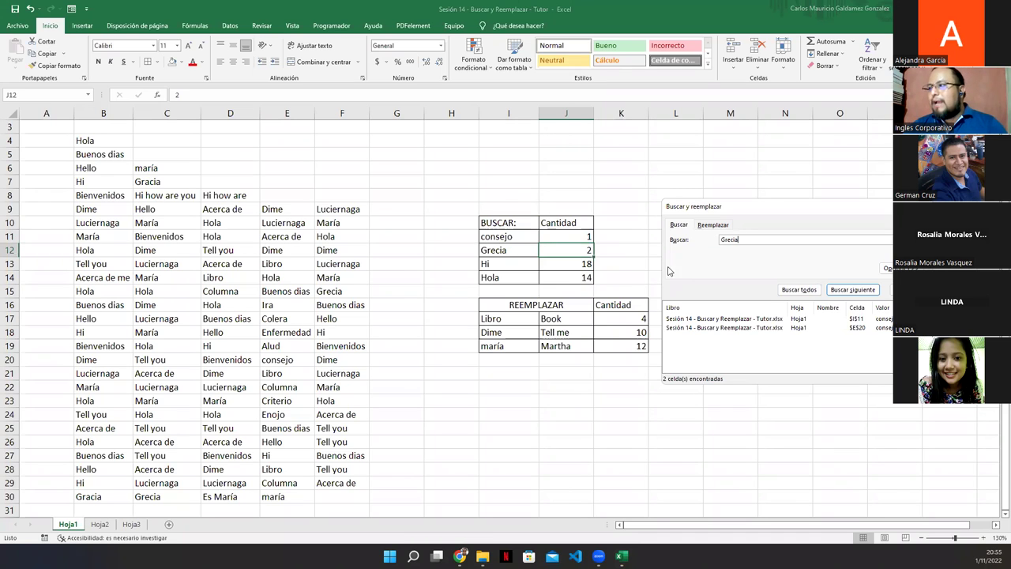
{"action": "left_click", "coordinate": [796, 290]}
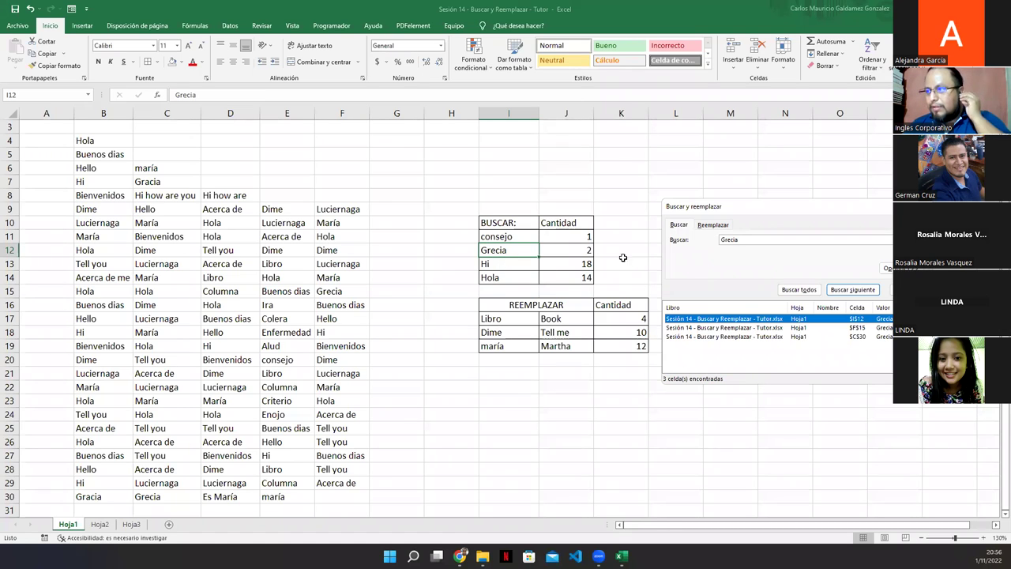
{"action": "left_click", "coordinate": [568, 252]}
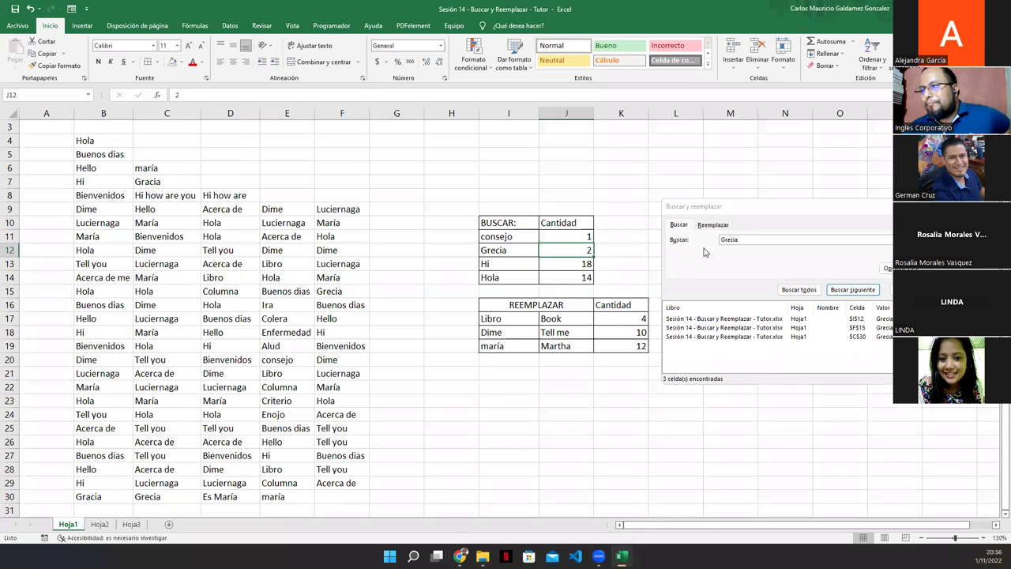
Find all cells containing Hi and set its Cantidad to 6 in the BUSCAR table.
{"action": "left_click", "coordinate": [680, 242]}
{"action": "type", "text": "Hi"}
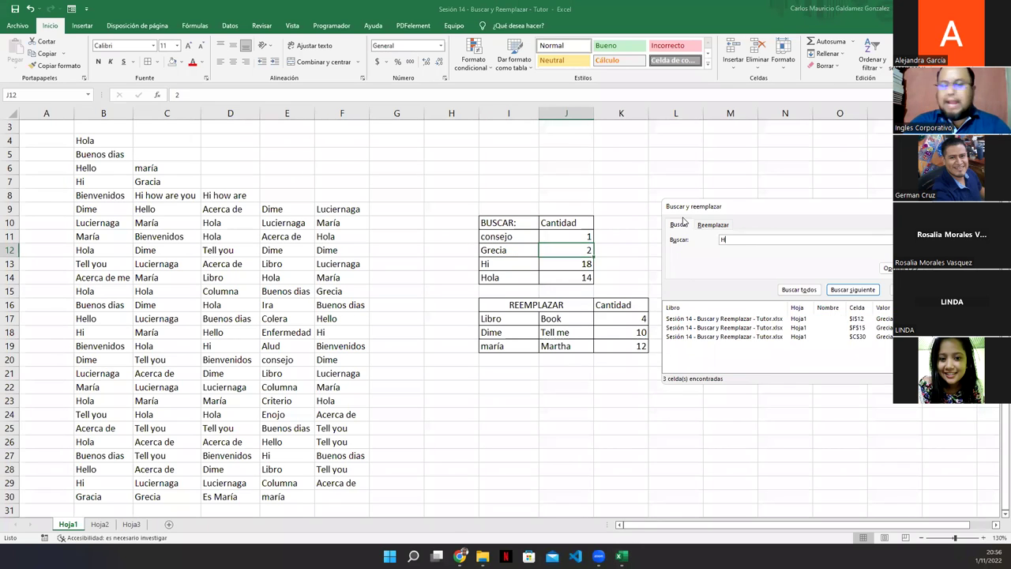
{"action": "left_click", "coordinate": [799, 289]}
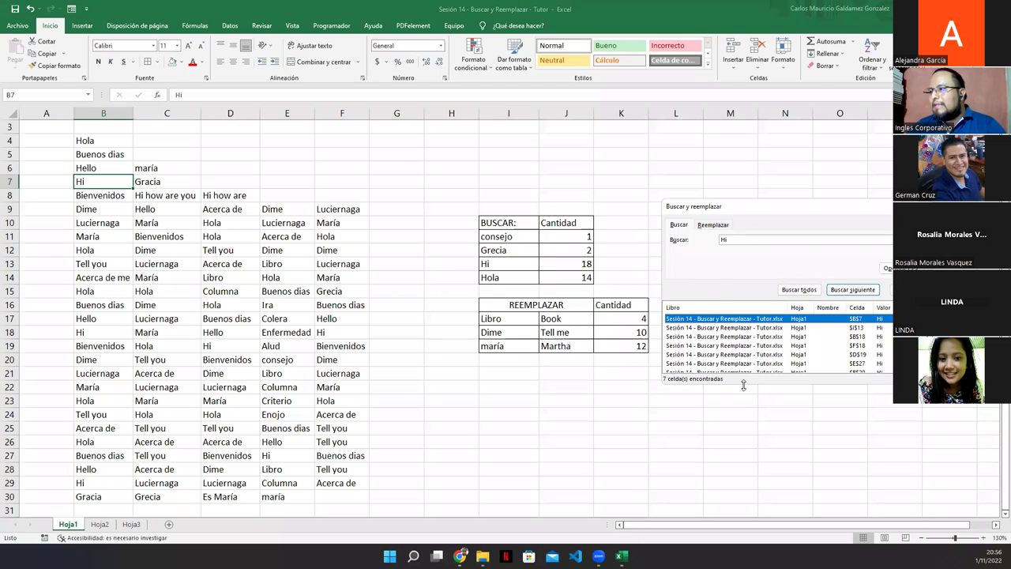
{"action": "left_click_drag", "start_coordinate": [744, 385], "coordinate": [743, 422]}
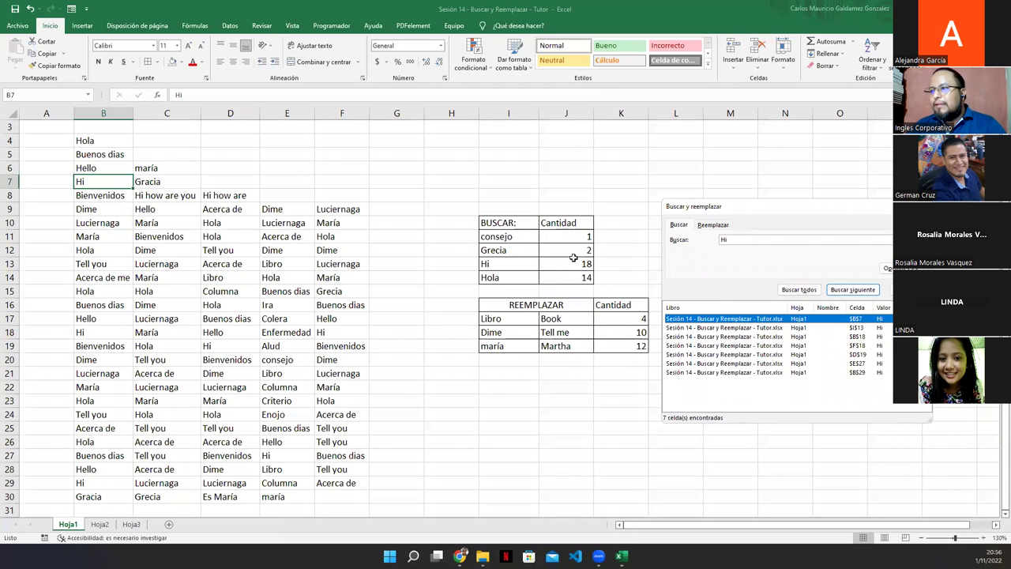
{"action": "left_click", "coordinate": [571, 263]}
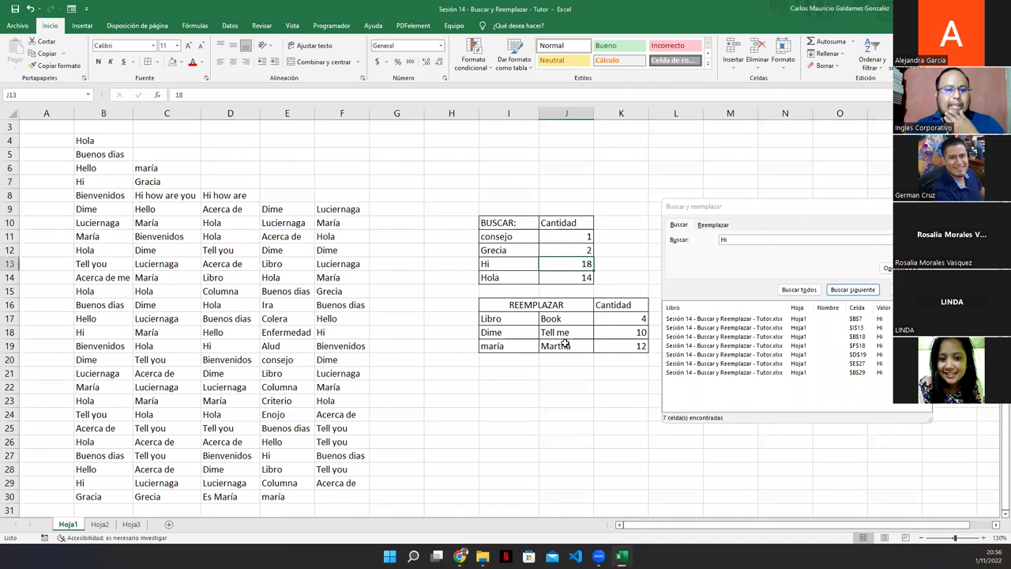
{"action": "type", "text": "6"}
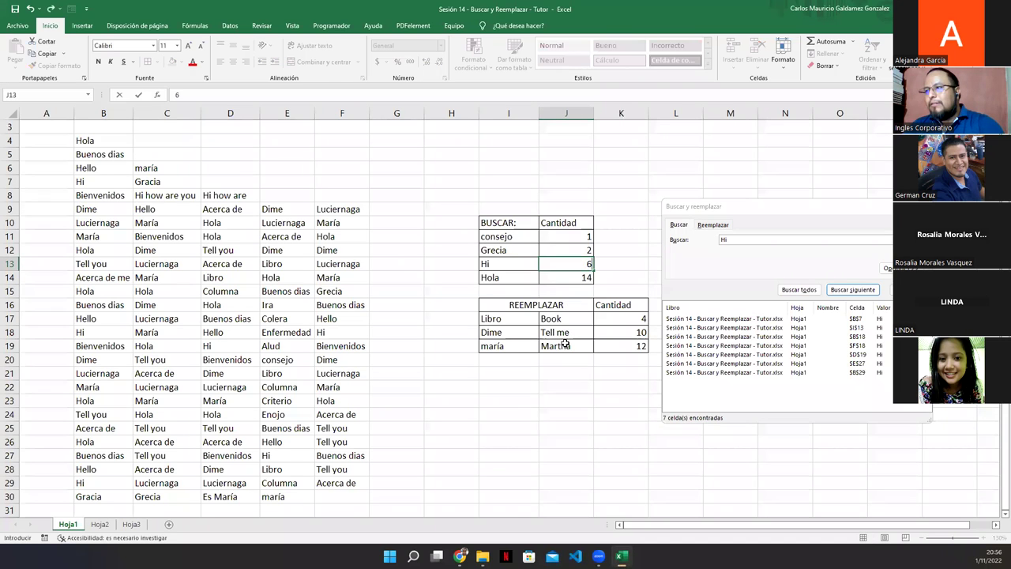
{"action": "key", "text": "Return"}
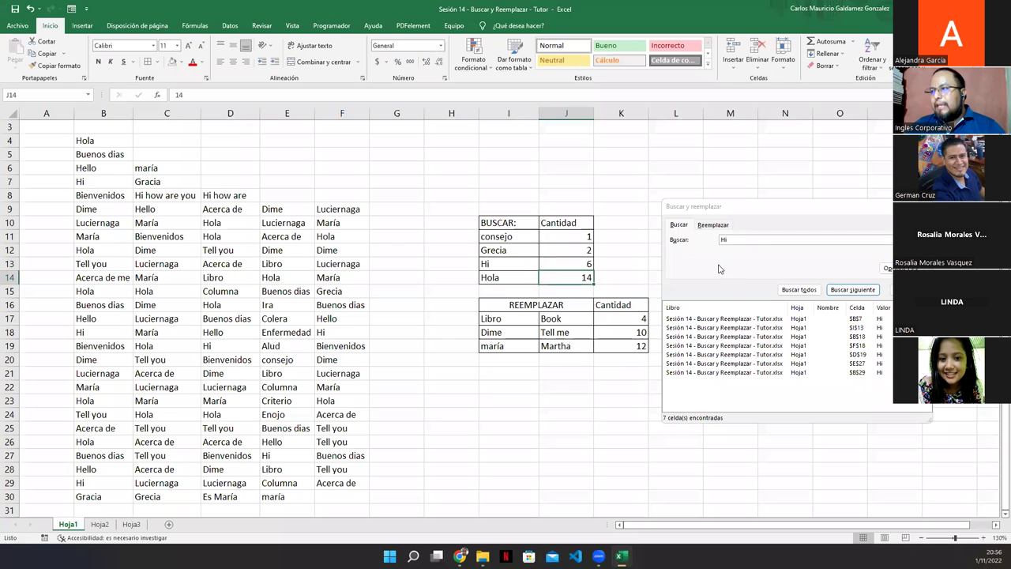
Find all cells containing Hola, enlarge the results list, and set Hola's Cantidad to 15 in the BUSCAR table.
{"action": "left_click", "coordinate": [701, 242]}
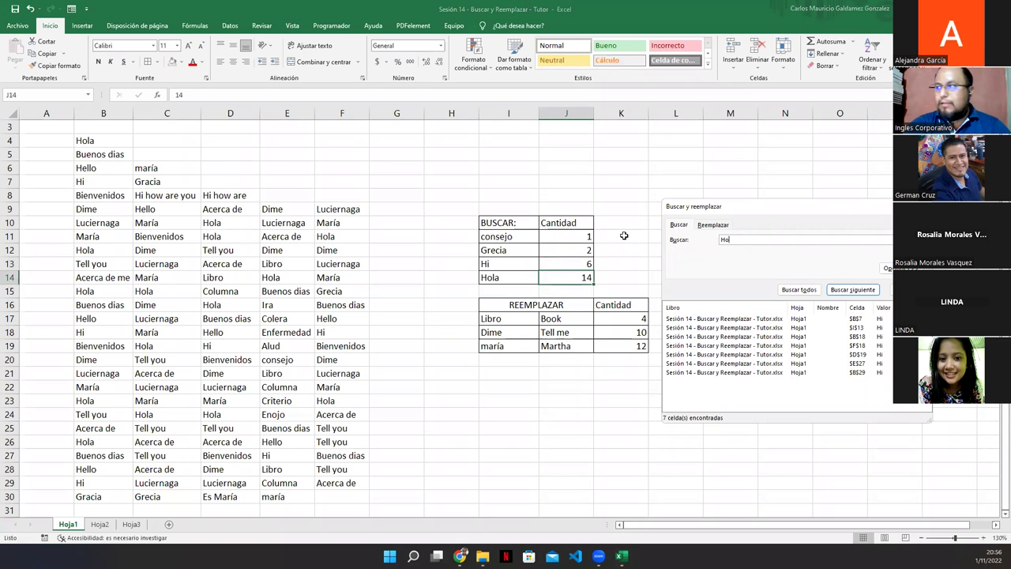
{"action": "left_click", "coordinate": [794, 289]}
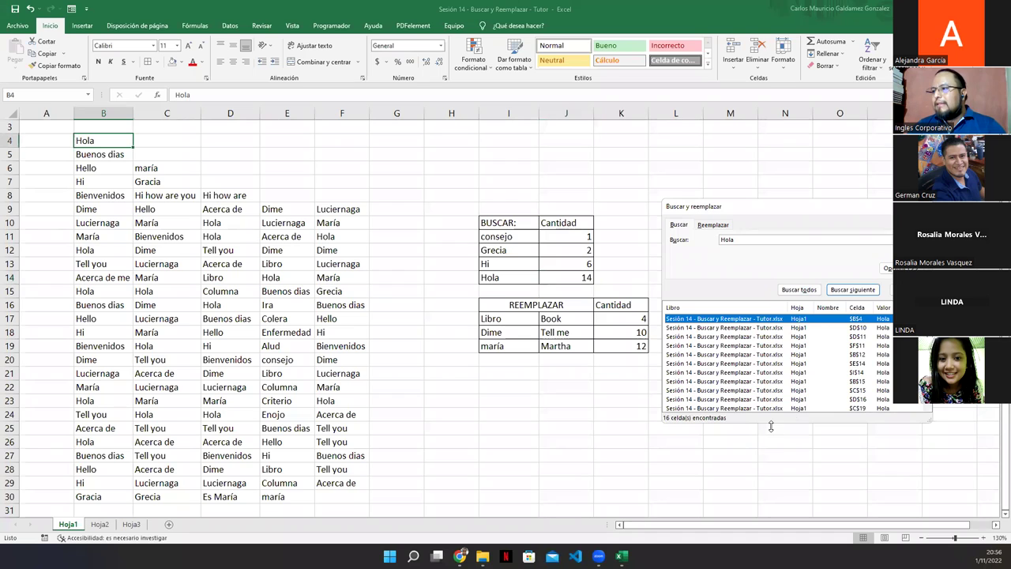
{"action": "left_click_drag", "start_coordinate": [771, 427], "coordinate": [771, 503]}
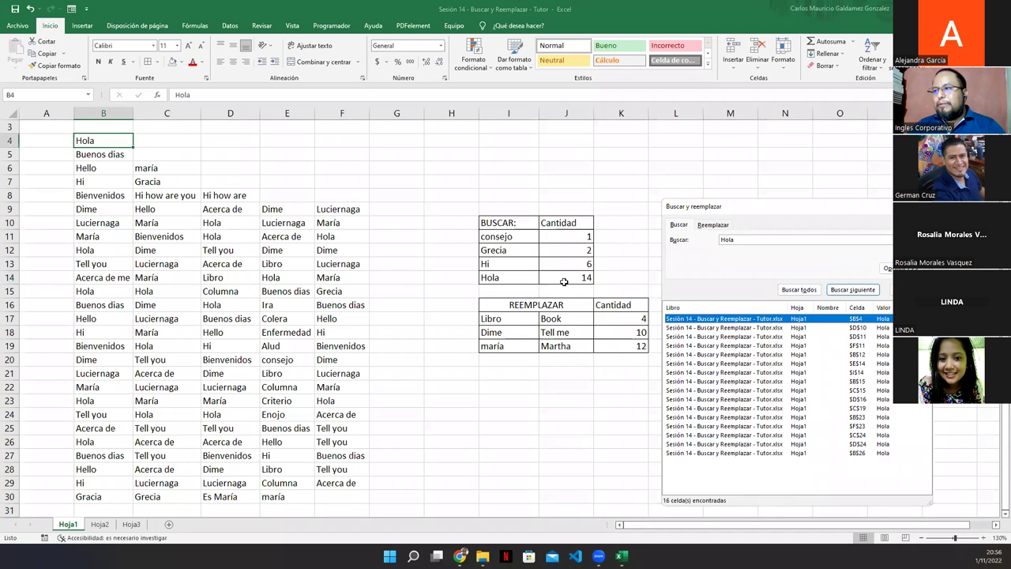
{"action": "left_click", "coordinate": [564, 283]}
{"action": "type", "text": "1"}
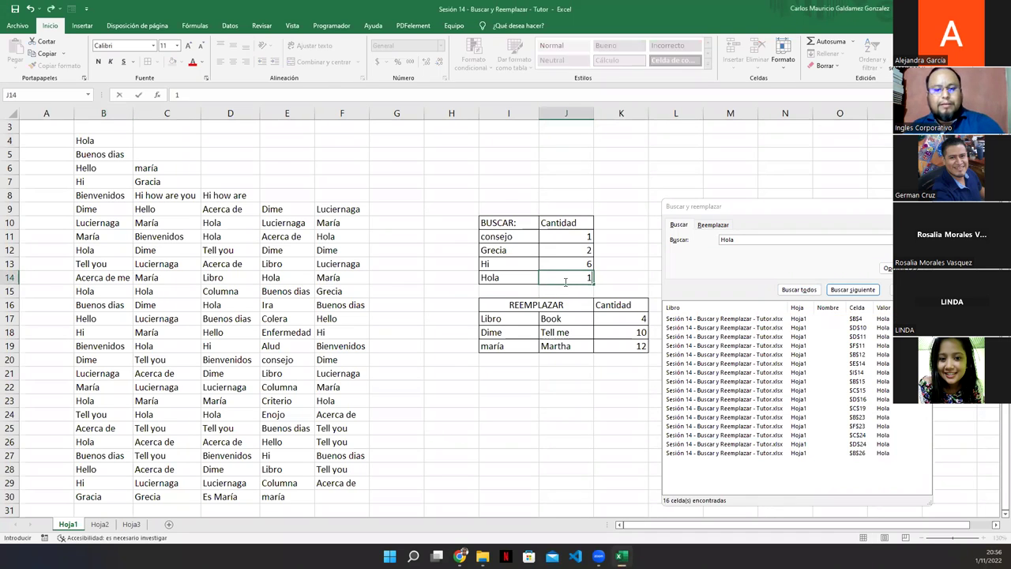
{"action": "type", "text": "5"}
{"action": "key", "text": "Return"}
Compare the Cantidad values of Hoja1's BUSCAR table with those on Hoja3, especially the Hi row.
{"action": "left_click_drag", "start_coordinate": [569, 237], "coordinate": [565, 278]}
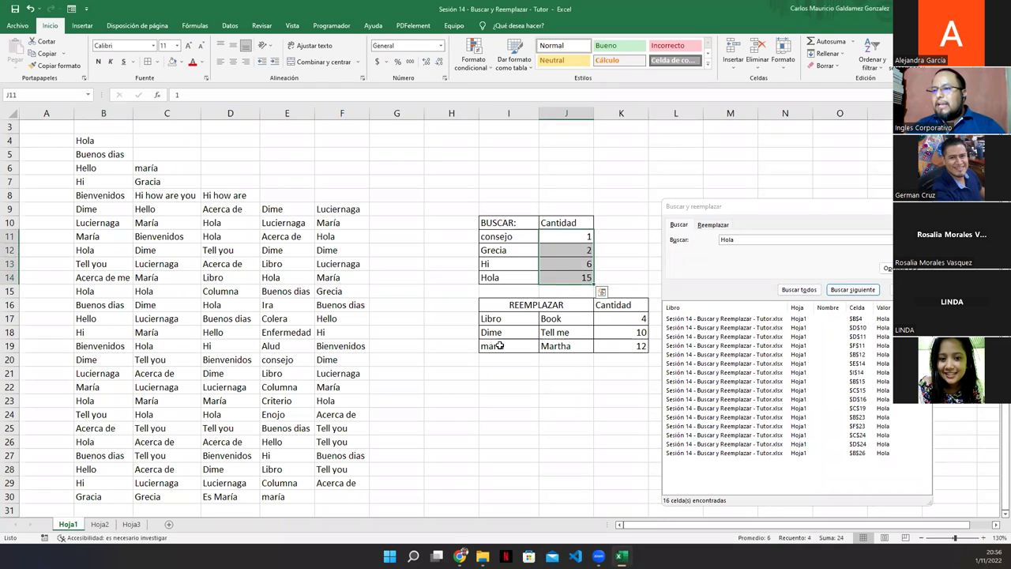
{"action": "left_click", "coordinate": [131, 524]}
{"action": "left_click_drag", "start_coordinate": [209, 177], "coordinate": [207, 206]}
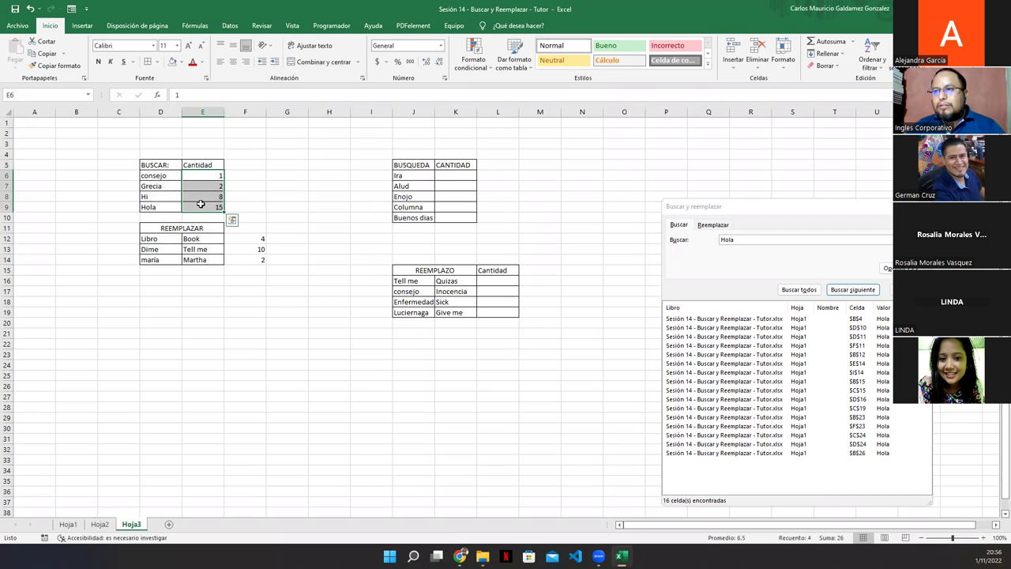
{"action": "left_click", "coordinate": [192, 198]}
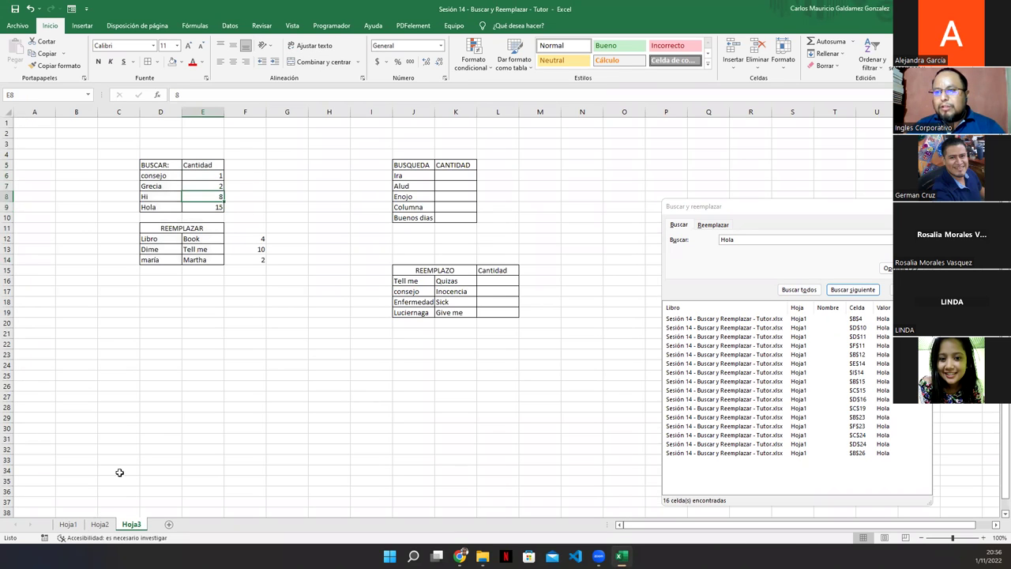
{"action": "left_click", "coordinate": [67, 524]}
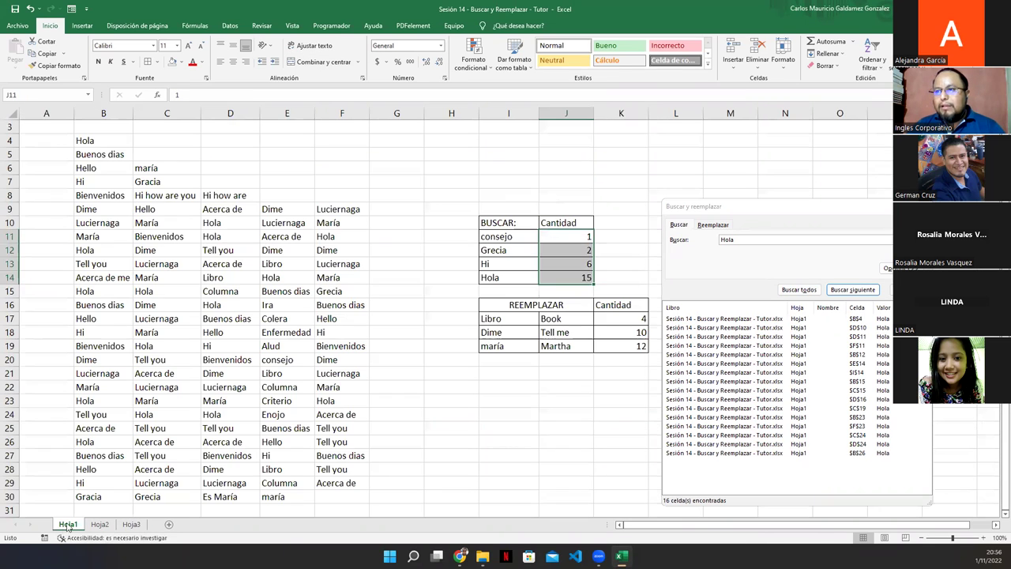
{"action": "left_click", "coordinate": [561, 264]}
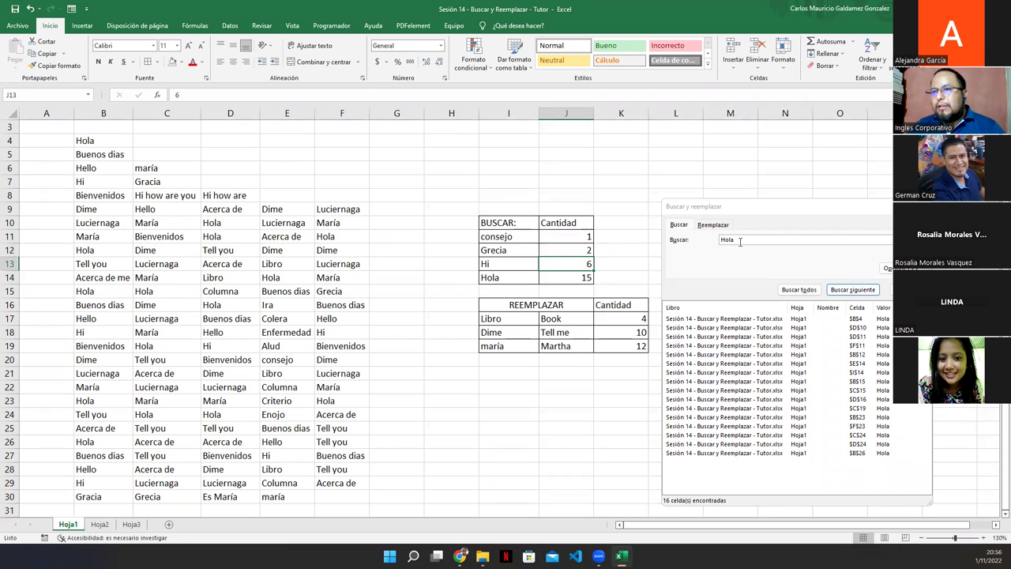
{"action": "left_click_drag", "start_coordinate": [561, 236], "coordinate": [558, 275]}
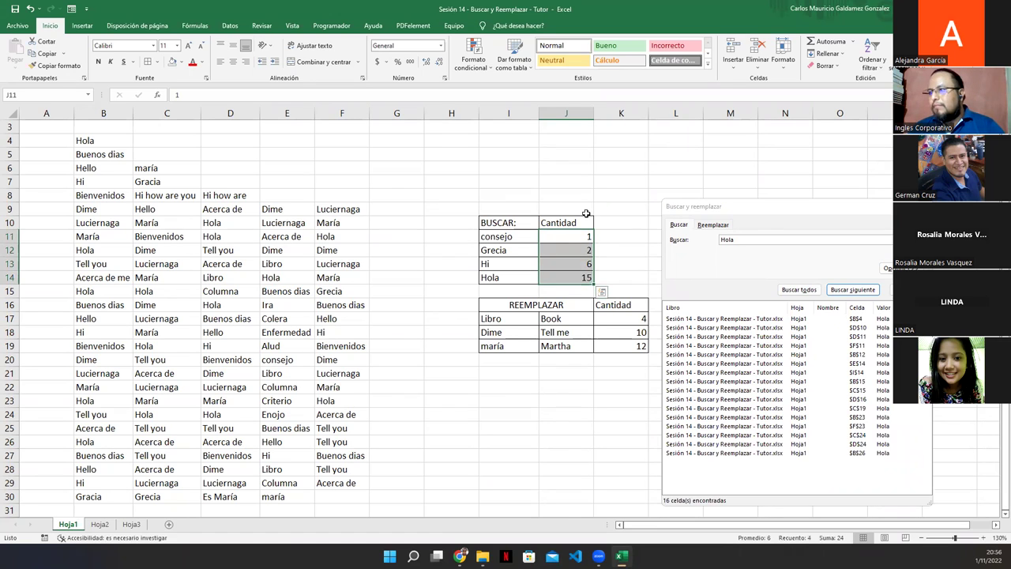
{"action": "left_click", "coordinate": [569, 263]}
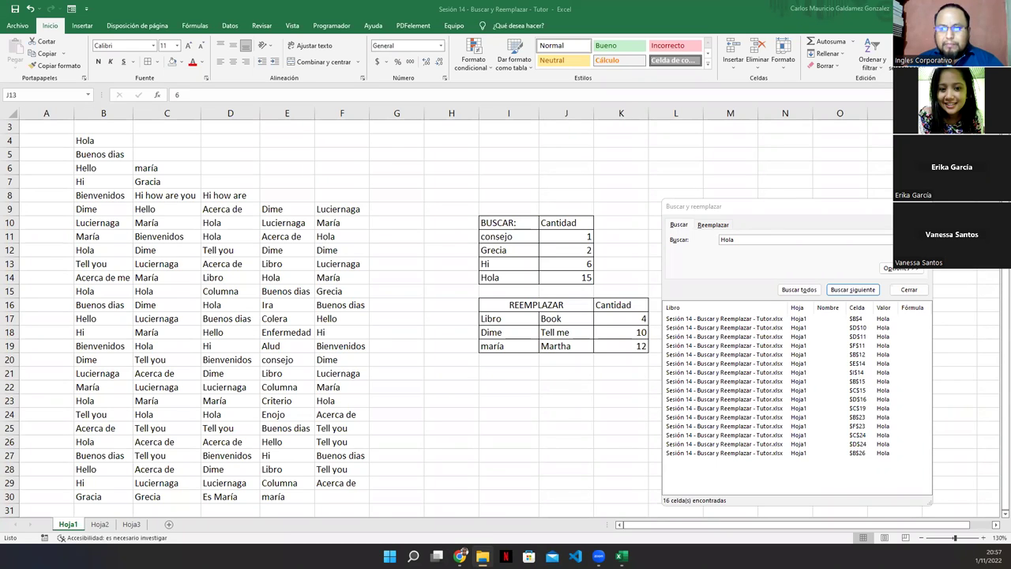
{"action": "left_click", "coordinate": [565, 264]}
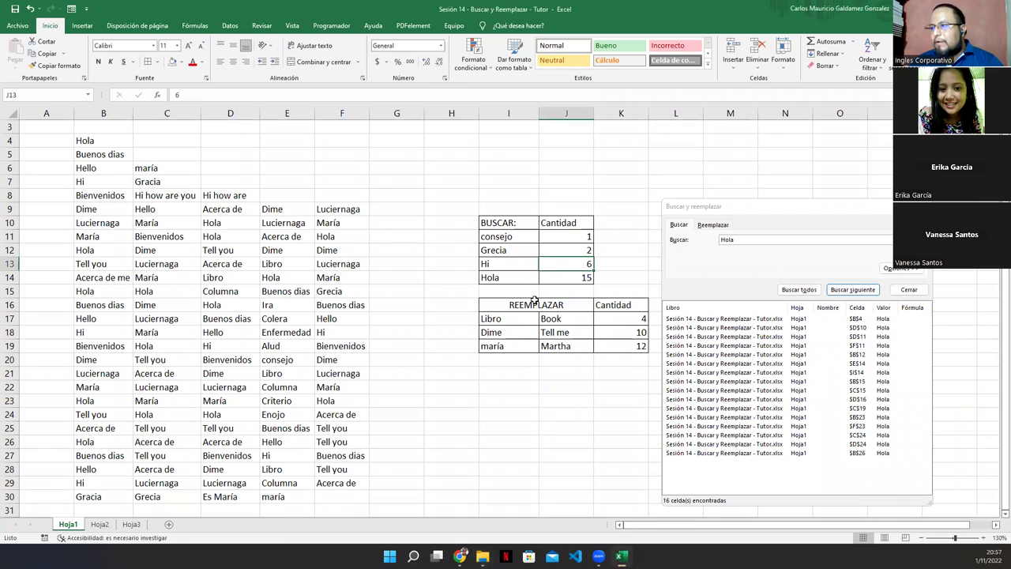
Copy the word list B4:F30 from the Alumno workbook and paste it over the Tutor workbook's list starting at B4 on Hoja1.
{"action": "key", "text": "alt+Tab"}
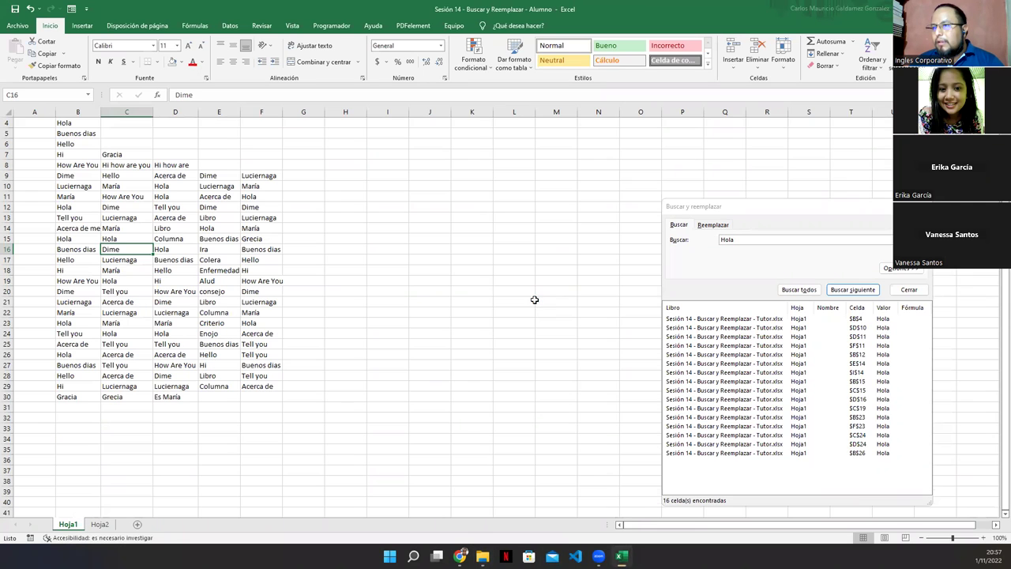
{"action": "scroll", "coordinate": [67, 127], "scroll_direction": "up", "scroll_amount": 1}
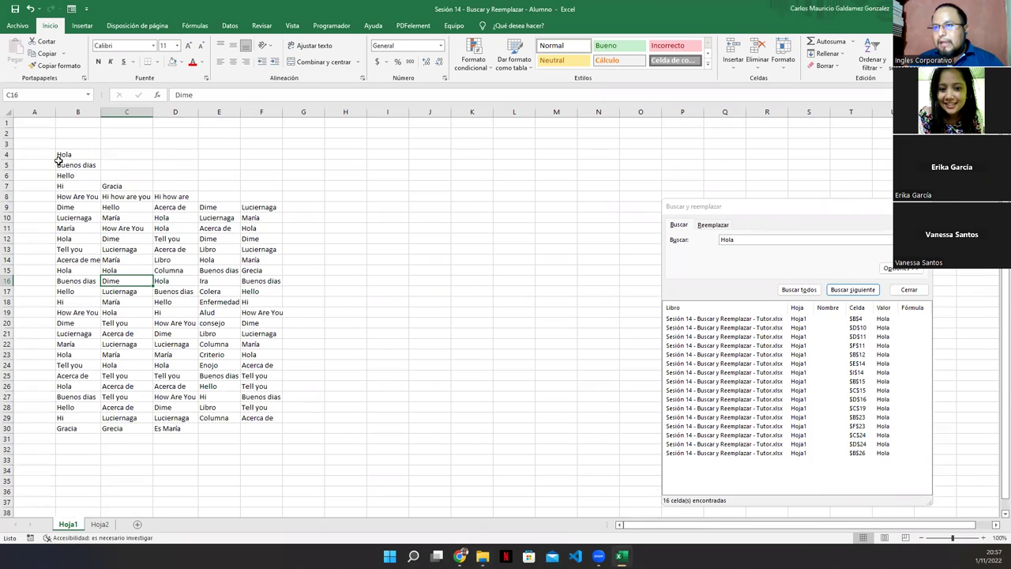
{"action": "left_click_drag", "start_coordinate": [63, 154], "coordinate": [261, 428]}
{"action": "key", "text": "ctrl+c"}
{"action": "key", "text": "alt+Tab"}
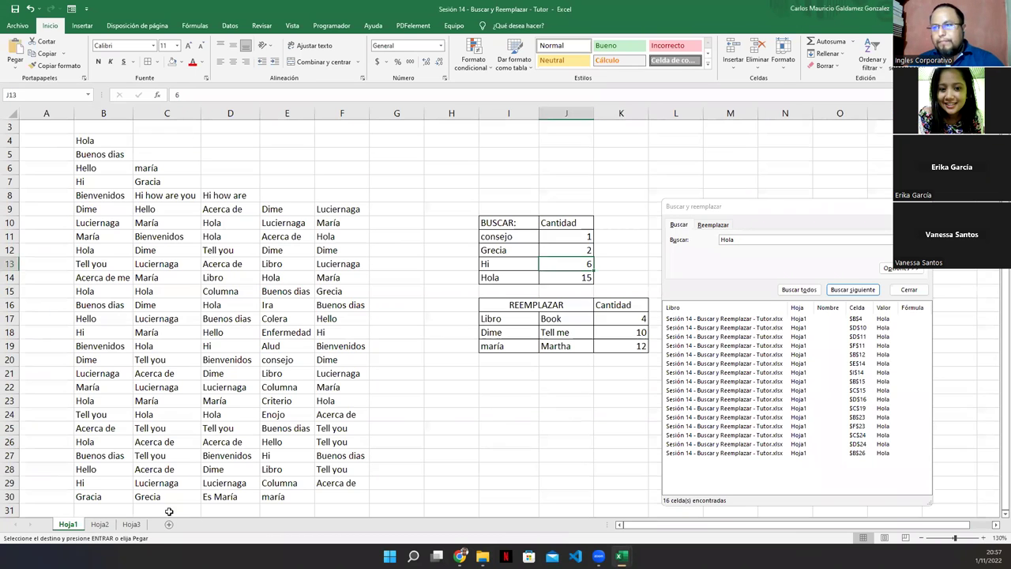
{"action": "left_click", "coordinate": [90, 140]}
{"action": "key", "text": "ctrl+v"}
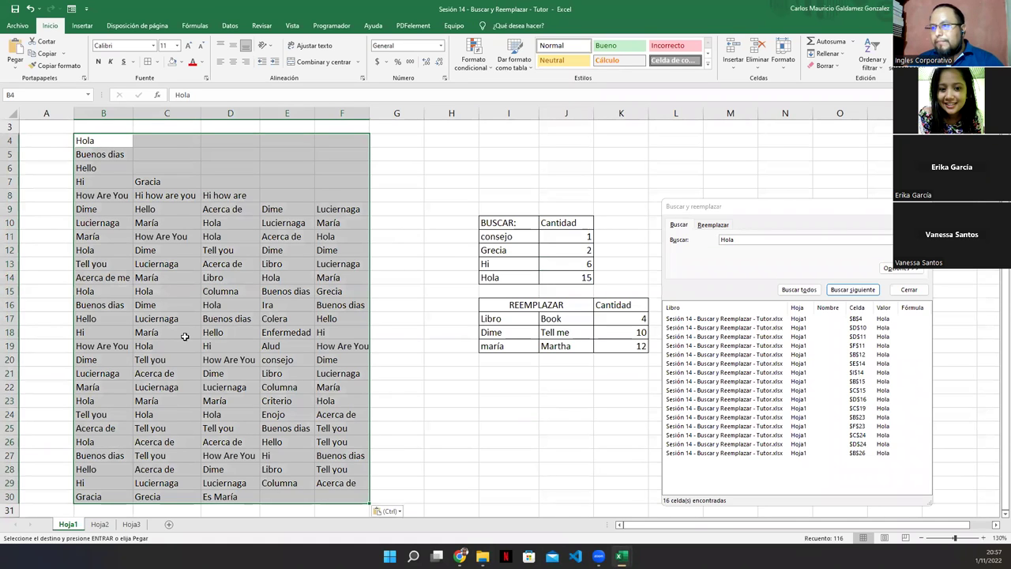
Enter maría in cells C6 and E30 of the pasted word list.
{"action": "left_click", "coordinate": [150, 170]}
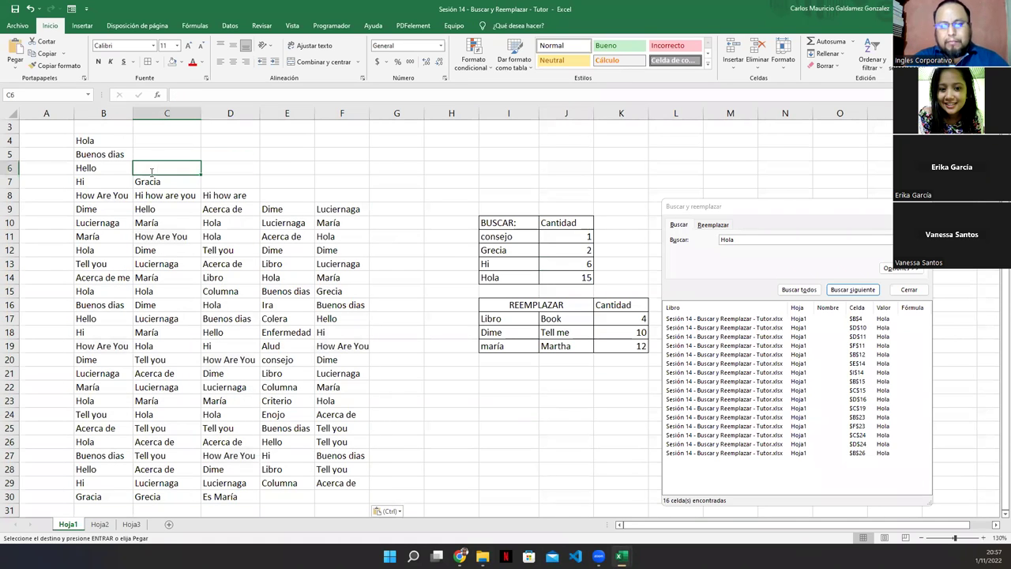
{"action": "type", "text": "maría"}
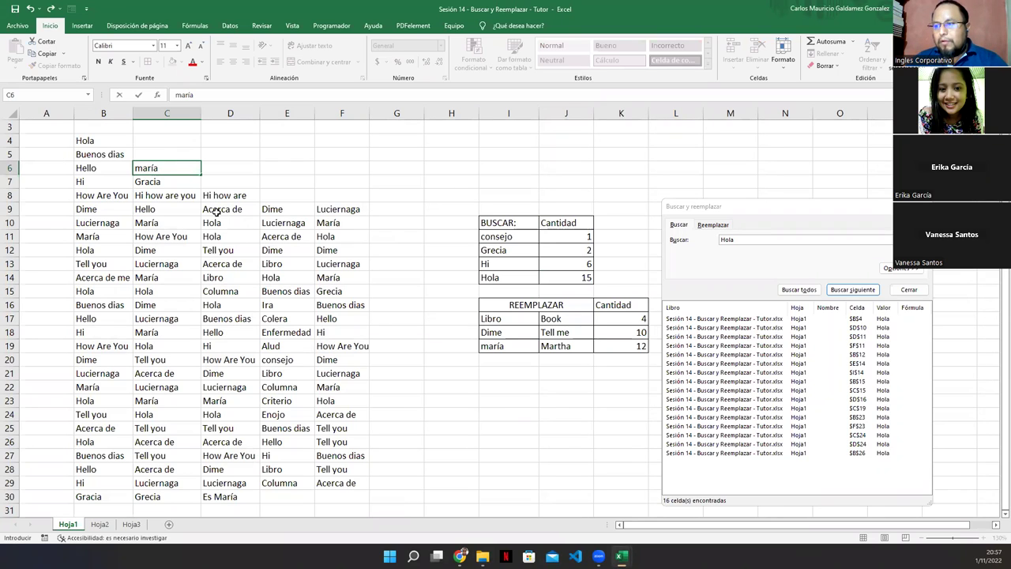
{"action": "left_click", "coordinate": [267, 492]}
{"action": "type", "text": "maría"}
{"action": "key", "text": "Return"}
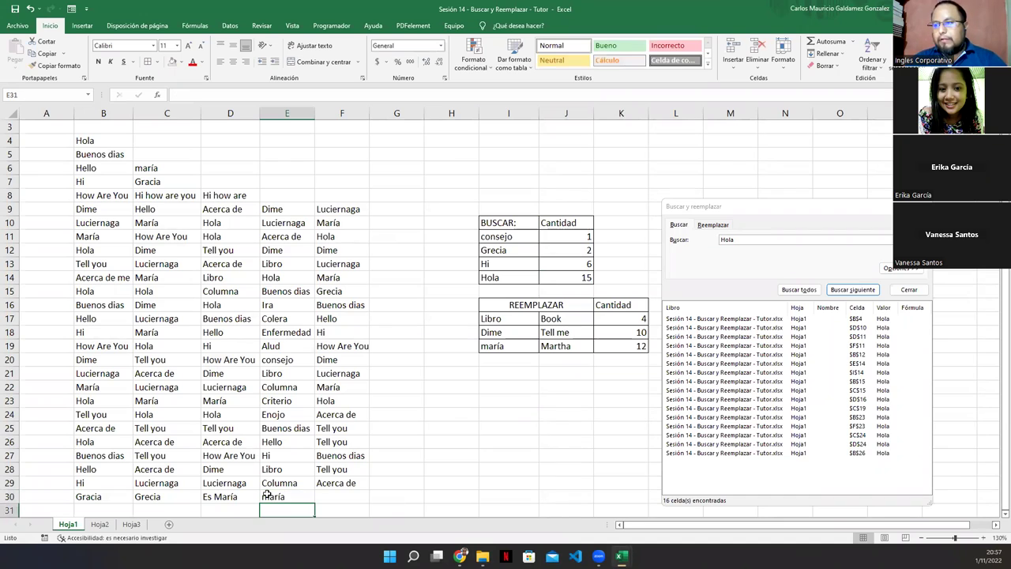
Repeat the Find All search for Hola and inspect cells C6 and E30 in the Alumno workbook before returning to the Tutor workbook.
{"action": "left_click", "coordinate": [743, 240]}
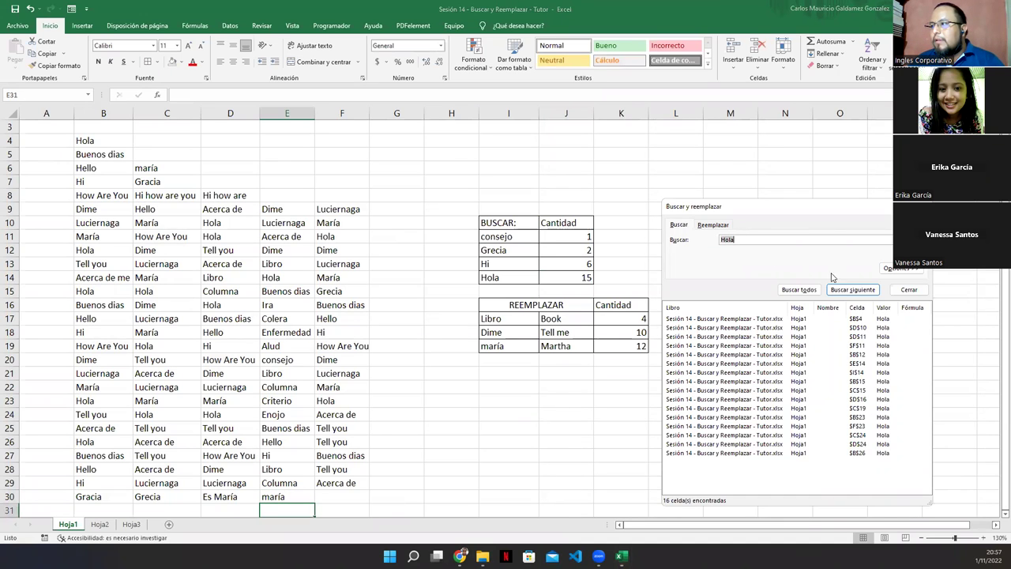
{"action": "left_click", "coordinate": [799, 289]}
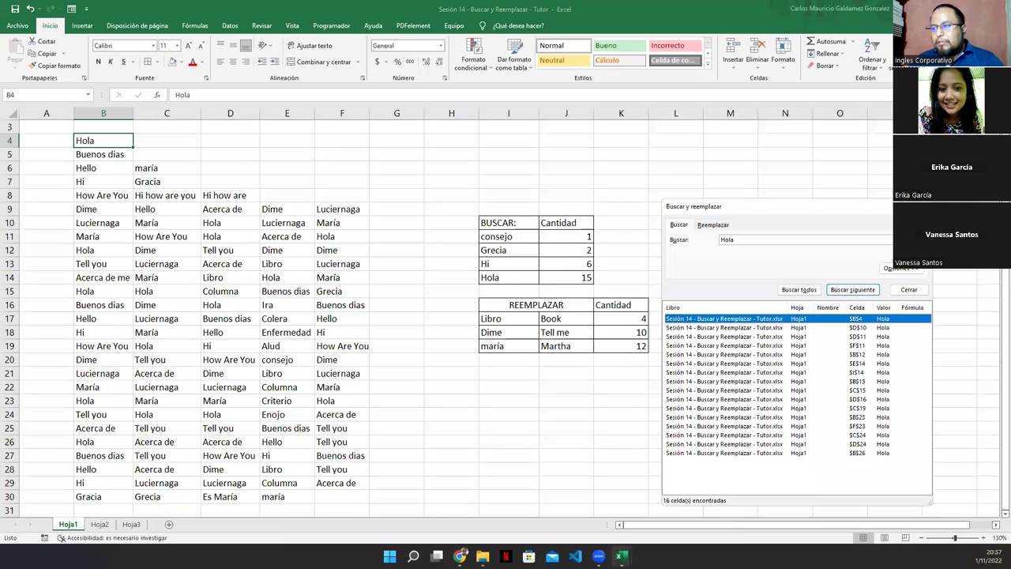
{"action": "left_click", "coordinate": [622, 556]}
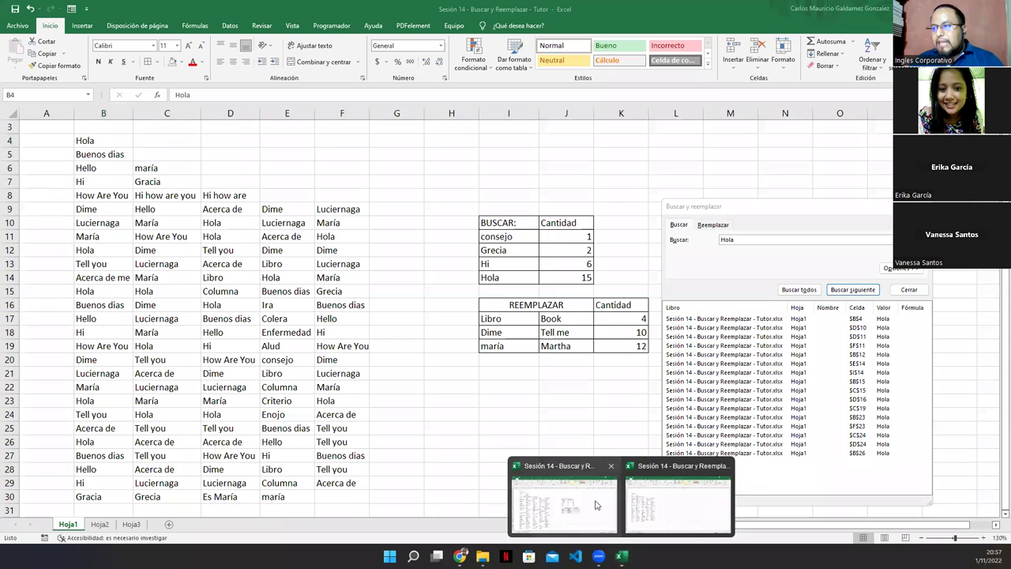
{"action": "left_click", "coordinate": [676, 510]}
{"action": "left_click", "coordinate": [147, 339]}
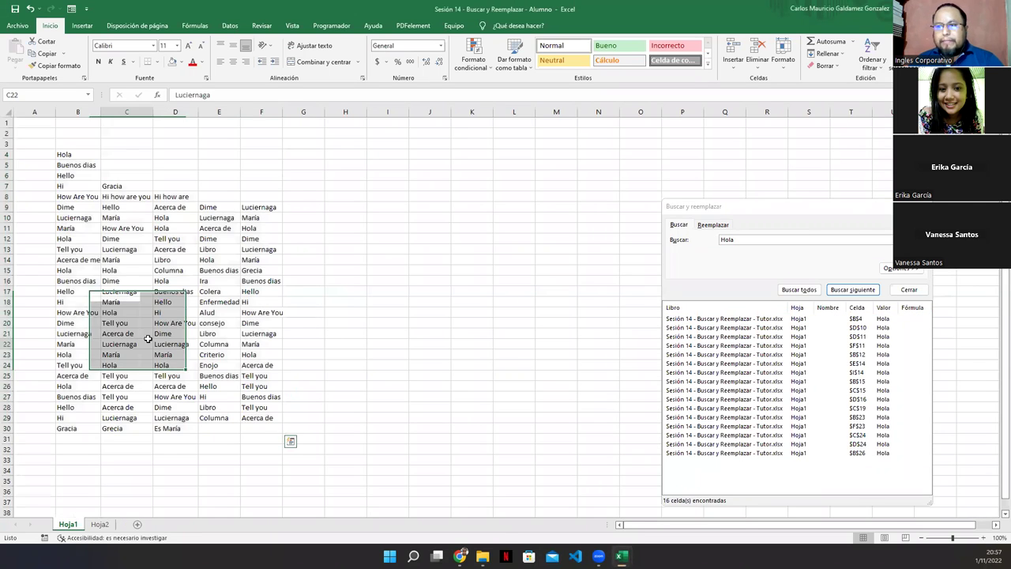
{"action": "left_click", "coordinate": [112, 176]}
{"action": "left_click", "coordinate": [211, 428]}
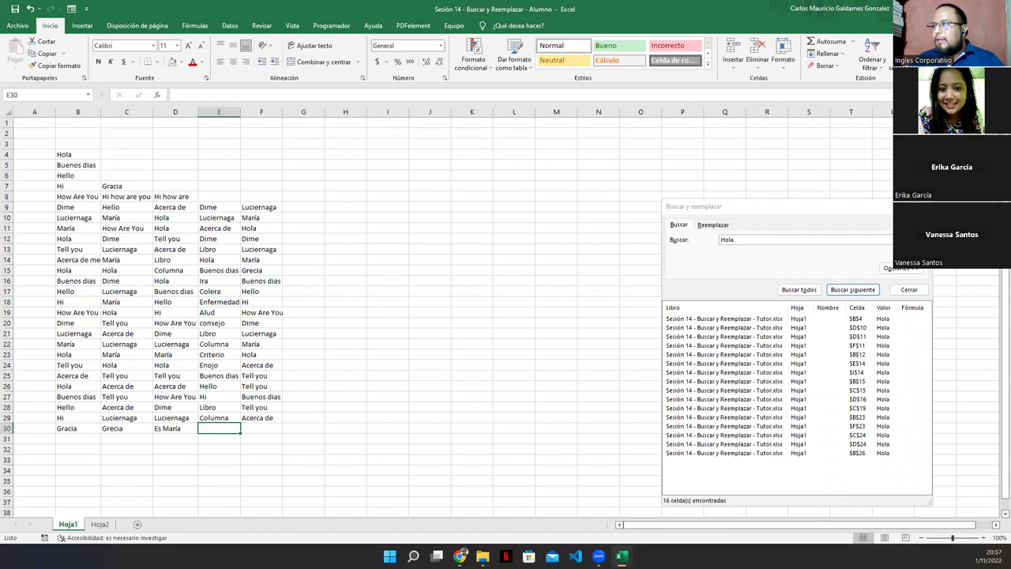
{"action": "key", "text": "ctrl+Tab"}
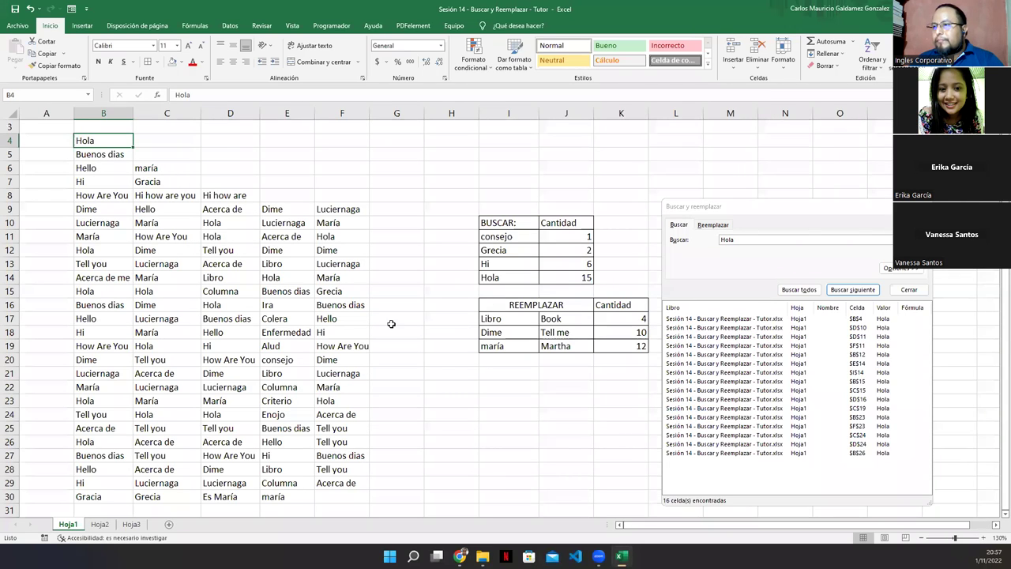
Reopen the search dialog and find all cells containing consejo in the restored list.
{"action": "left_click", "coordinate": [909, 289]}
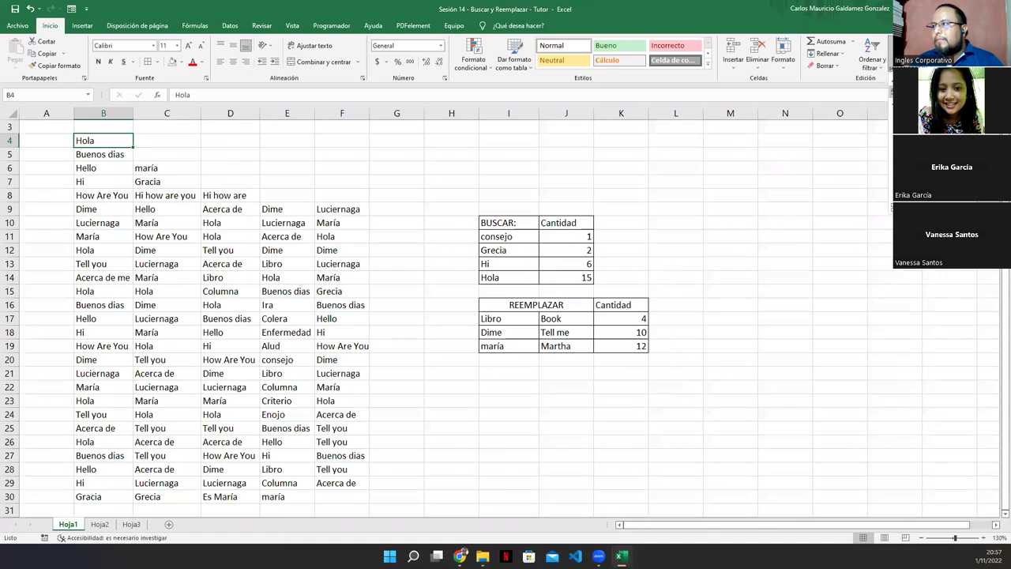
{"action": "key", "text": "ctrl+b"}
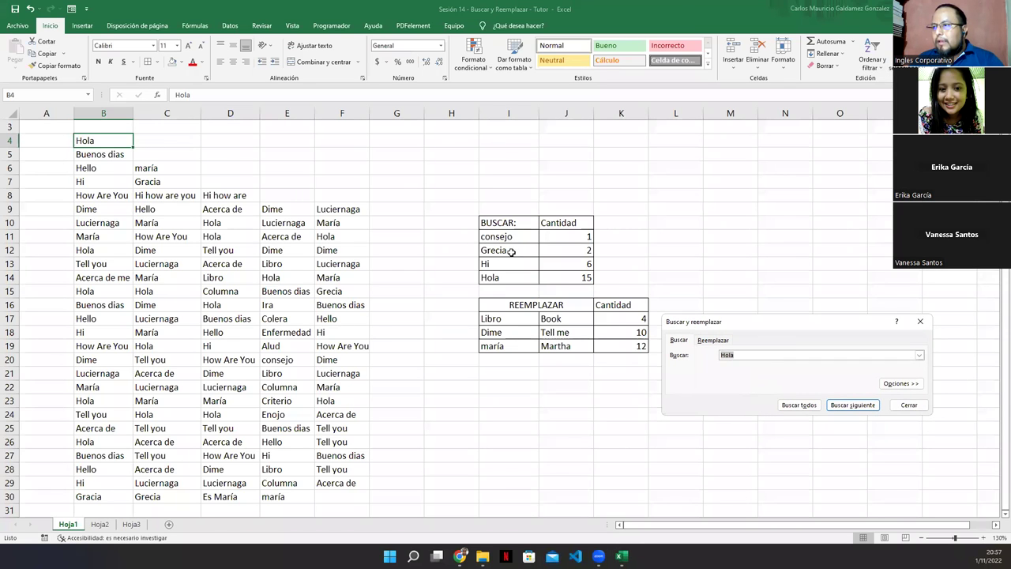
{"action": "type", "text": "consejo"}
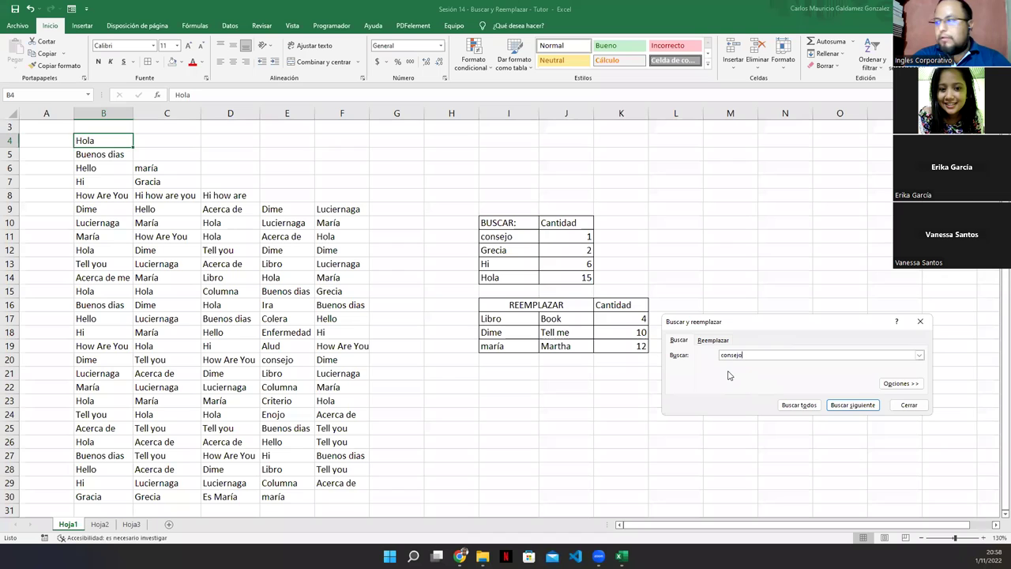
{"action": "key", "text": "Return"}
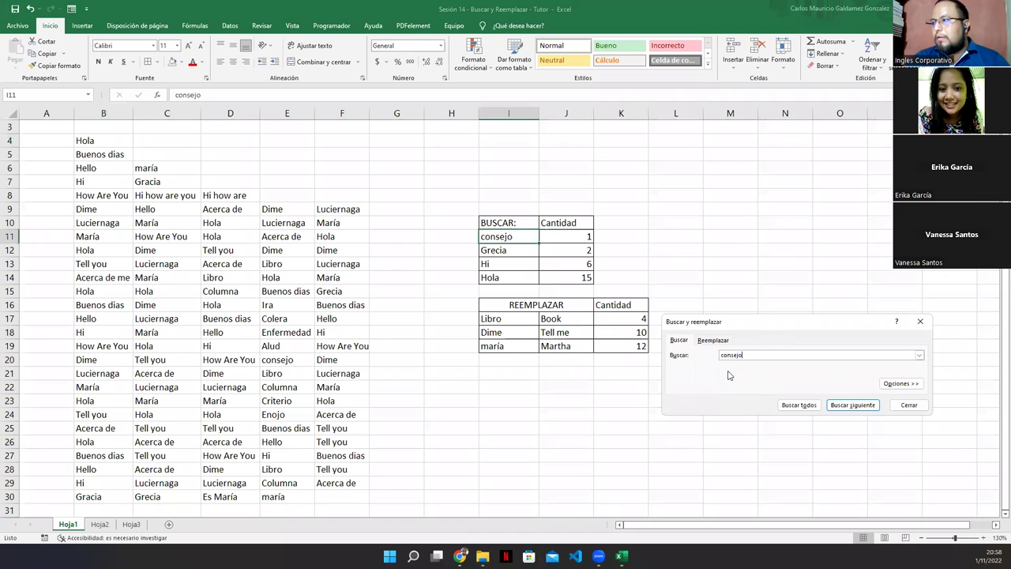
{"action": "left_click", "coordinate": [799, 404]}
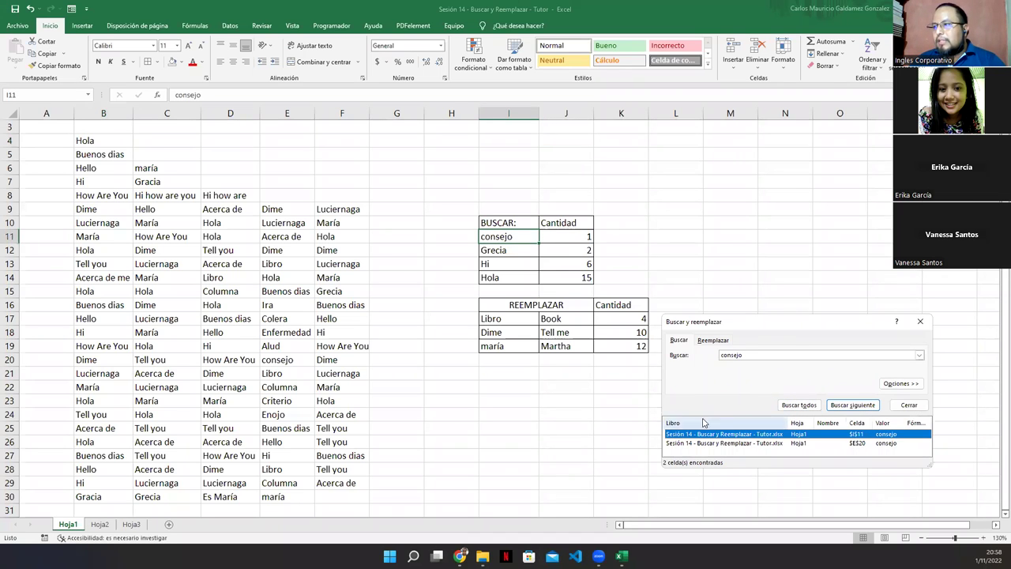
Find all cells containing Grecia and enlarge the results list.
{"action": "left_click", "coordinate": [918, 355]}
{"action": "type", "text": "Grecia"}
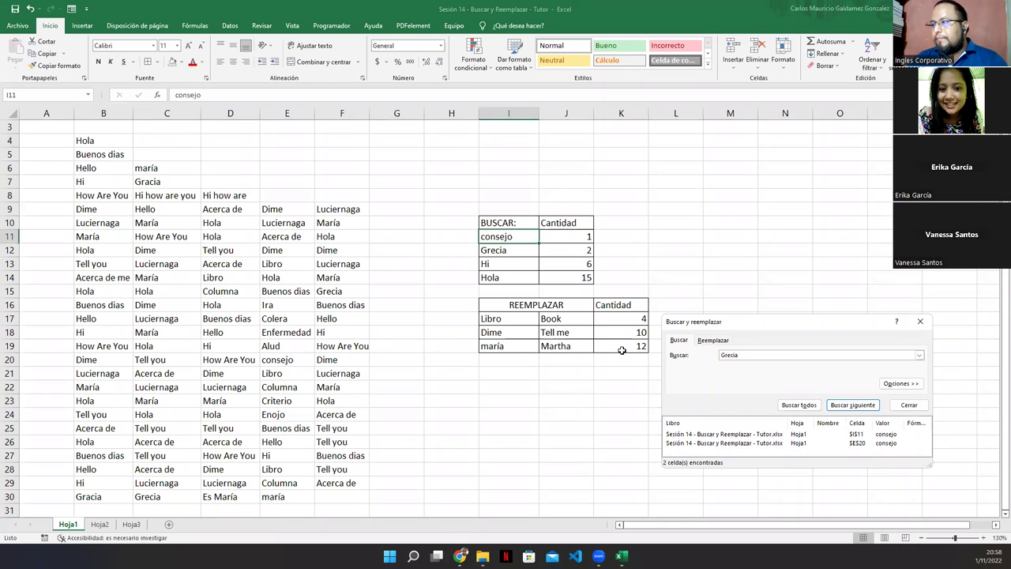
{"action": "left_click", "coordinate": [790, 406]}
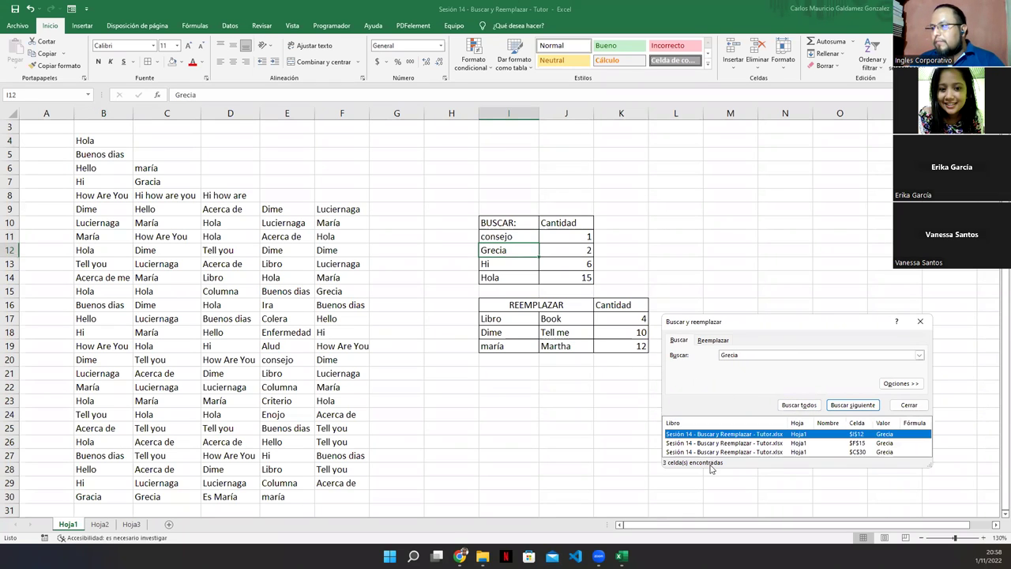
{"action": "left_click_drag", "start_coordinate": [711, 469], "coordinate": [711, 497]}
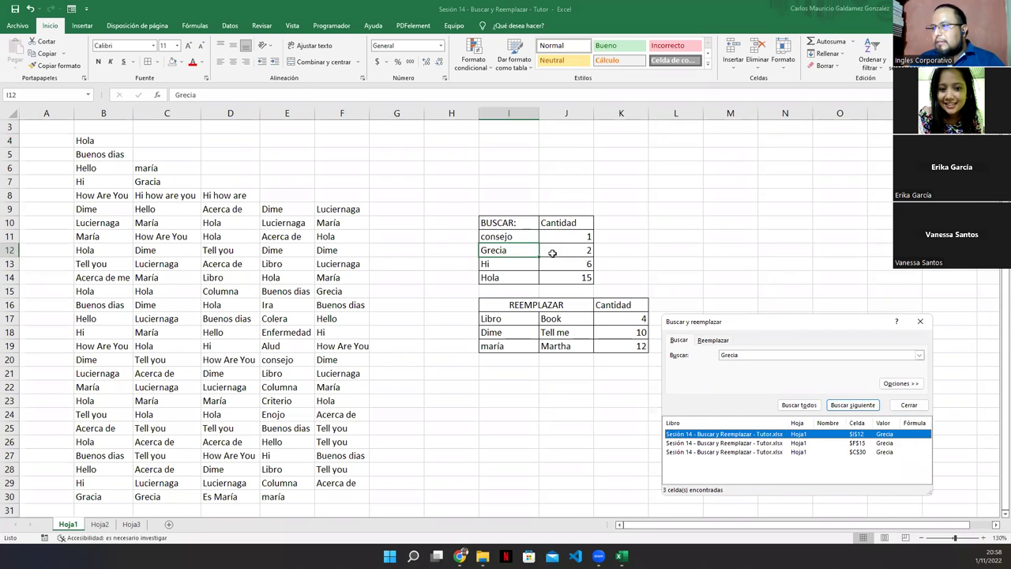
Find all cells containing Hi and compare the results with its count in the BUSCAR table.
{"action": "left_click", "coordinate": [919, 354]}
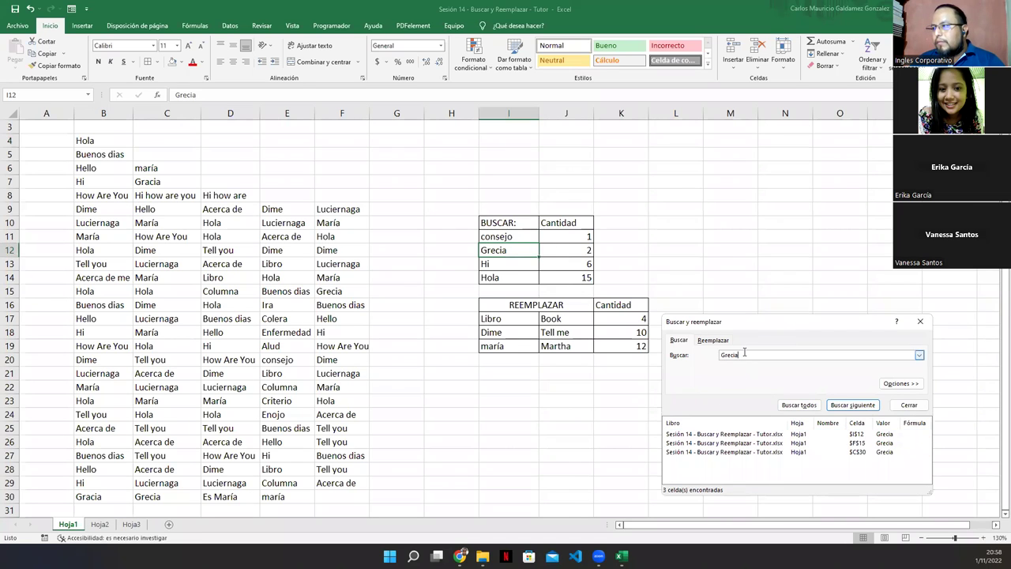
{"action": "type", "text": "Hi"}
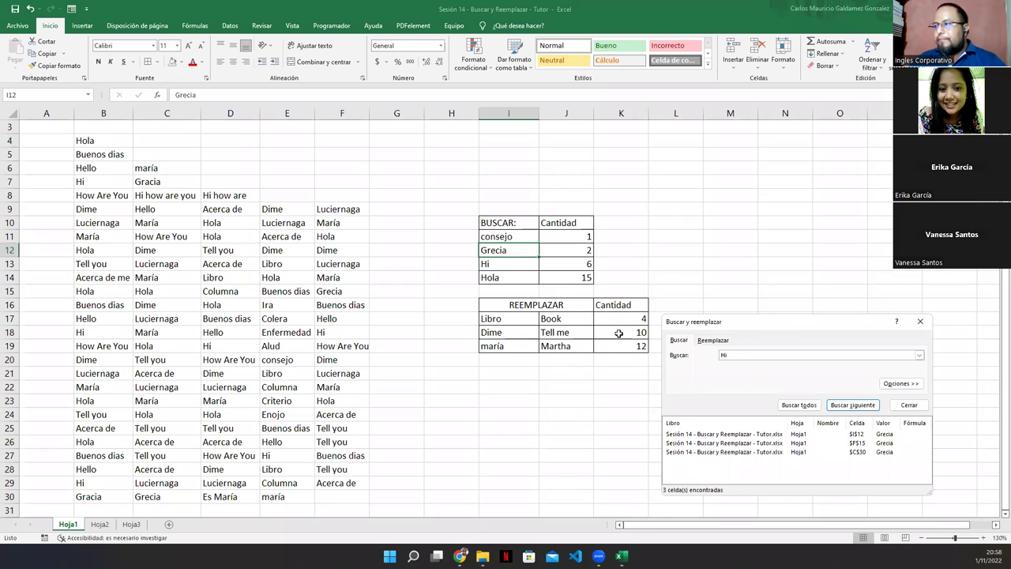
{"action": "left_click", "coordinate": [790, 406]}
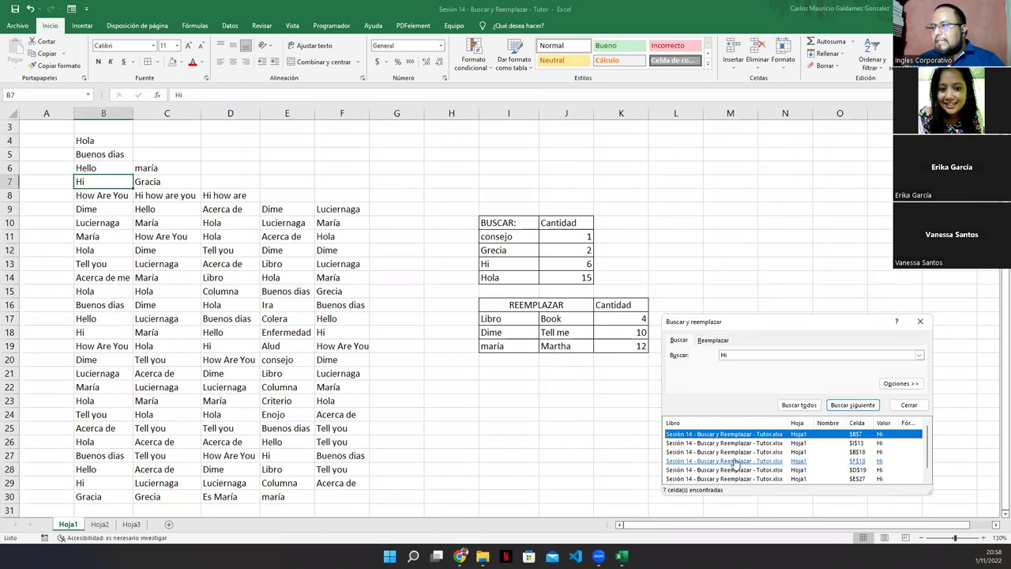
{"action": "left_click", "coordinate": [575, 264]}
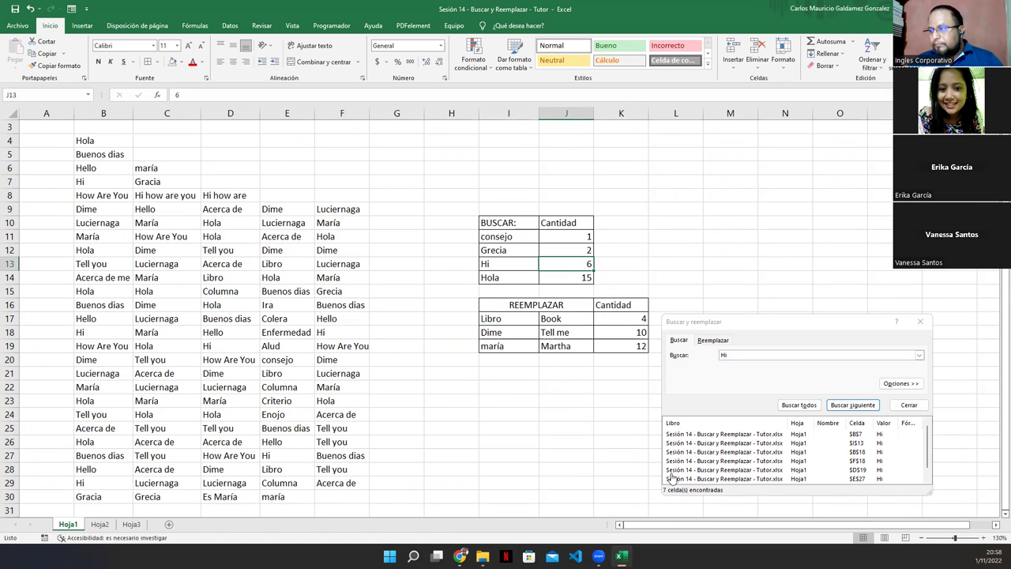
Find all cells containing Hola and compare the results with its count in cell J14.
{"action": "left_click", "coordinate": [553, 282]}
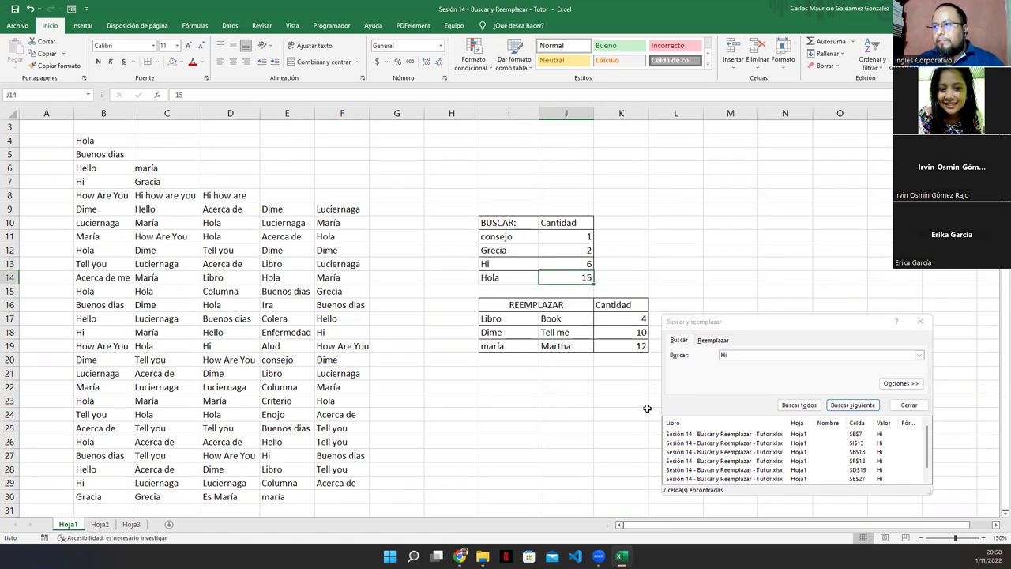
{"action": "left_click", "coordinate": [733, 354]}
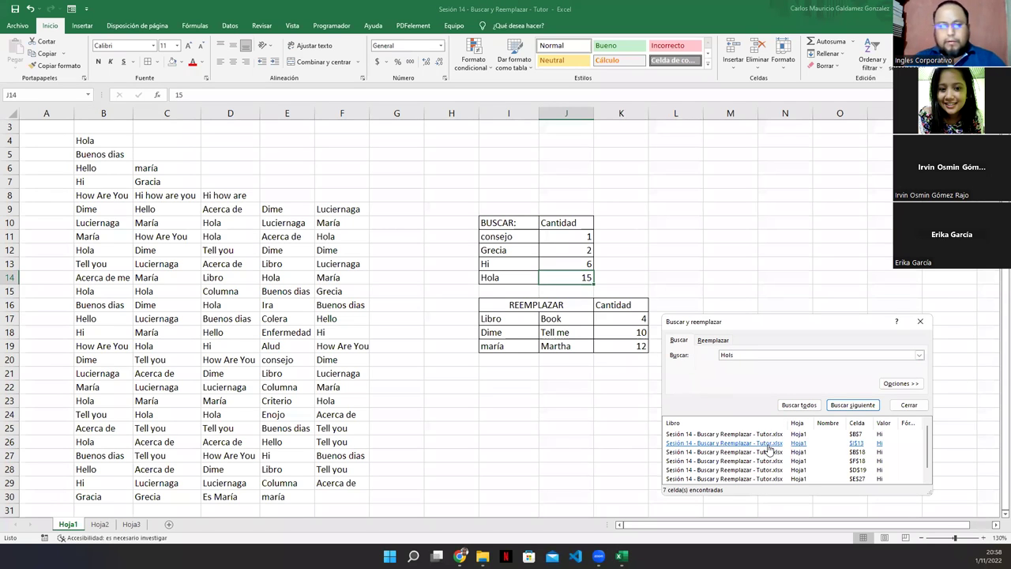
{"action": "left_click", "coordinate": [796, 405]}
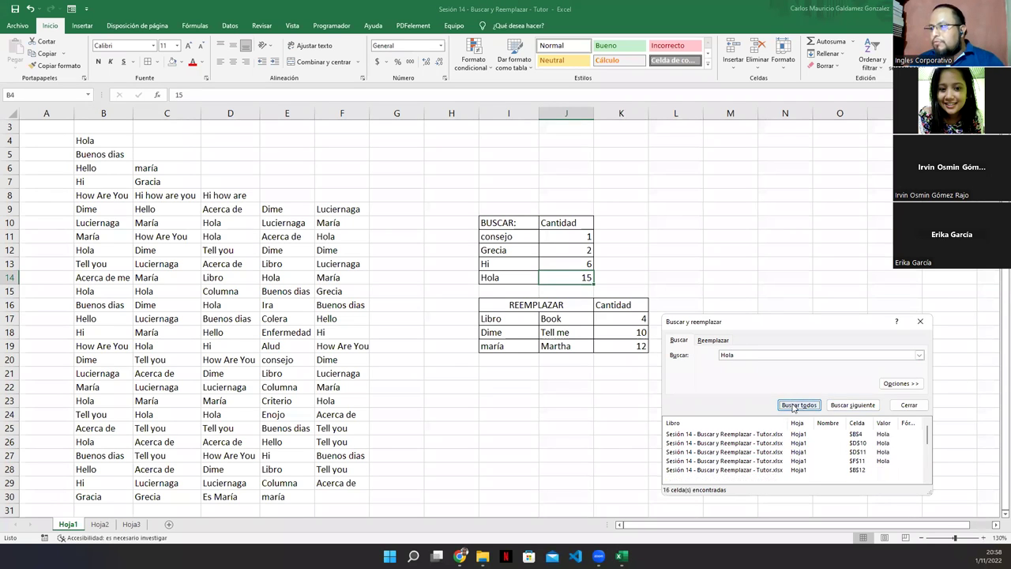
{"action": "left_click", "coordinate": [576, 280]}
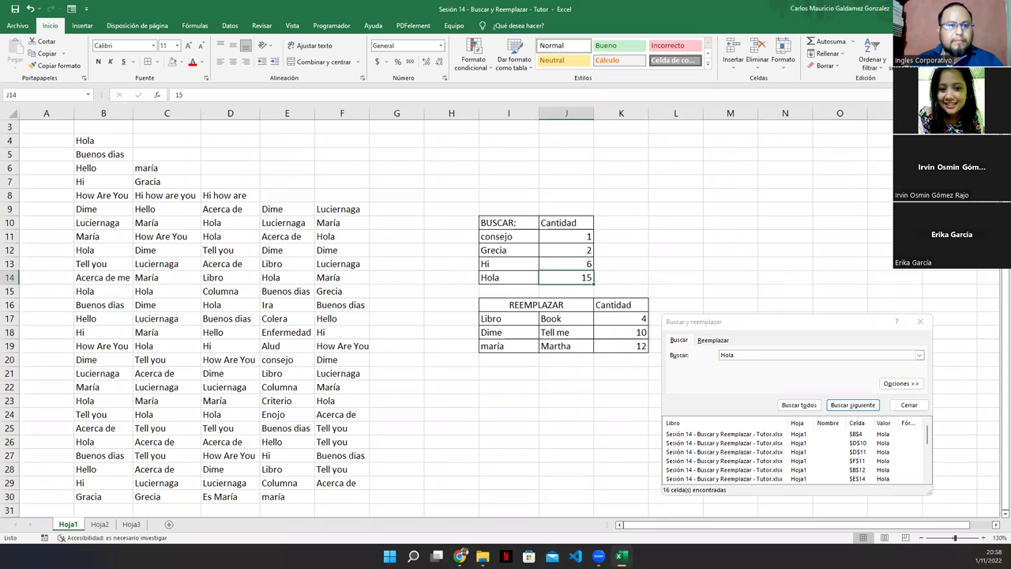
{"action": "key", "text": "alt+Tab"}
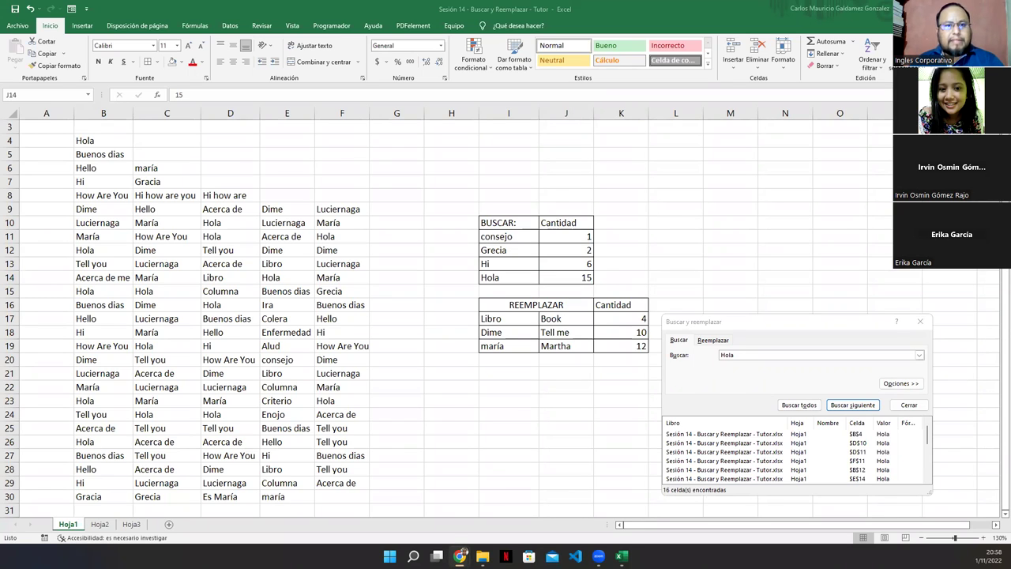
Find all cells containing Libro, the first word of the REEMPLAZAR table.
{"action": "left_click", "coordinate": [620, 318]}
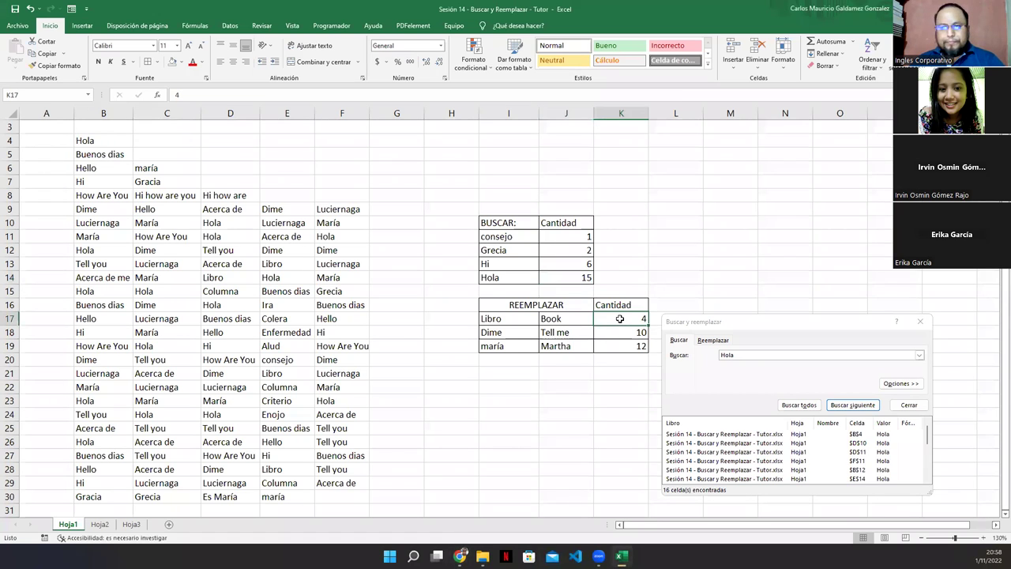
{"action": "left_click", "coordinate": [680, 346]}
{"action": "type", "text": "Libro"}
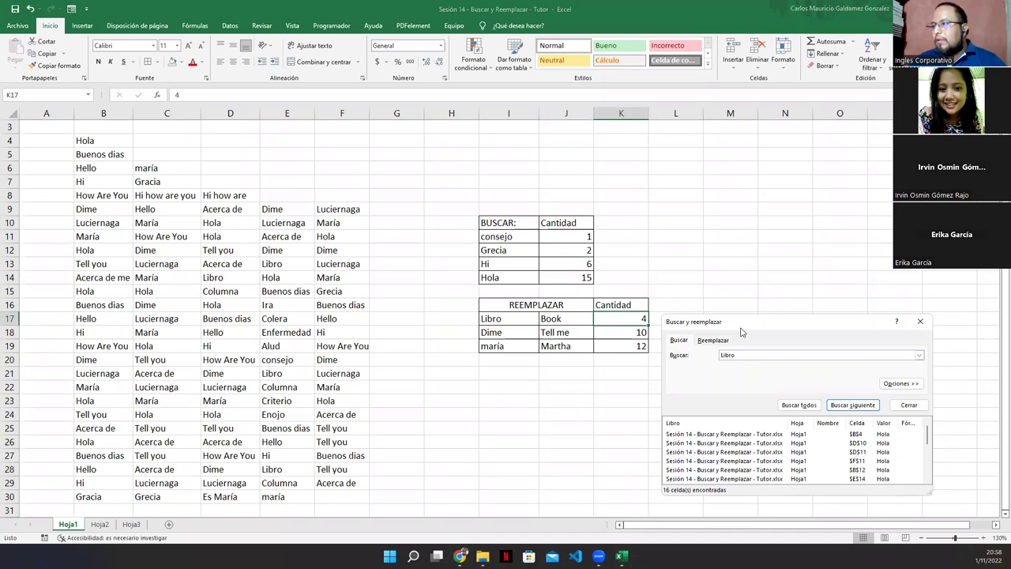
{"action": "left_click", "coordinate": [798, 406]}
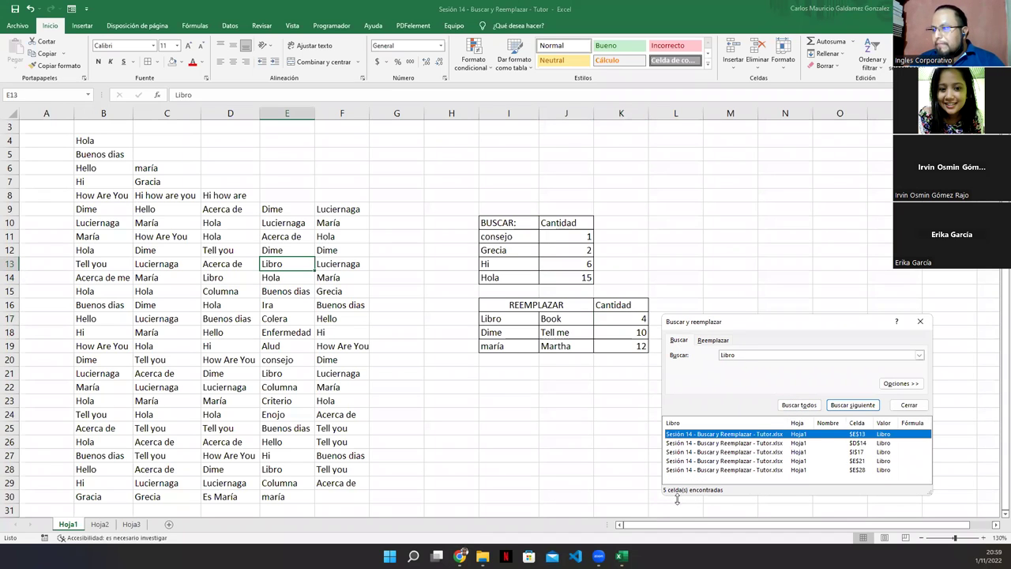
Replace every occurrence of Libro on the sheet with Book and dismiss the confirmation.
{"action": "left_click", "coordinate": [712, 341]}
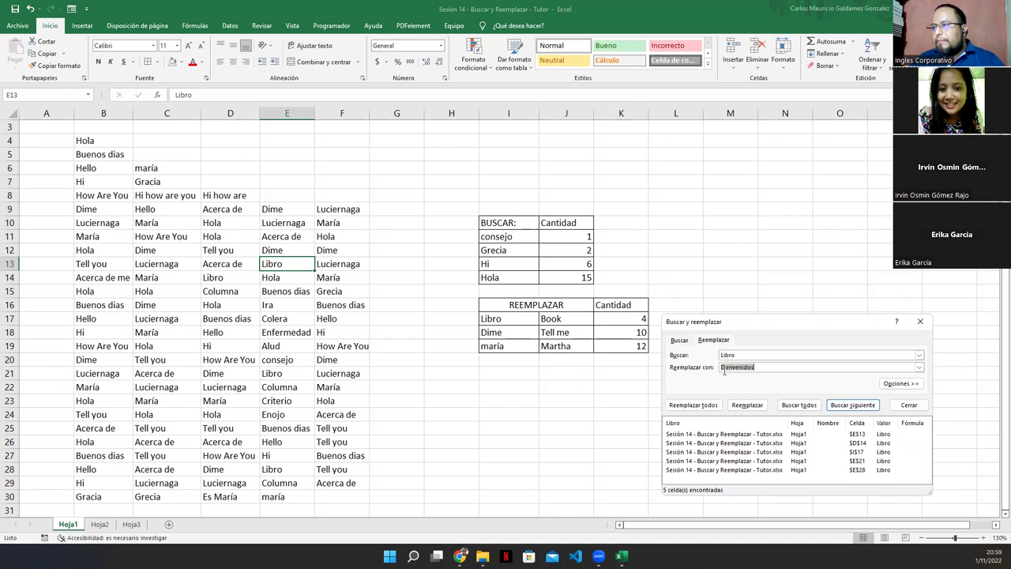
{"action": "type", "text": "Book"}
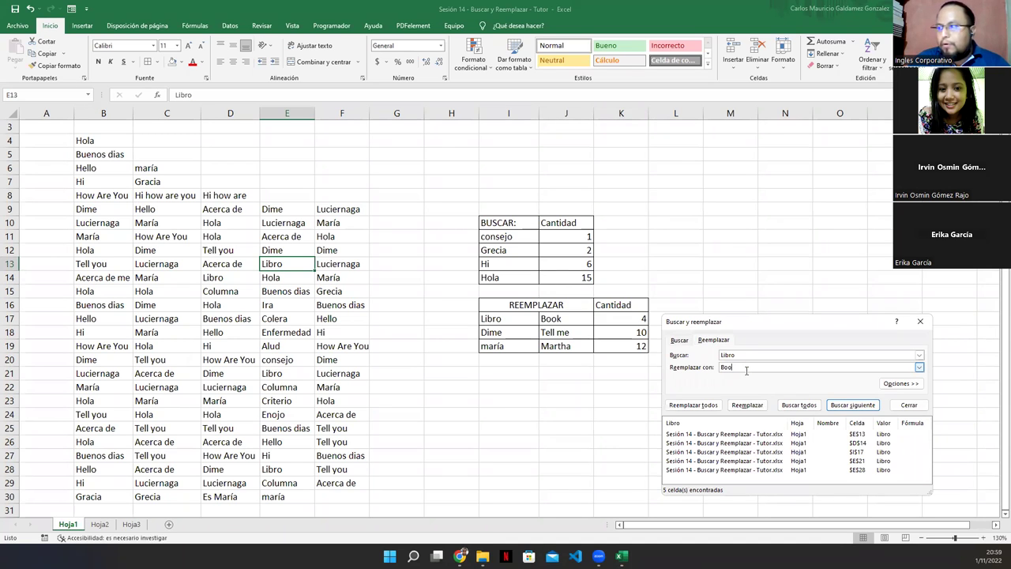
{"action": "left_click", "coordinate": [693, 405]}
{"action": "left_click", "coordinate": [510, 306]}
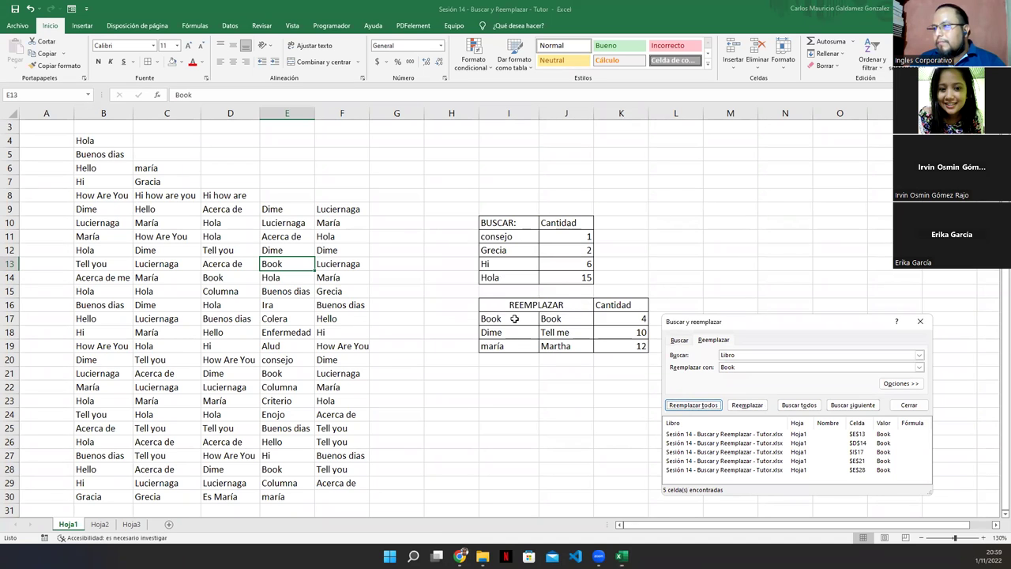
Restore Libro in cell I17 of the REEMPLAZAR table and repeat the Find All search for Libro.
{"action": "left_click", "coordinate": [514, 320]}
{"action": "type", "text": "Libro"}
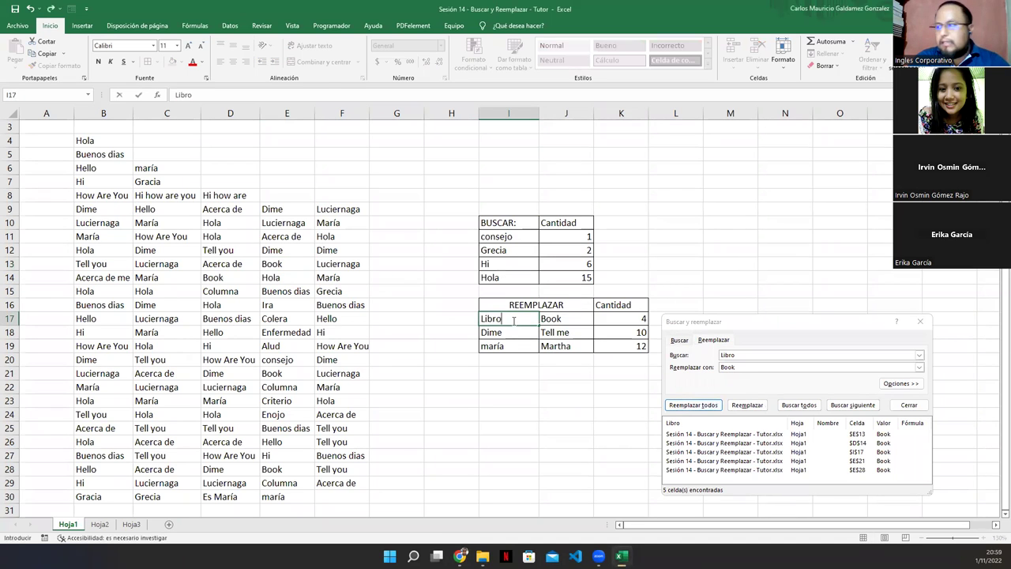
{"action": "key", "text": "Return"}
{"action": "left_click", "coordinate": [632, 319]}
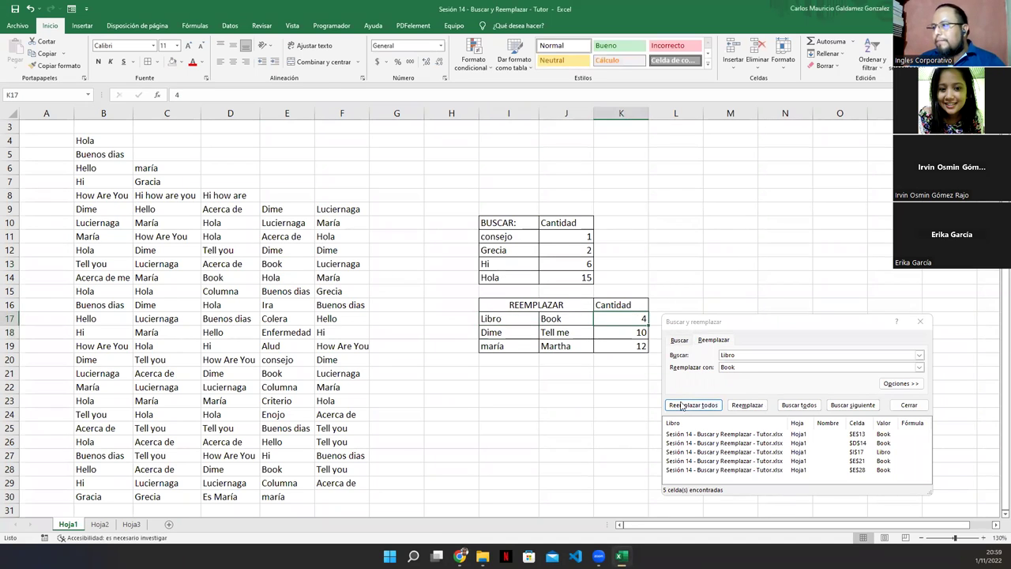
{"action": "left_click", "coordinate": [793, 407]}
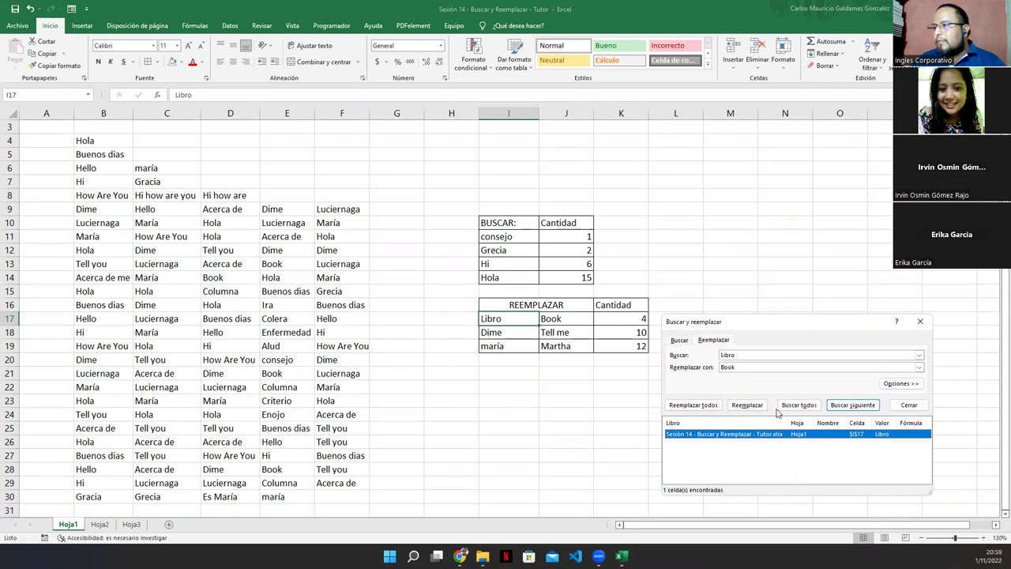
Find all cells containing Dime and compare the results with its count in the REEMPLAZAR table.
{"action": "left_click", "coordinate": [515, 332]}
{"action": "left_click", "coordinate": [680, 357]}
{"action": "type", "text": "D"}
{"action": "key", "text": "BackSpace"}
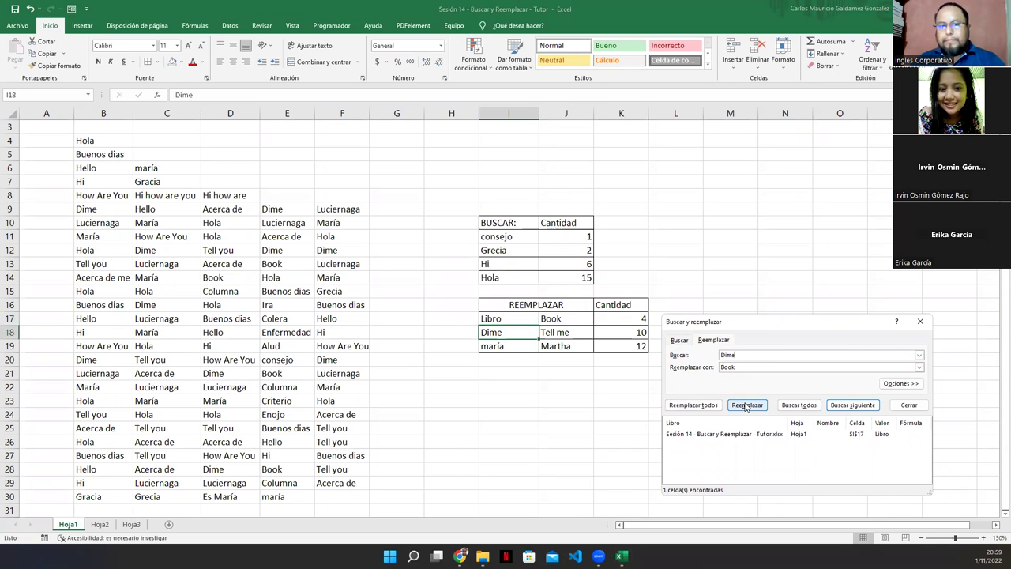
{"action": "left_click", "coordinate": [791, 407]}
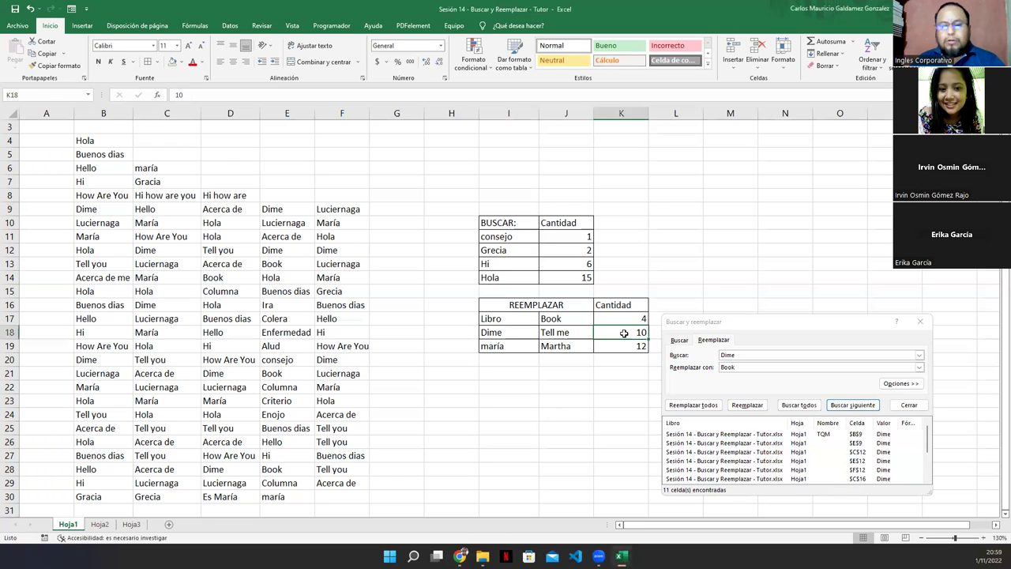
Replace every occurrence of Dime on the sheet with Tell me and dismiss the confirmation.
{"action": "double_click", "coordinate": [727, 367]}
{"action": "type", "text": "Tell me"}
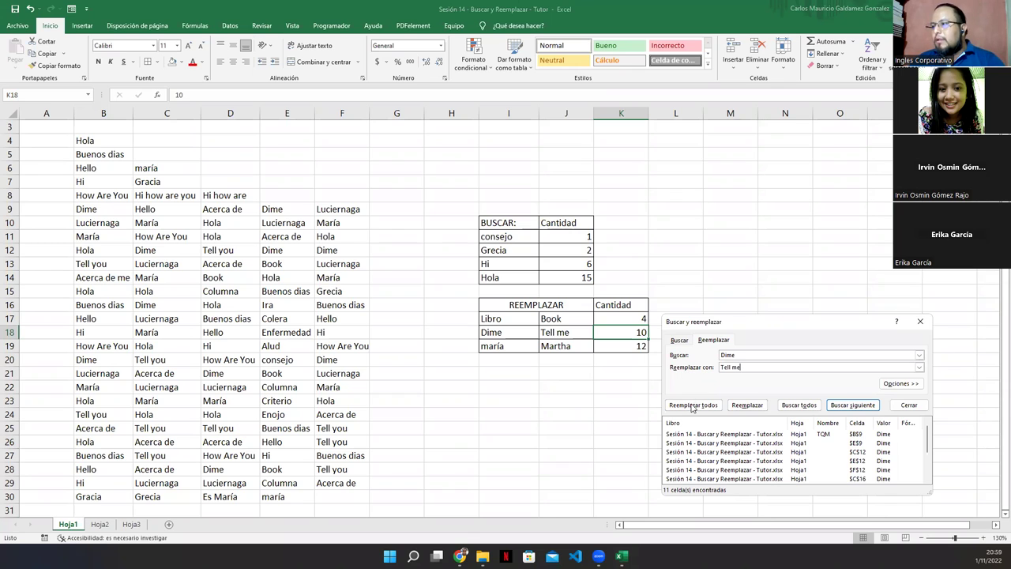
{"action": "left_click", "coordinate": [692, 406]}
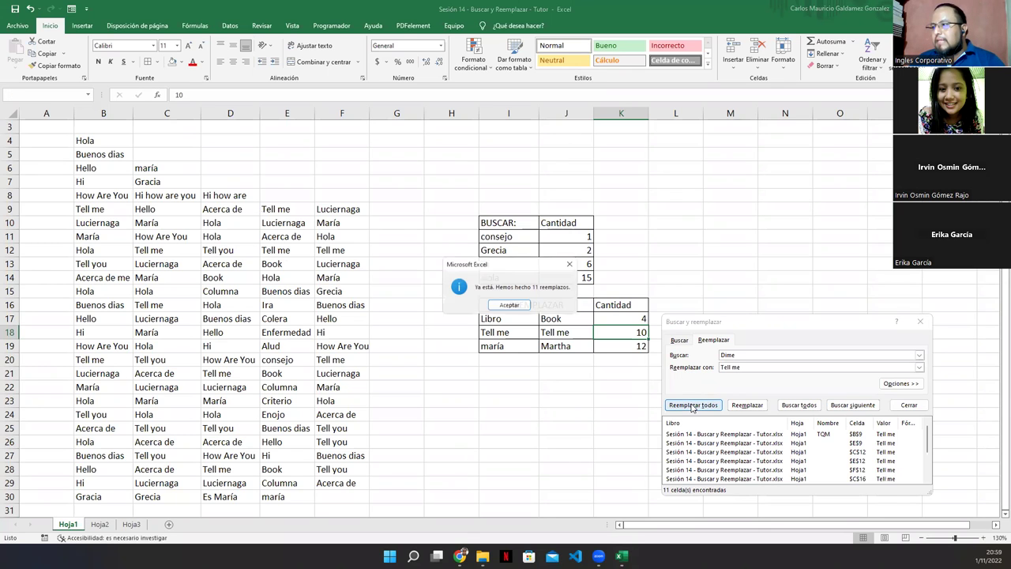
{"action": "left_click", "coordinate": [516, 307]}
Restore Dime in cell I18 of the REEMPLAZAR table.
{"action": "double_click", "coordinate": [520, 332]}
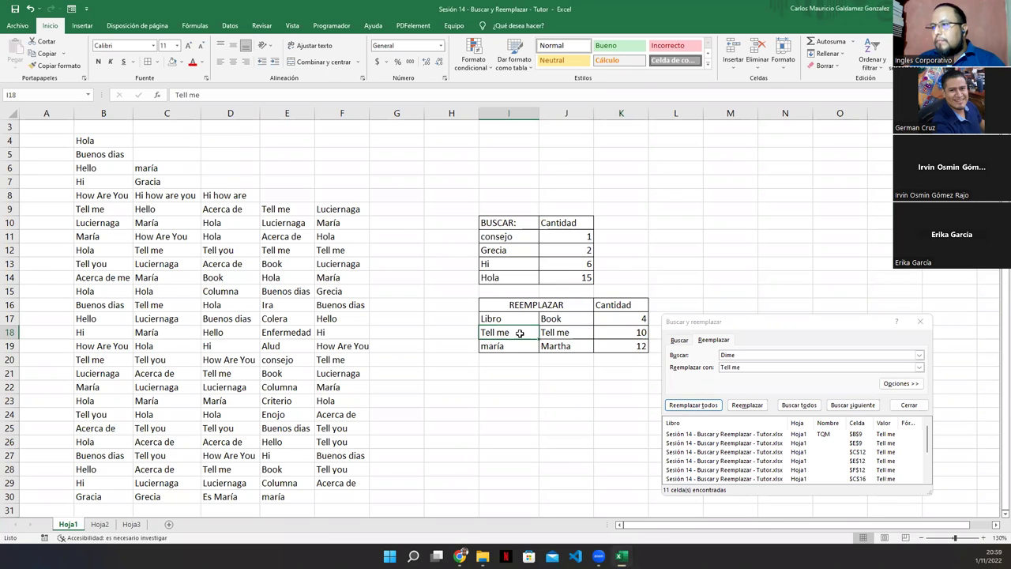
{"action": "key", "text": "BackSpace"}
{"action": "key", "text": "BackSpace"}
{"action": "key", "text": "BackSpace"}
{"action": "key", "text": "BackSpace"}
{"action": "key", "text": "BackSpace"}
{"action": "key", "text": "BackSpace"}
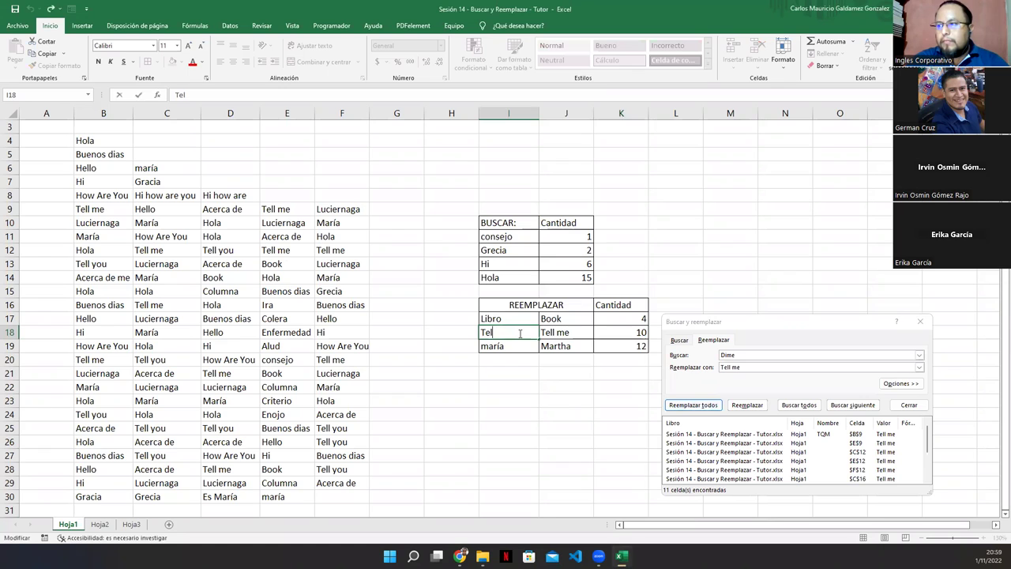
{"action": "type", "text": "Dime"}
{"action": "key", "text": "Return"}
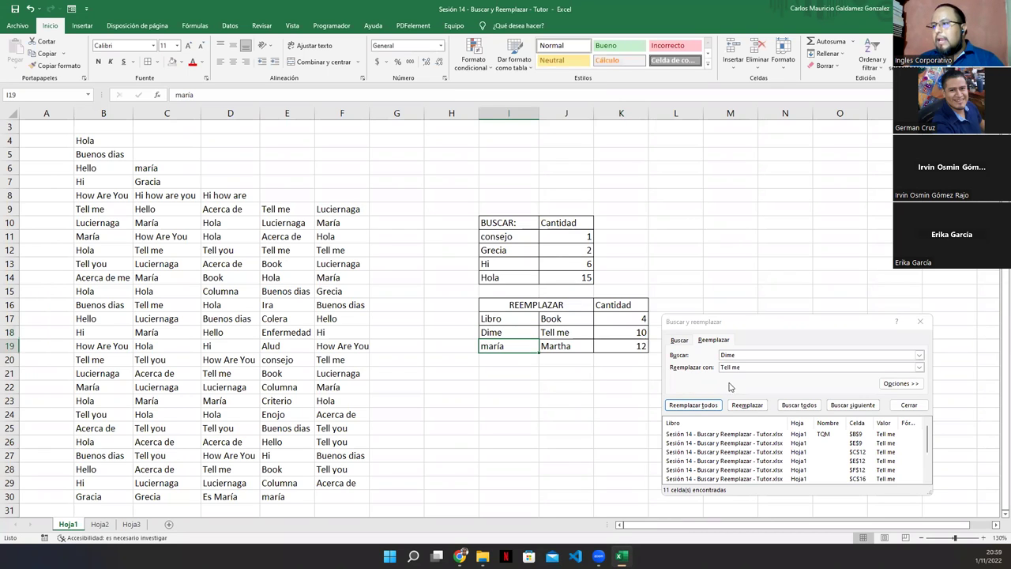
Set the maría count in K19 to 2, and find all cells containing maría with Martha as the replacement text.
{"action": "left_click", "coordinate": [635, 348]}
{"action": "type", "text": "2"}
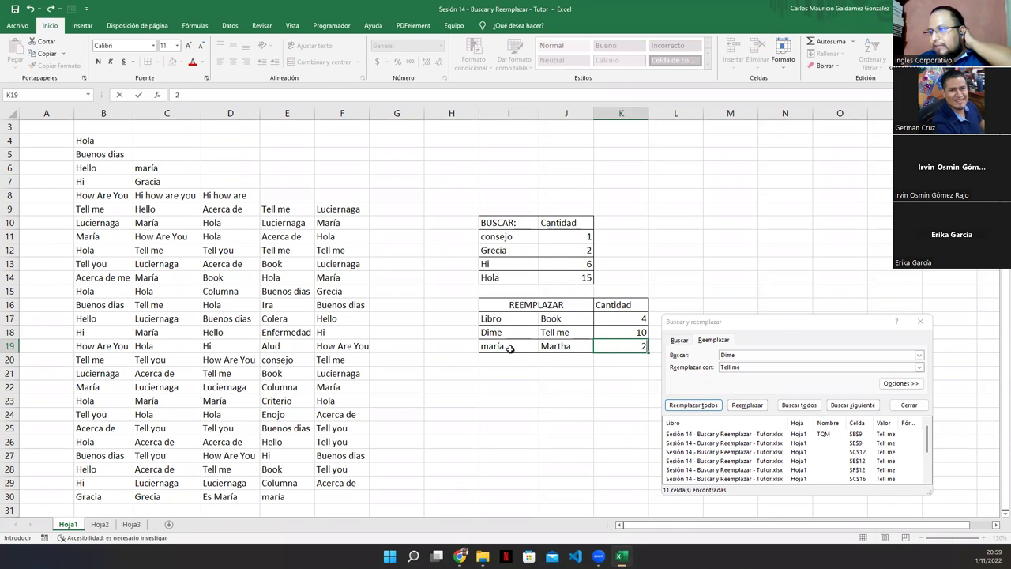
{"action": "left_click", "coordinate": [720, 354]}
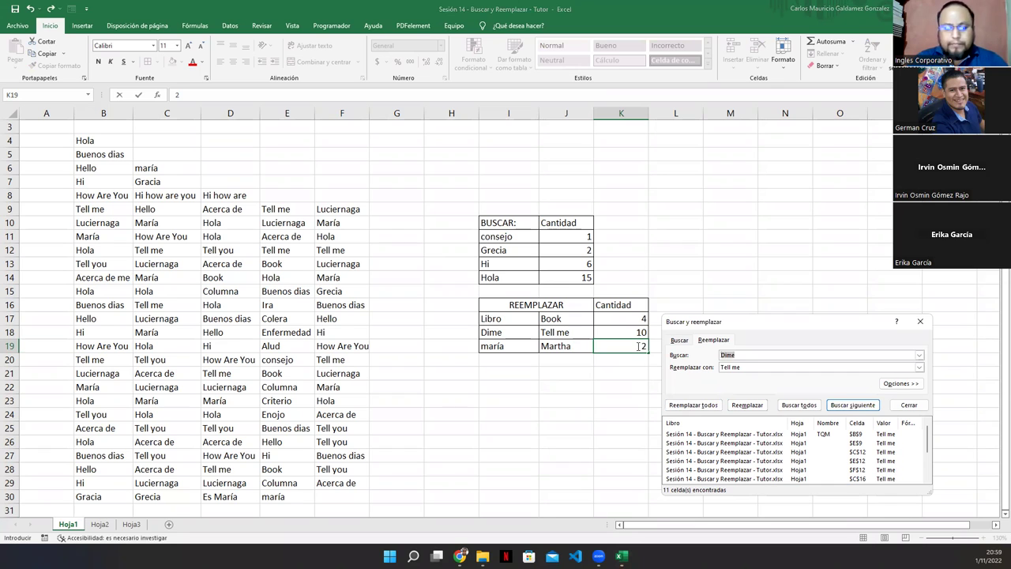
{"action": "key", "text": "Tab"}
{"action": "type", "text": "Ma"}
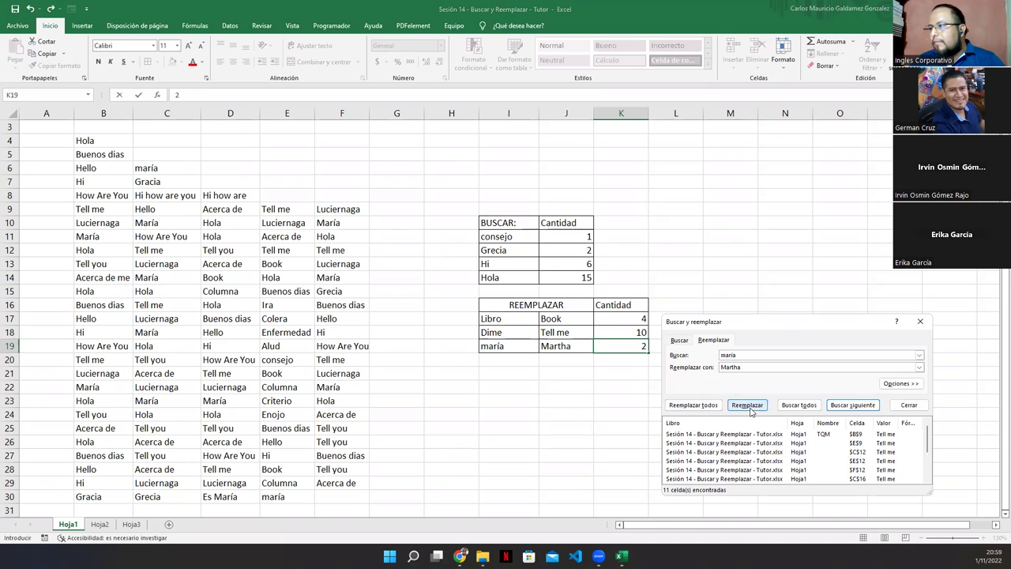
{"action": "left_click", "coordinate": [798, 404]}
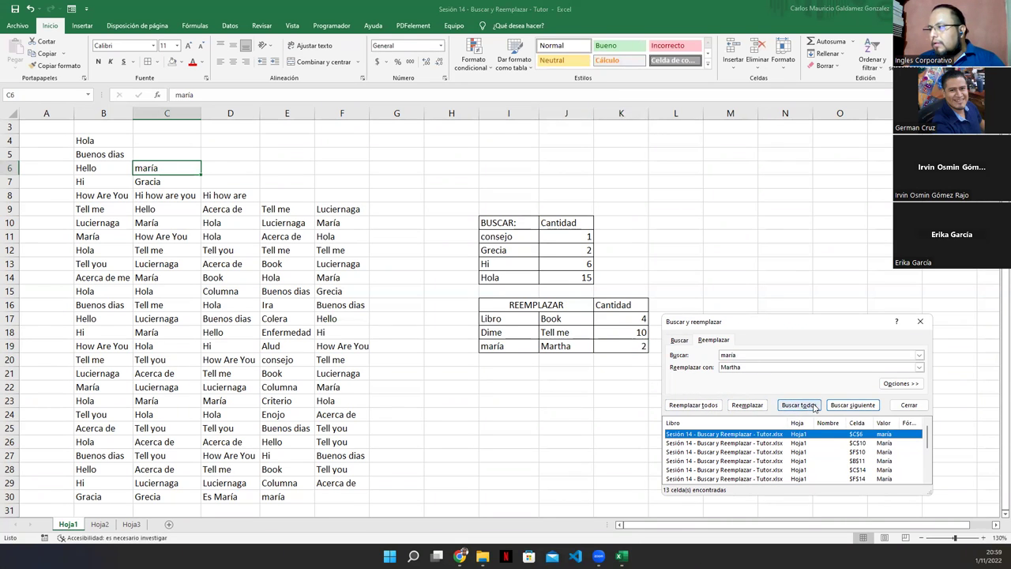
Turn off matching of the entire cell contents in the search options and find all cells containing maría again.
{"action": "left_click", "coordinate": [897, 384]}
{"action": "left_click", "coordinate": [764, 391]}
{"action": "left_click", "coordinate": [766, 391]}
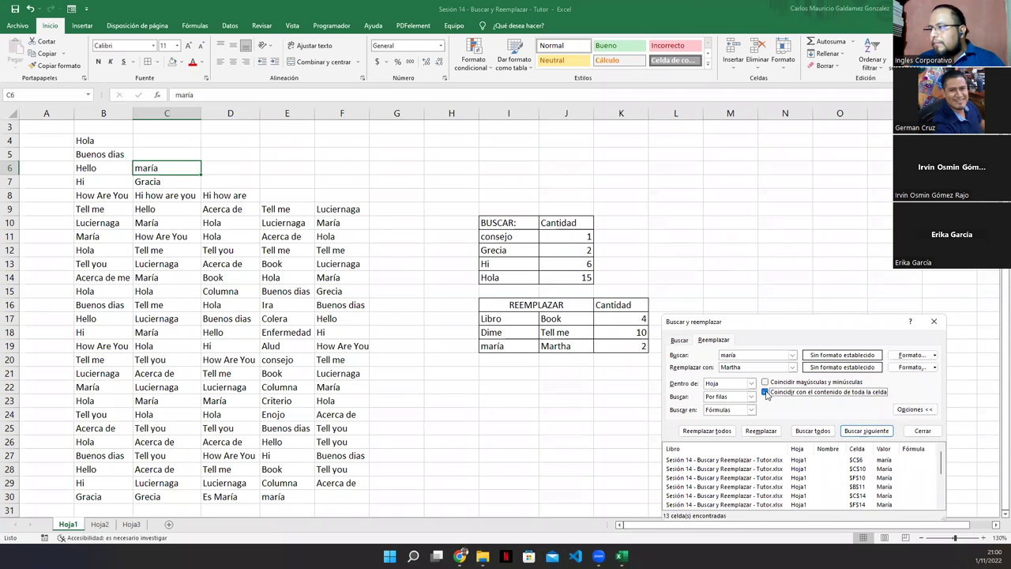
{"action": "left_click", "coordinate": [814, 431]}
{"action": "left_click", "coordinate": [815, 431]}
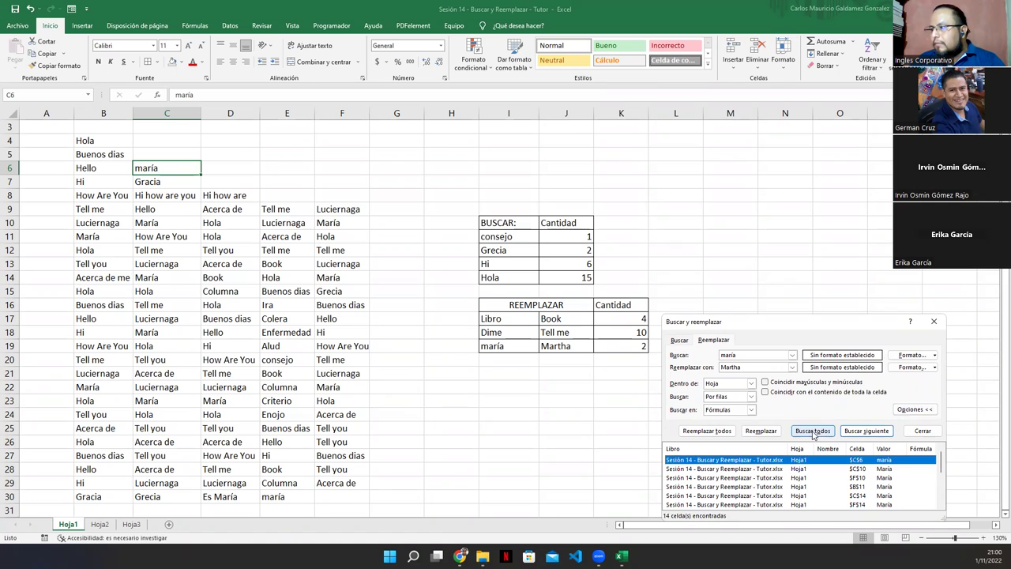
Collapse the search options, repeat the Find All search for maría and review the end of the results list.
{"action": "left_click", "coordinate": [899, 410]}
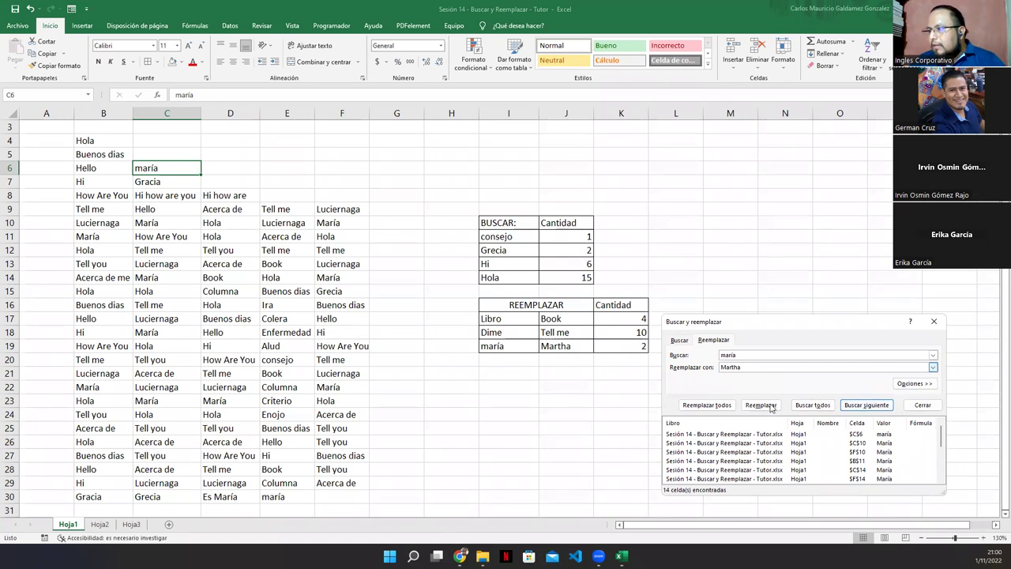
{"action": "left_click", "coordinate": [818, 408]}
{"action": "scroll", "coordinate": [853, 455], "scroll_direction": "down", "scroll_amount": 3}
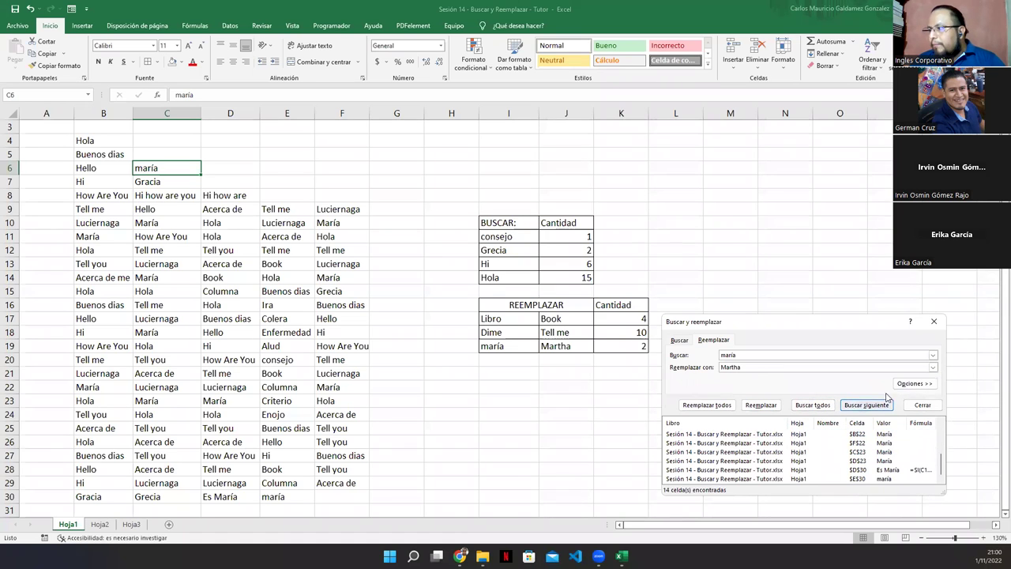
Turn on case matching in the search options and find all cells containing lowercase maría.
{"action": "left_click", "coordinate": [915, 383]}
{"action": "left_click", "coordinate": [764, 383]}
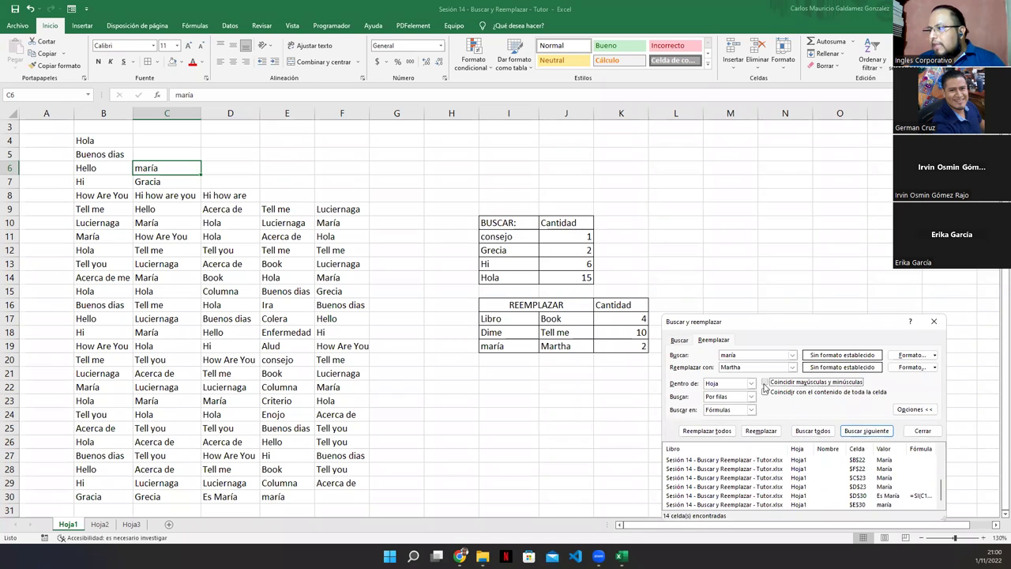
{"action": "left_click", "coordinate": [813, 431]}
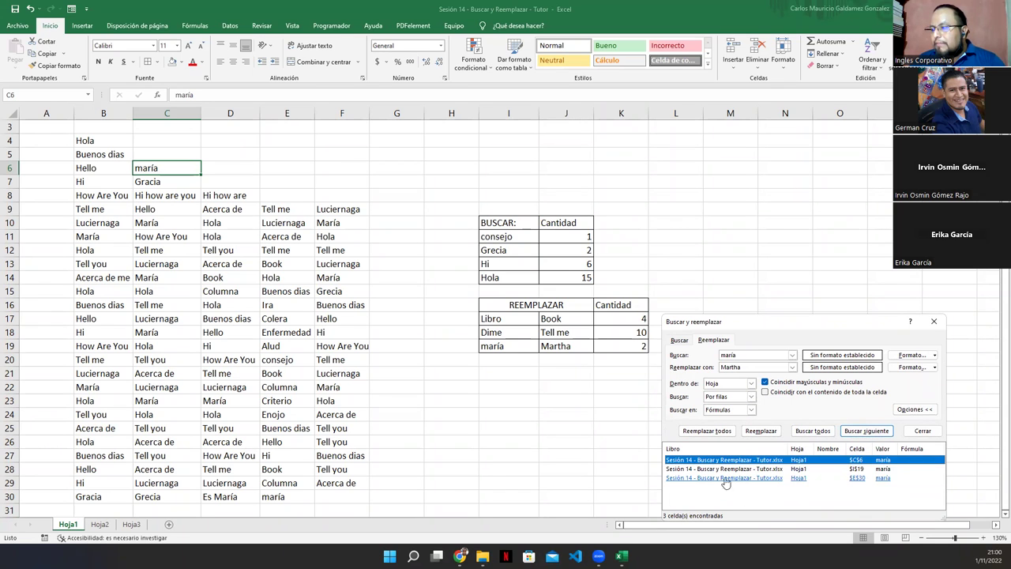
Check the maría cells C6 and E30 against the count in K19 and close the Find and Replace dialog.
{"action": "left_click", "coordinate": [619, 348]}
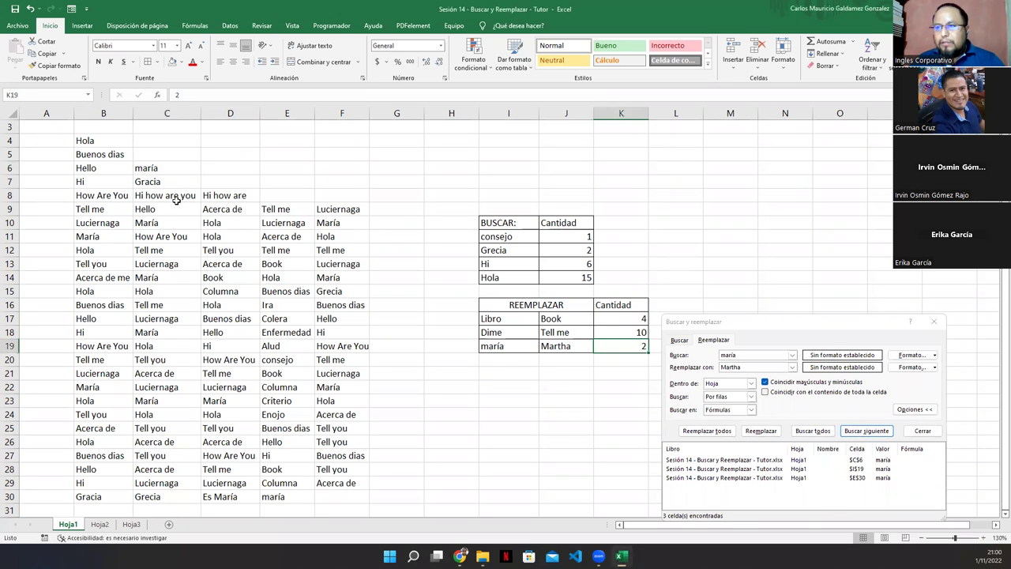
{"action": "left_click", "coordinate": [152, 169]}
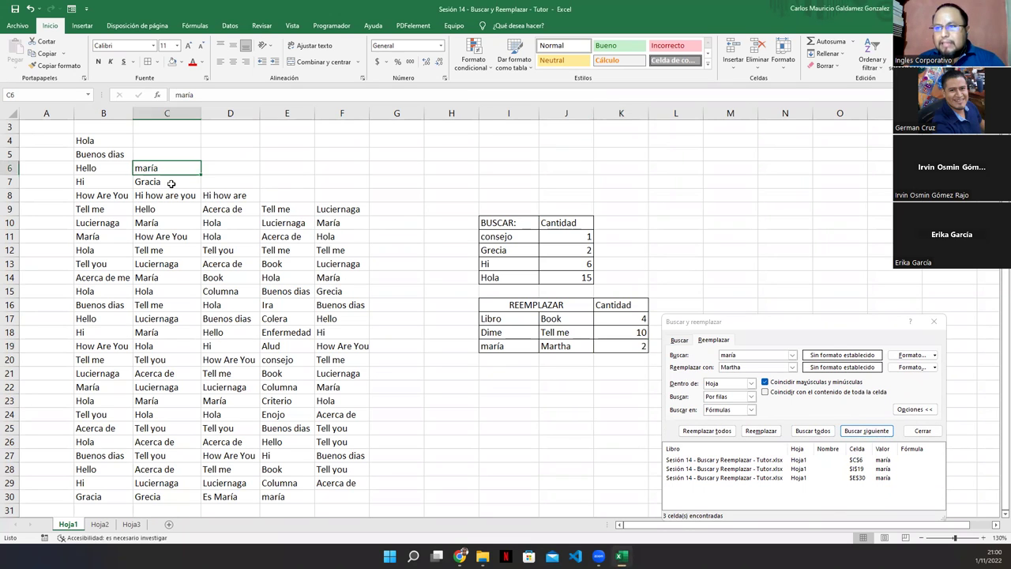
{"action": "left_click", "coordinate": [293, 497]}
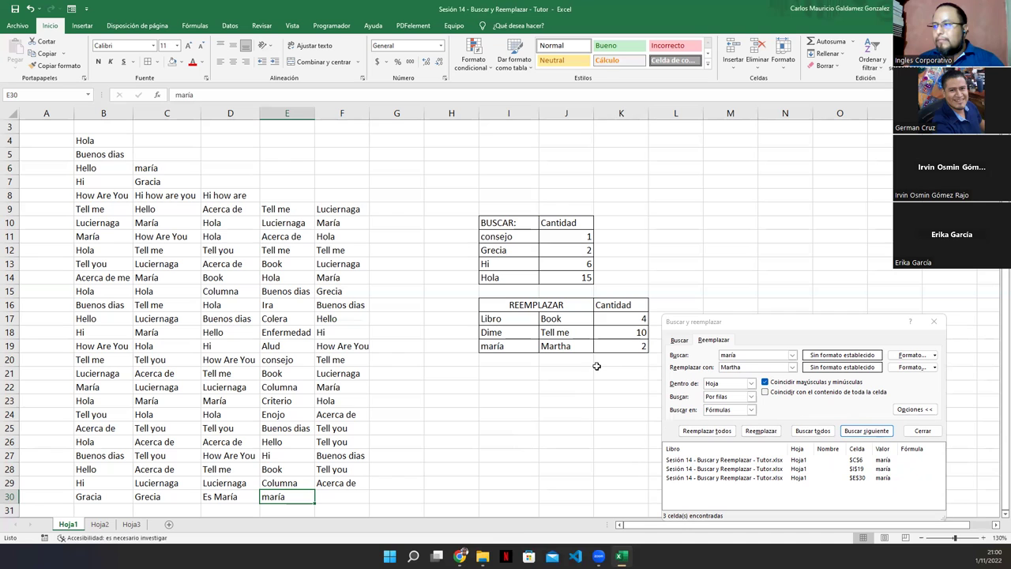
{"action": "left_click", "coordinate": [617, 346]}
{"action": "left_click", "coordinate": [933, 321]}
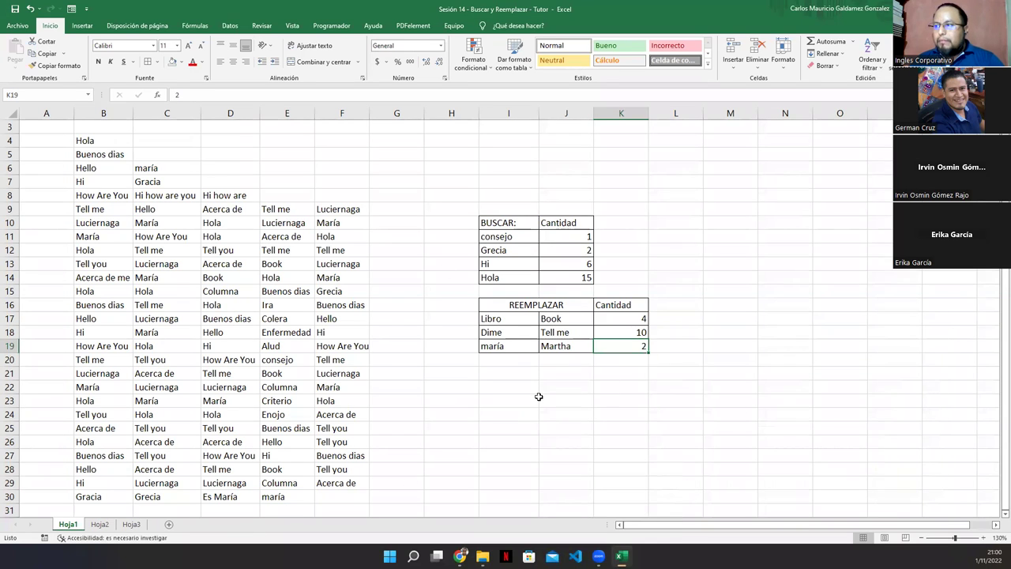
{"action": "left_click", "coordinate": [540, 397]}
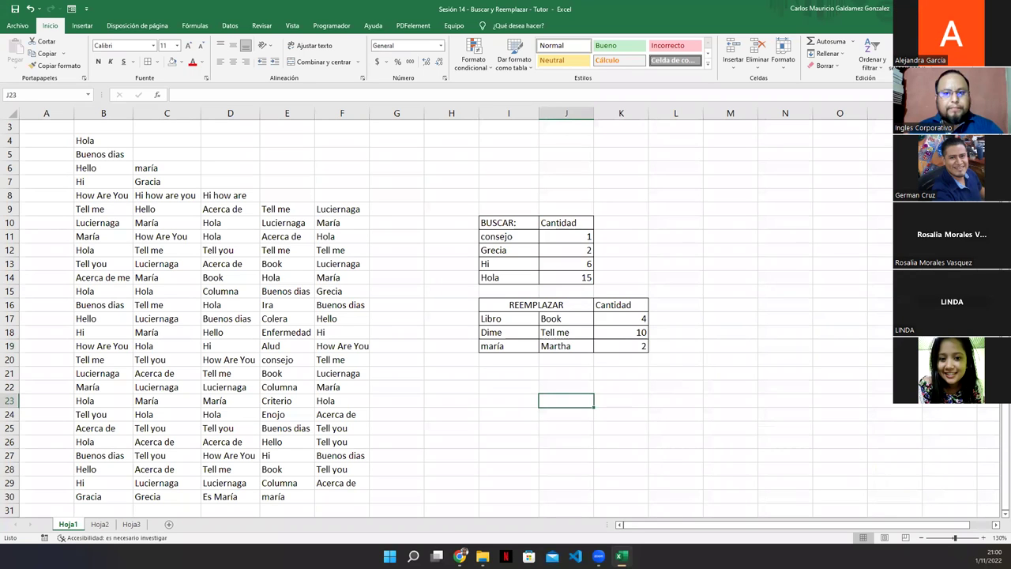
Copy the BUSQUEDA and REEMPLAZO tables in J5:L19 of Hoja3 and paste them into Hoja2 starting at N8.
{"action": "left_click", "coordinate": [136, 525]}
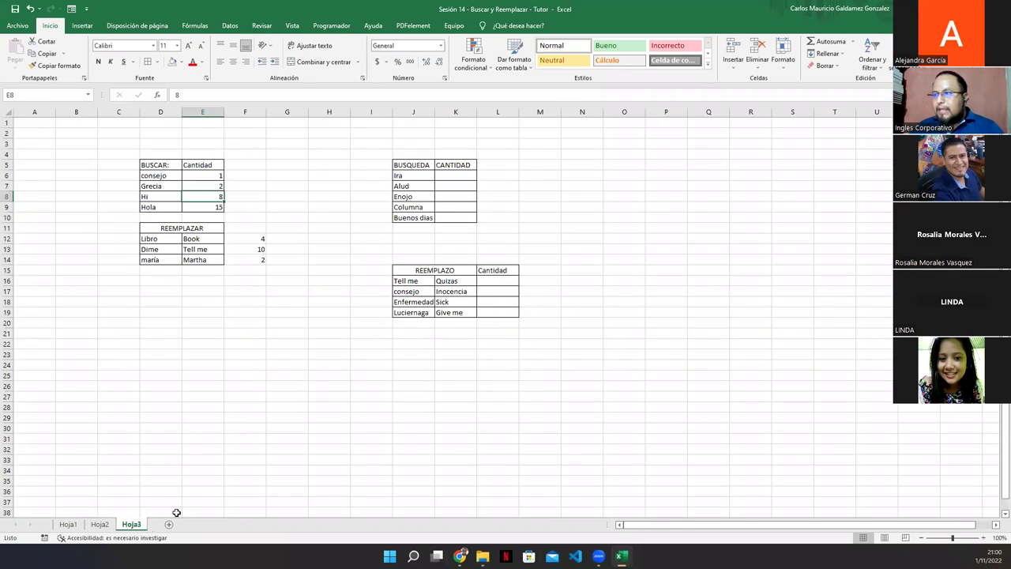
{"action": "left_click_drag", "start_coordinate": [406, 164], "coordinate": [494, 312]}
{"action": "key", "text": "ctrl+c"}
{"action": "left_click", "coordinate": [100, 524]}
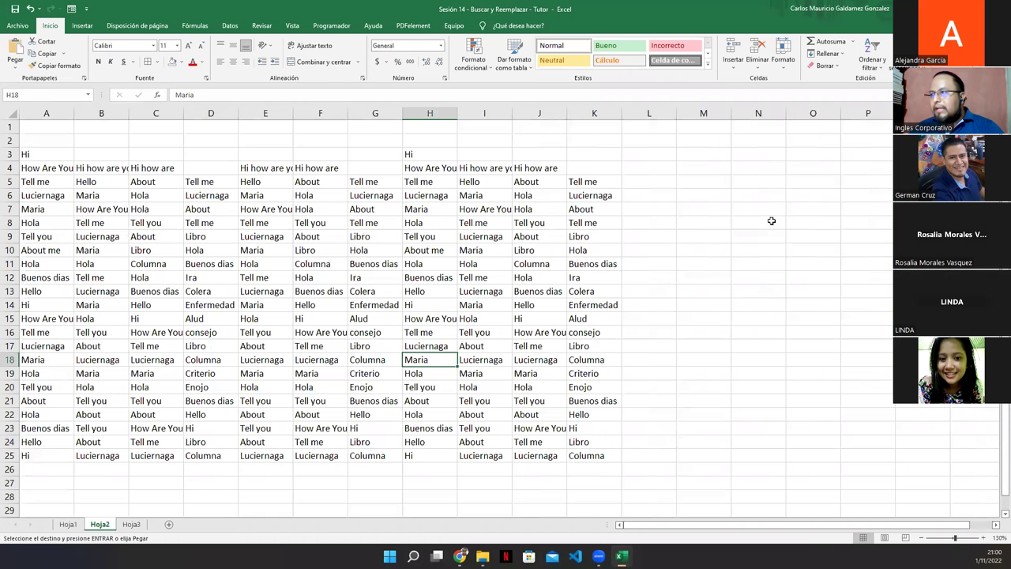
{"action": "left_click", "coordinate": [746, 224]}
{"action": "key", "text": "ctrl+v"}
{"action": "left_click", "coordinate": [739, 360]}
{"action": "key", "text": "Escape"}
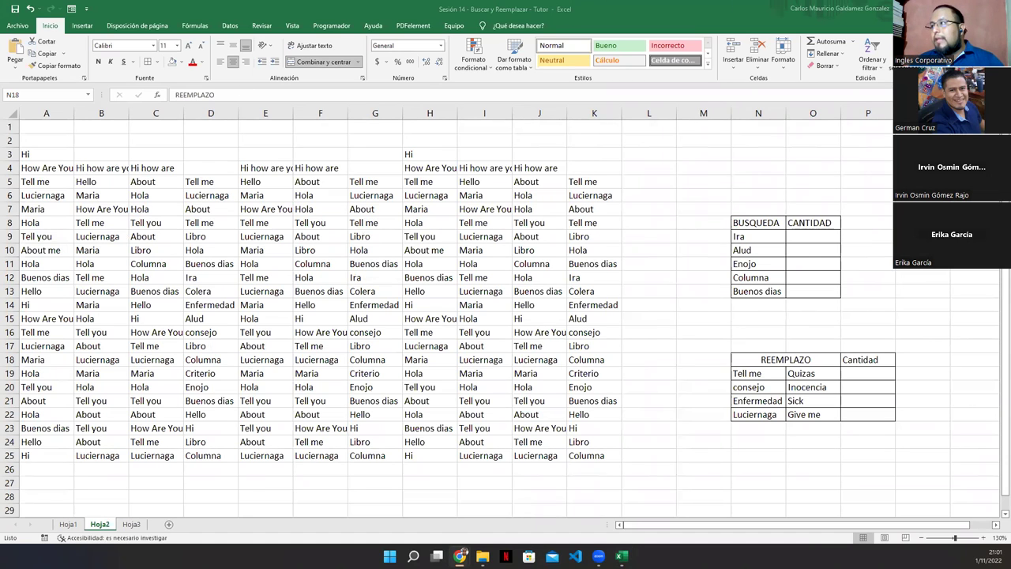
Switch to the full-screen slide presentation and advance to the Agradecimientos y cierre slide.
{"action": "key", "text": "alt+Tab"}
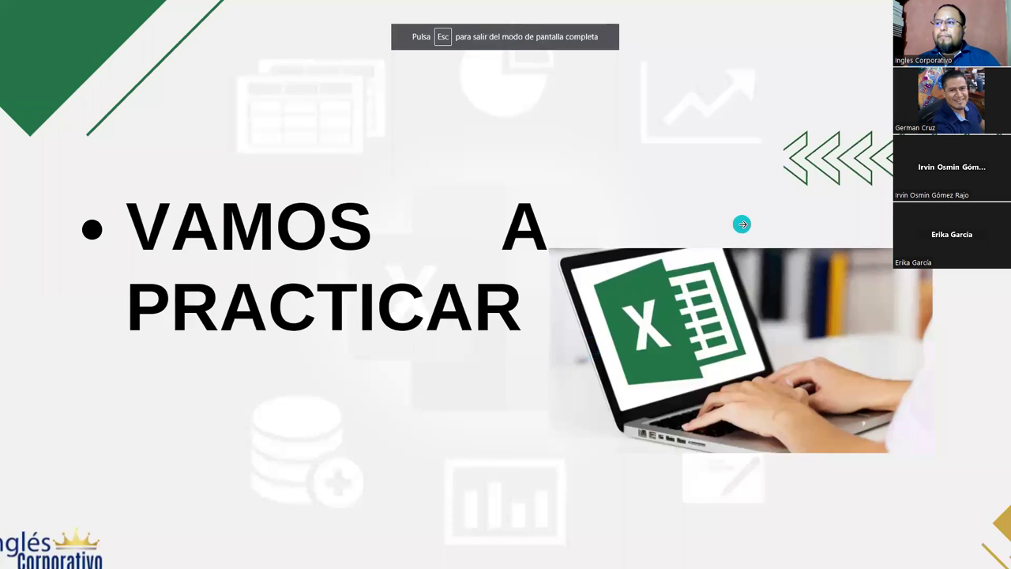
{"action": "left_click", "coordinate": [742, 224]}
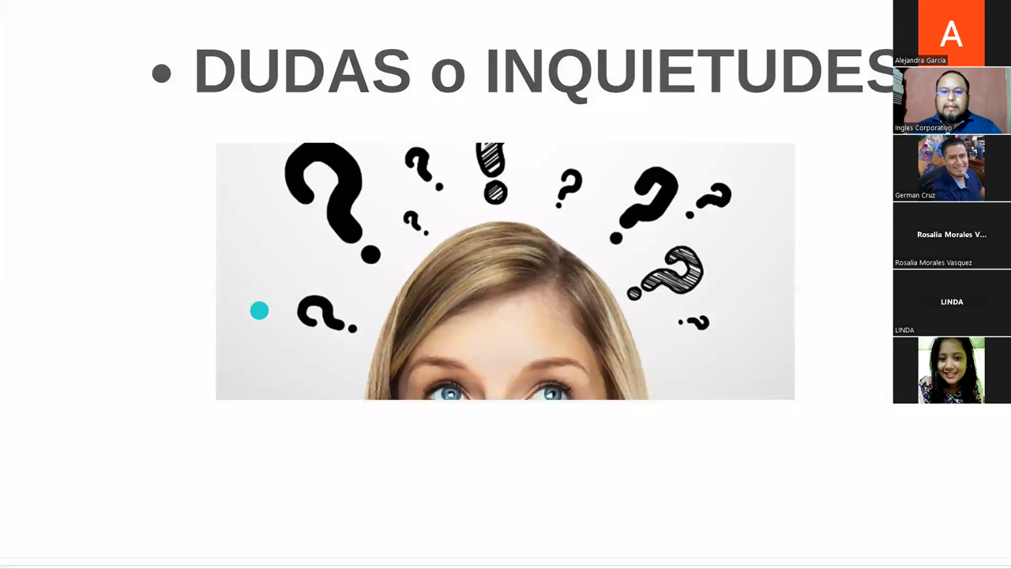
{"action": "left_click", "coordinate": [14, 326]}
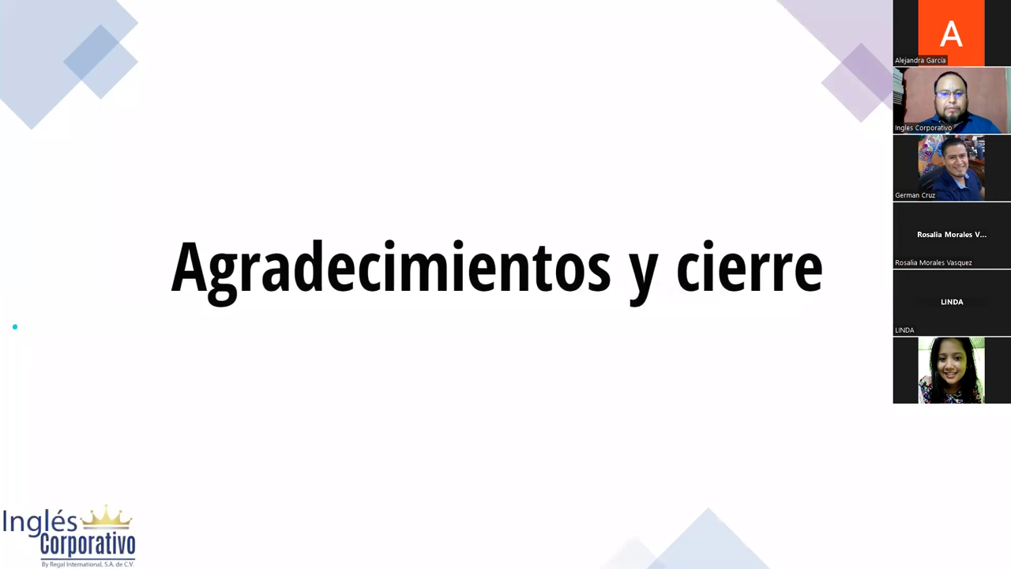